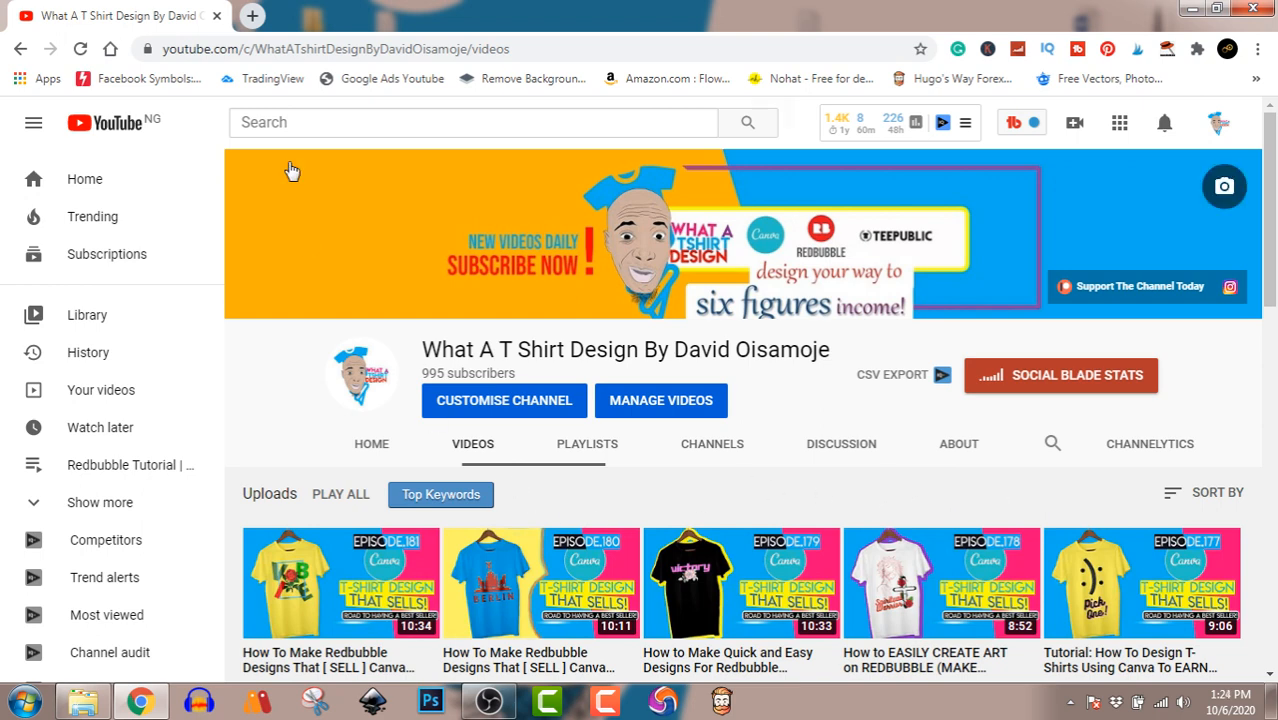
# Open Canva in a new browser tab and create a blank custom design of 4500 × 5400 px.
pyautogui.click(254, 17)
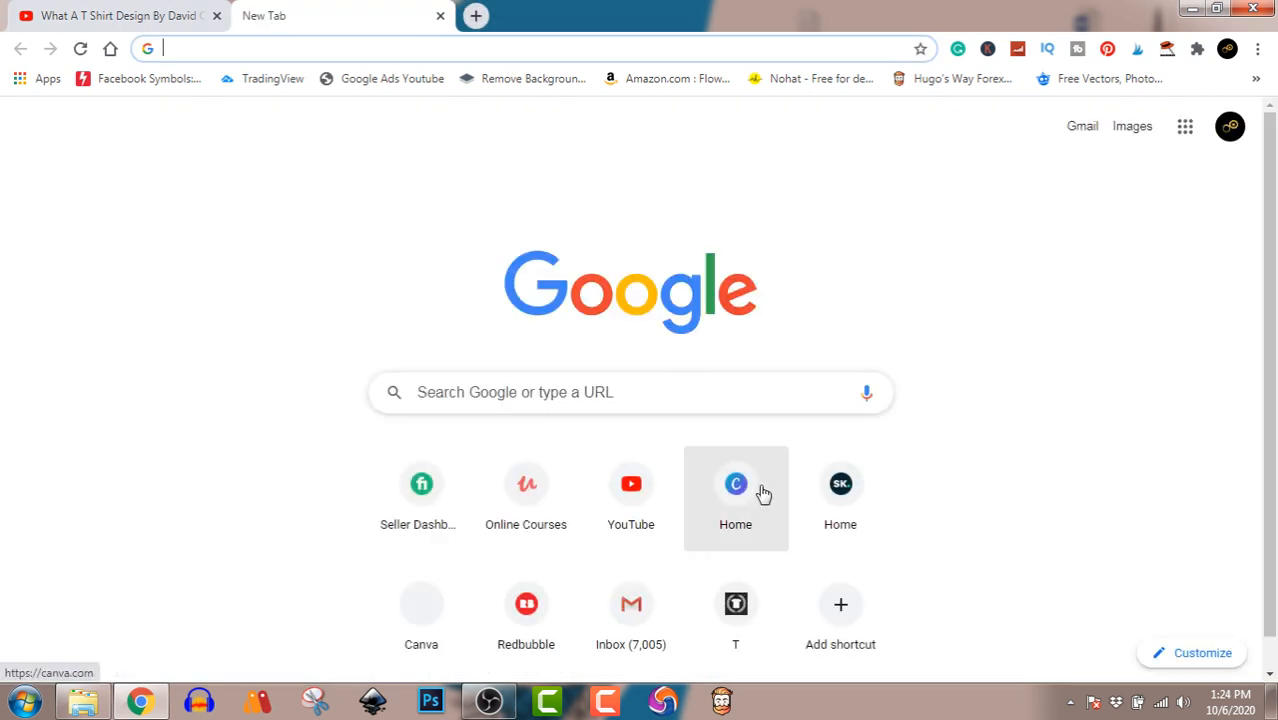
pyautogui.click(741, 490)
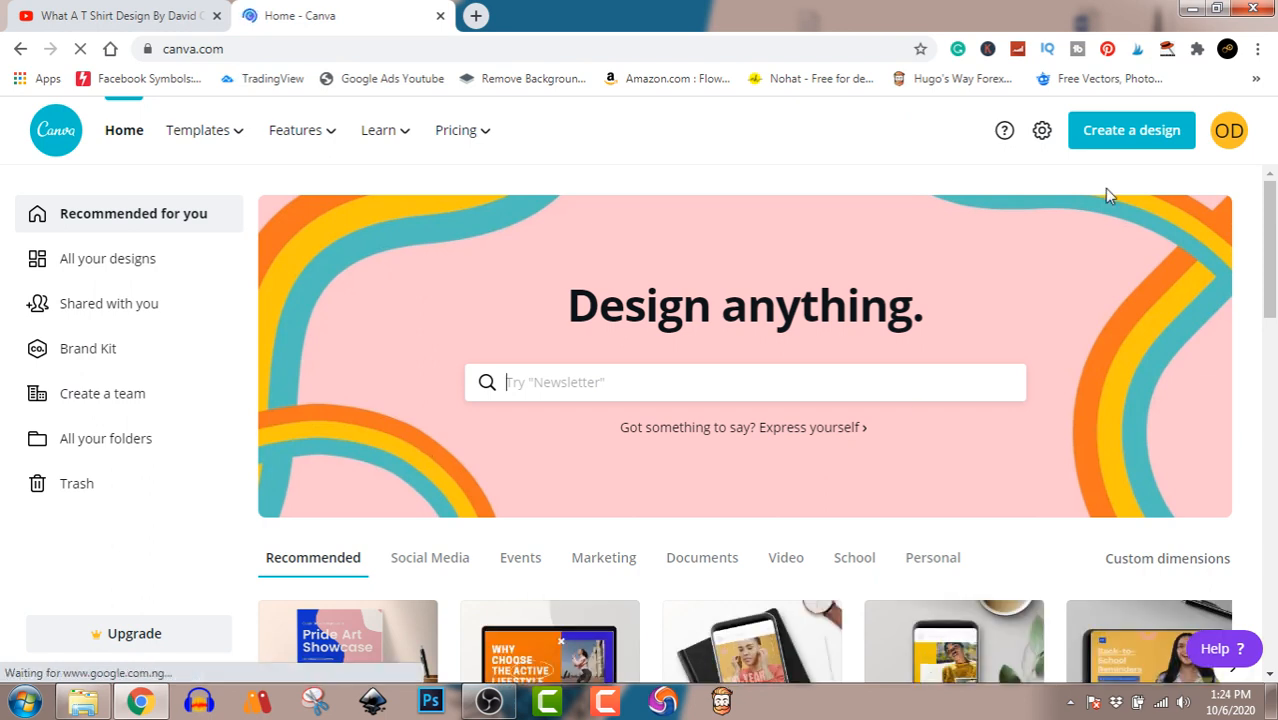
pyautogui.click(1134, 143)
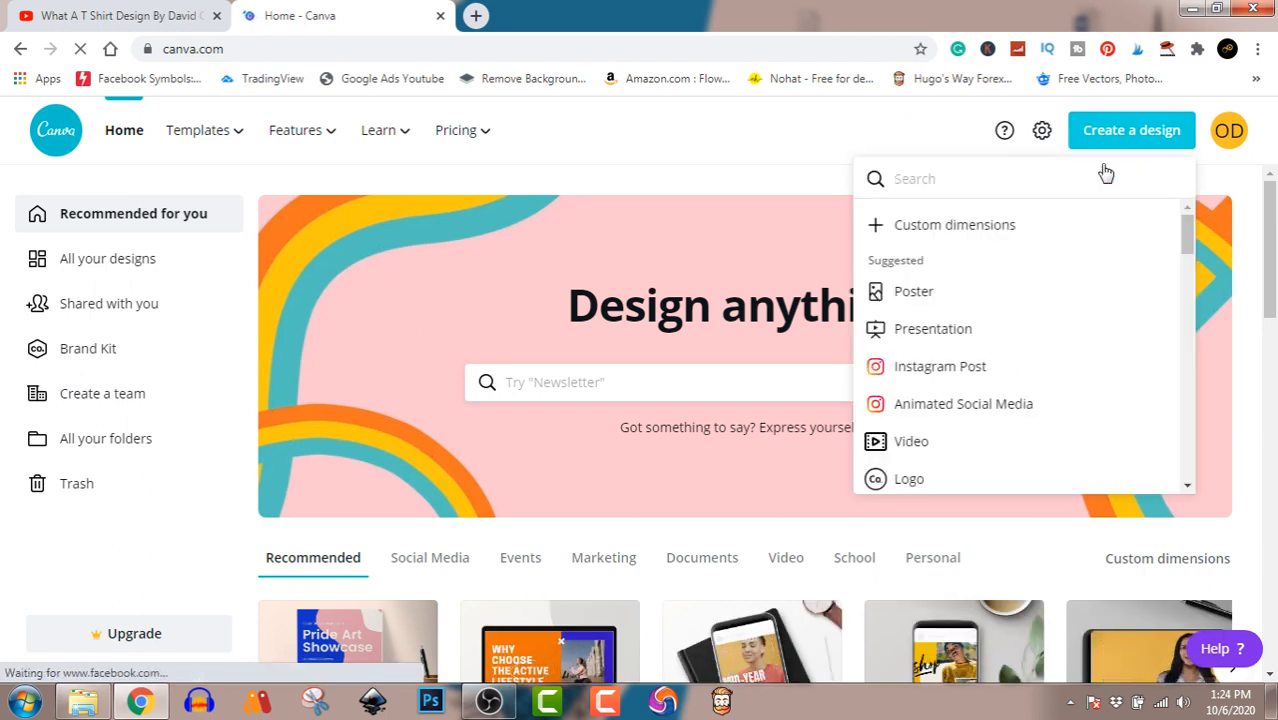
pyautogui.click(998, 225)
pyautogui.write('4')
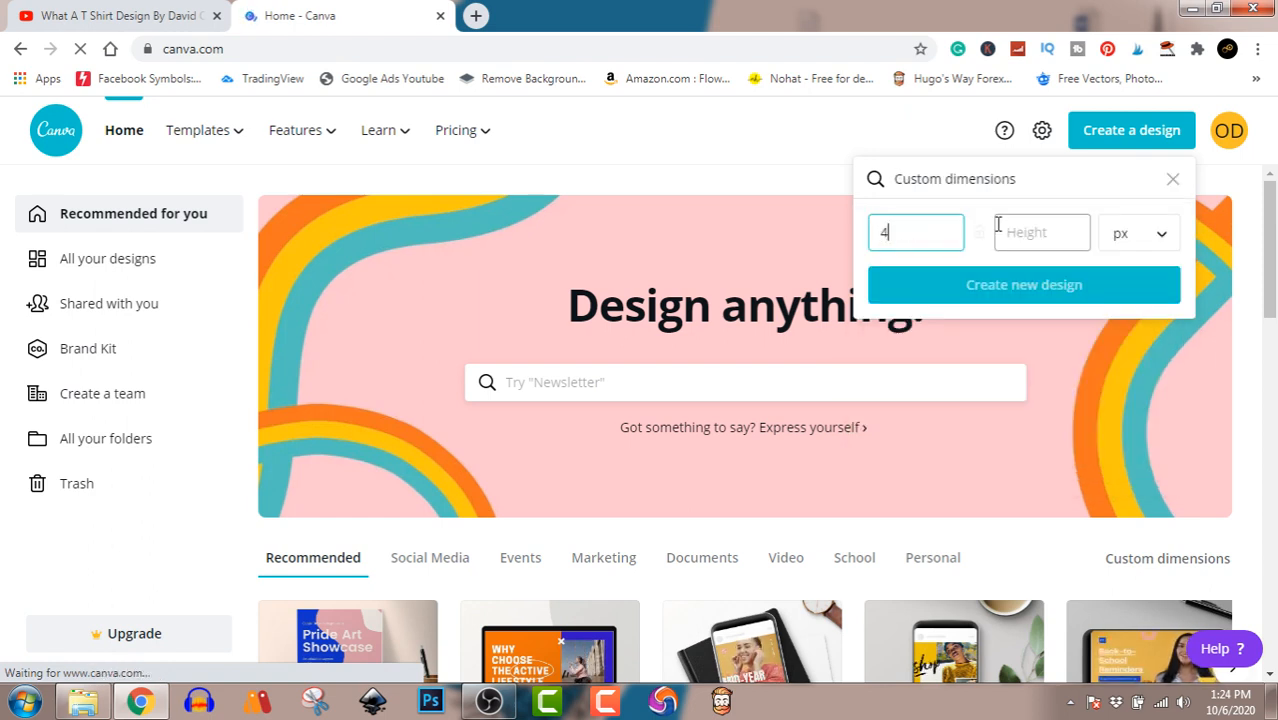
pyautogui.write('500')
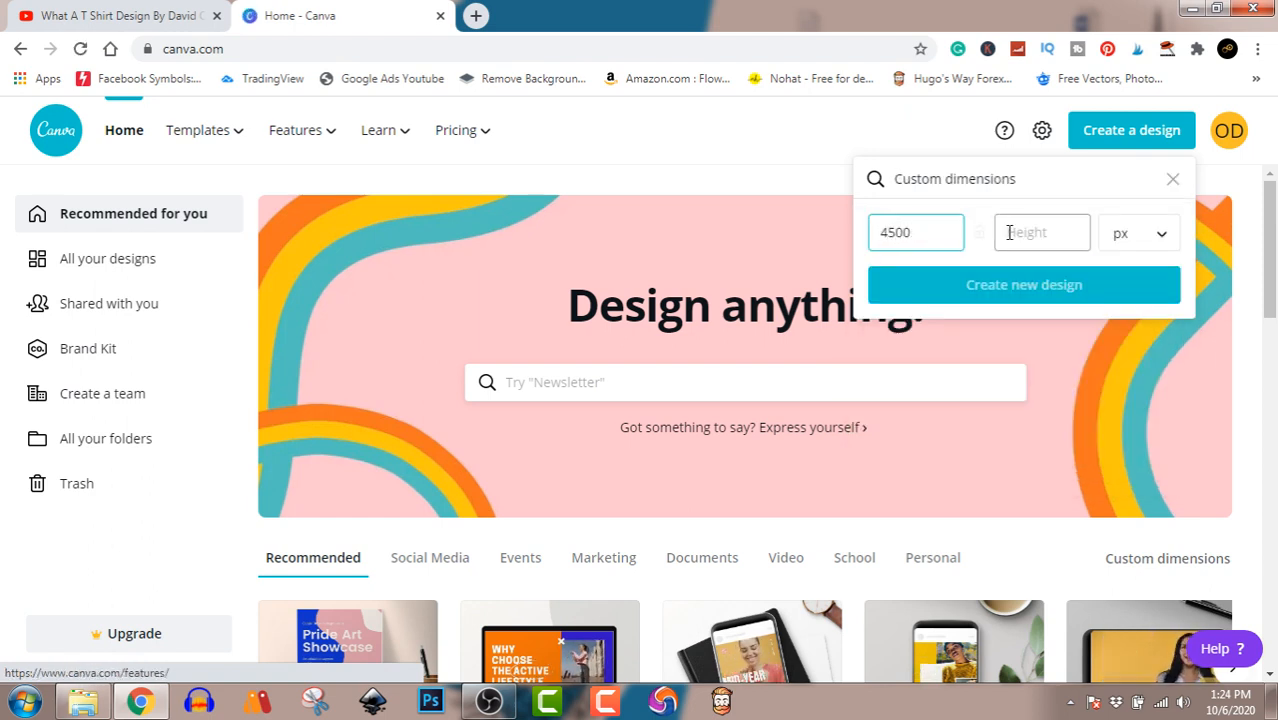
pyautogui.click(1008, 232)
pyautogui.write('5400')
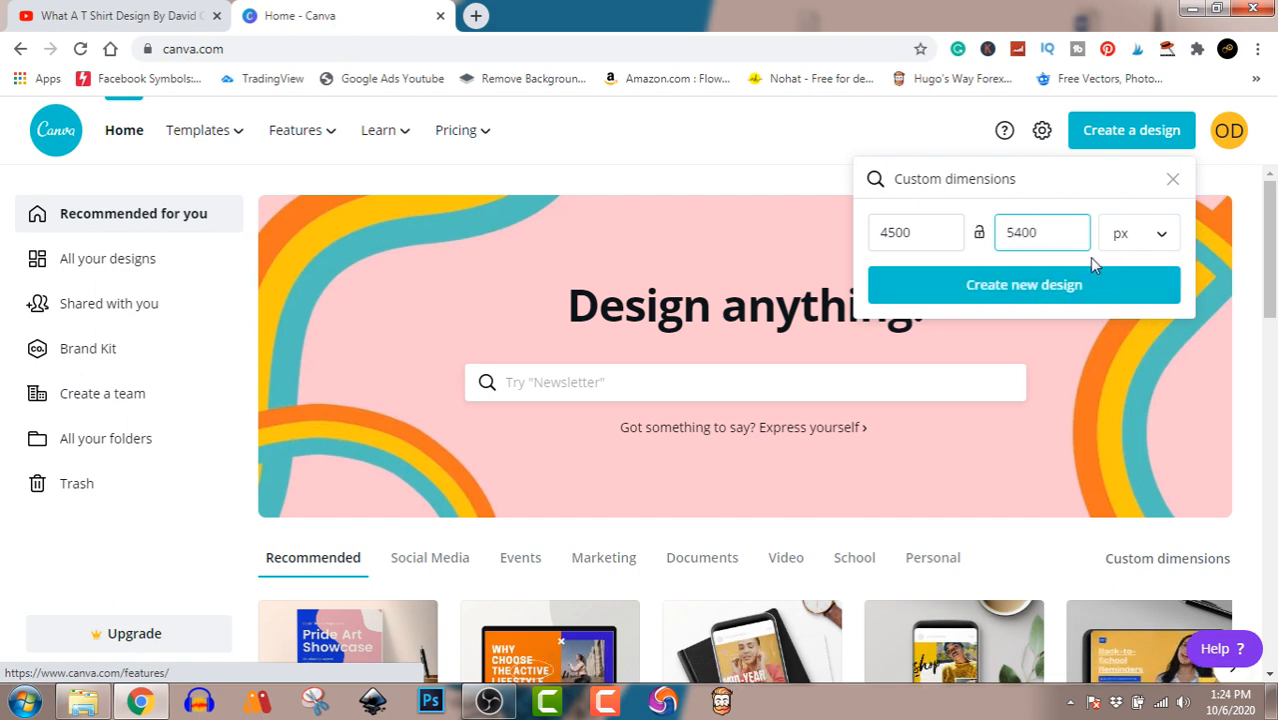
pyautogui.click(1131, 238)
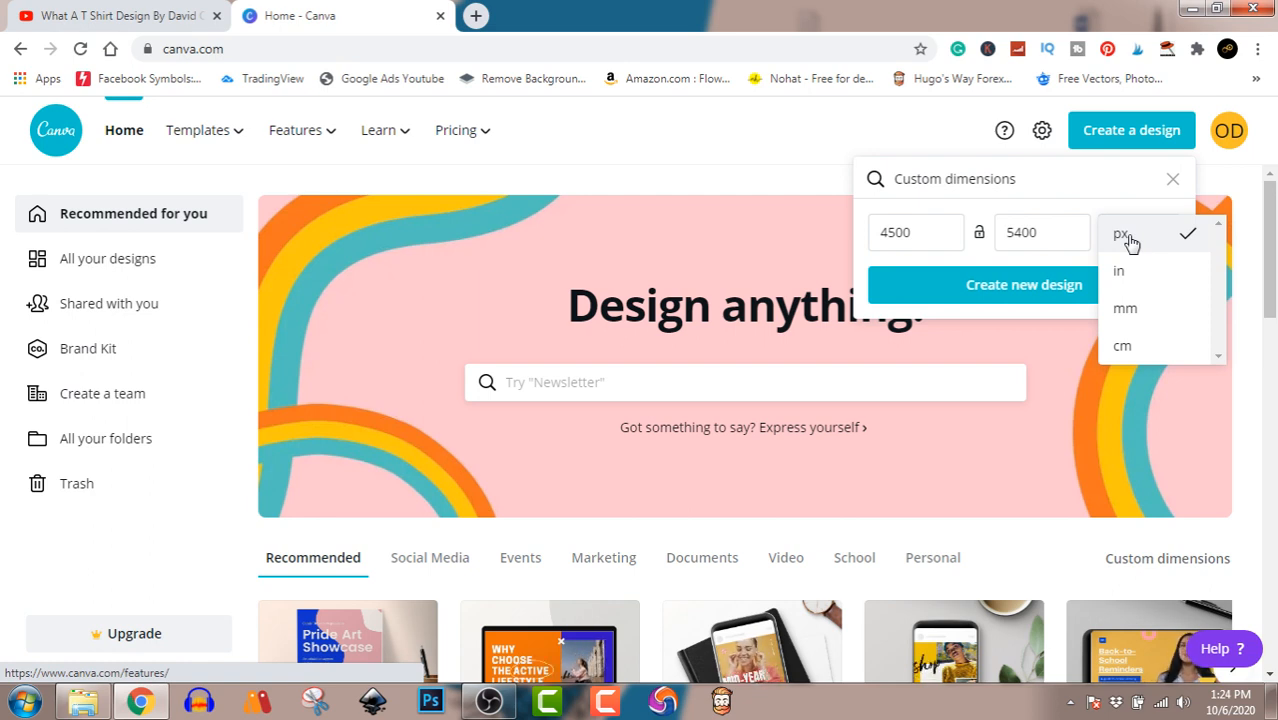
pyautogui.click(1127, 238)
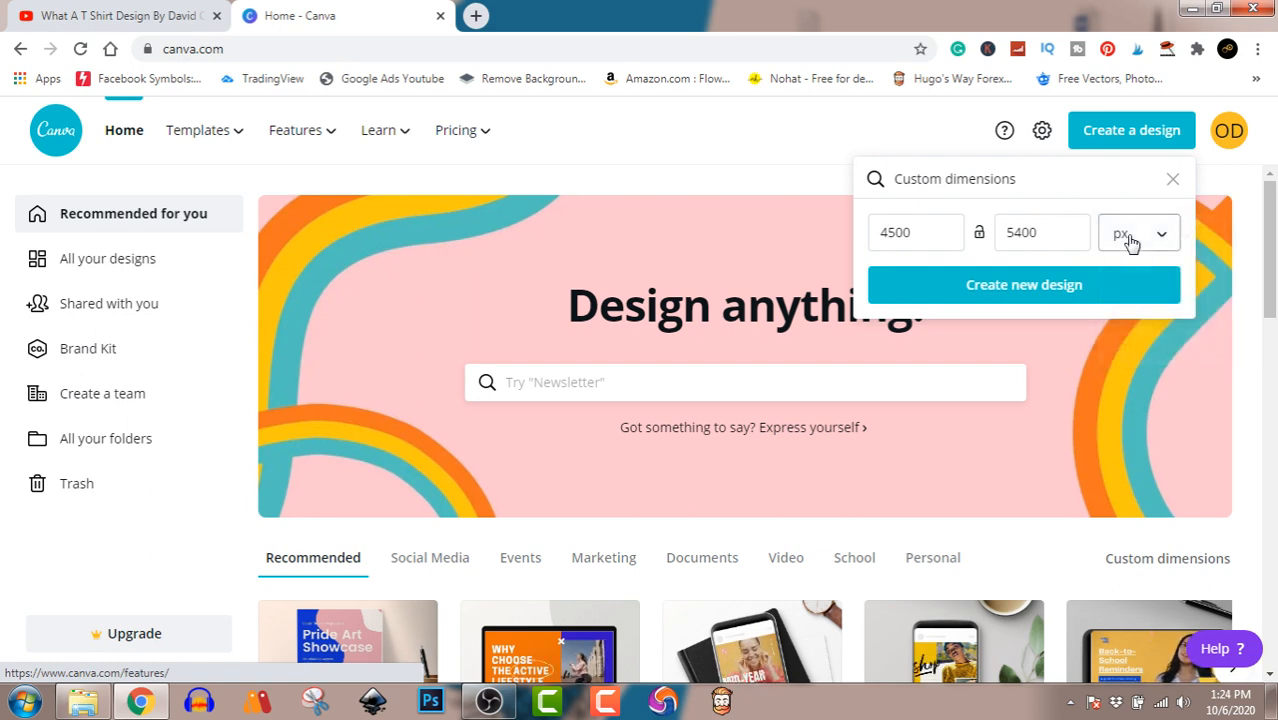
pyautogui.click(1047, 288)
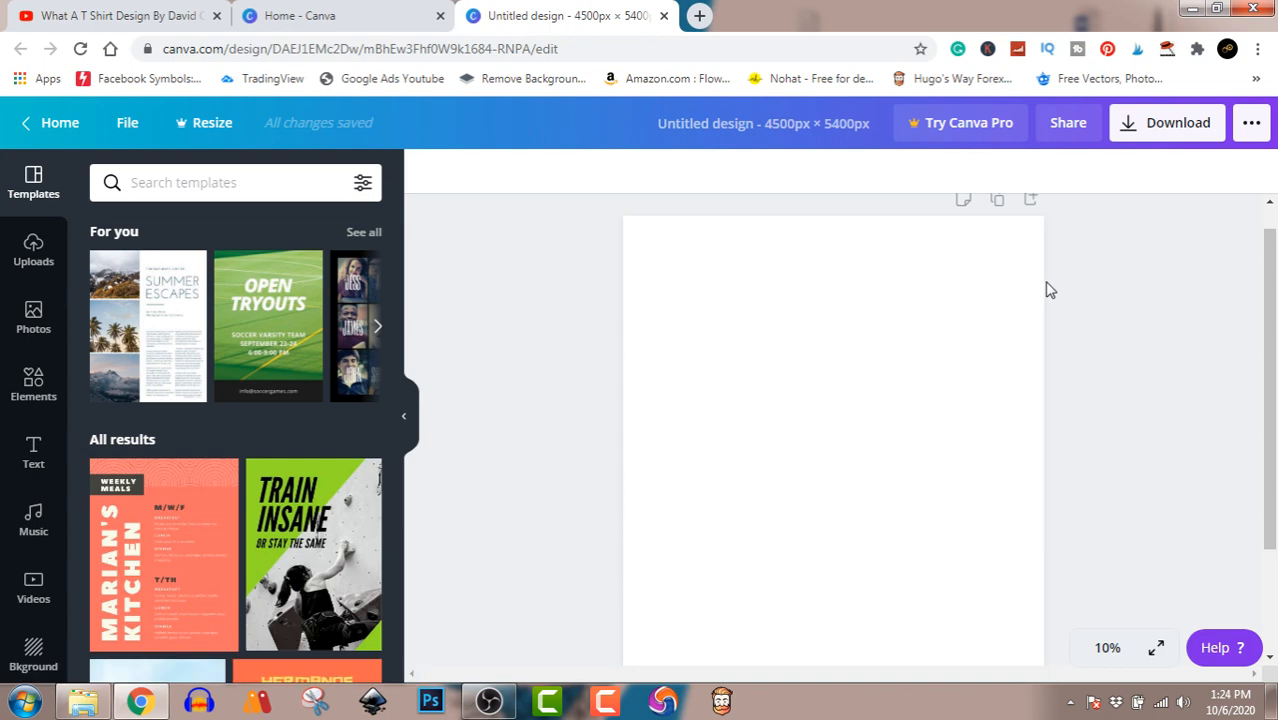
# Search the design elements for "camera".
pyautogui.click(34, 384)
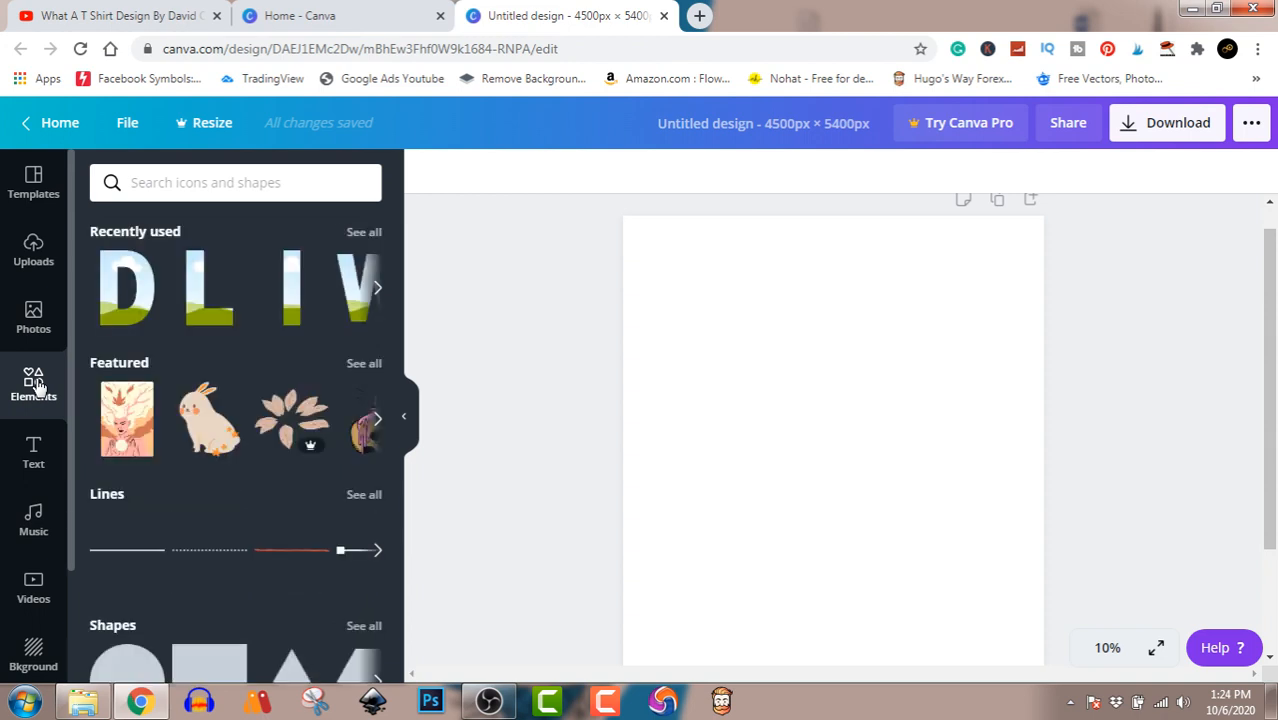
pyautogui.click(215, 183)
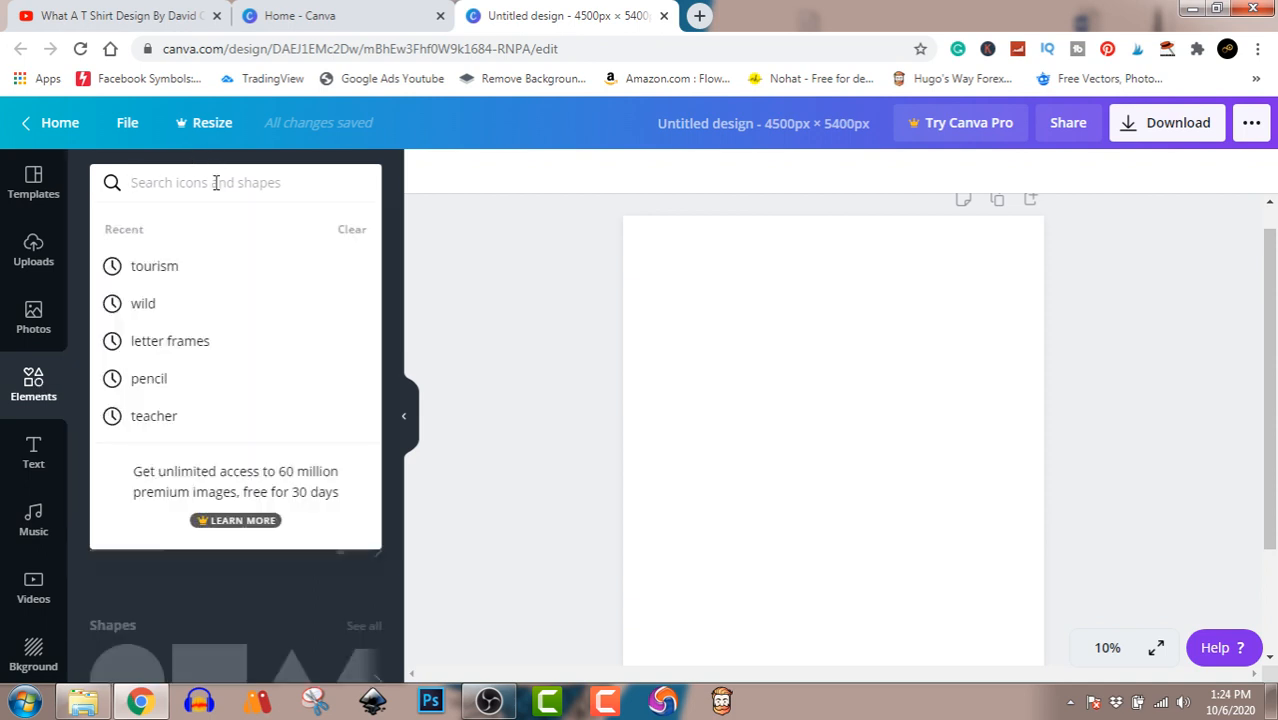
pyautogui.write('cam')
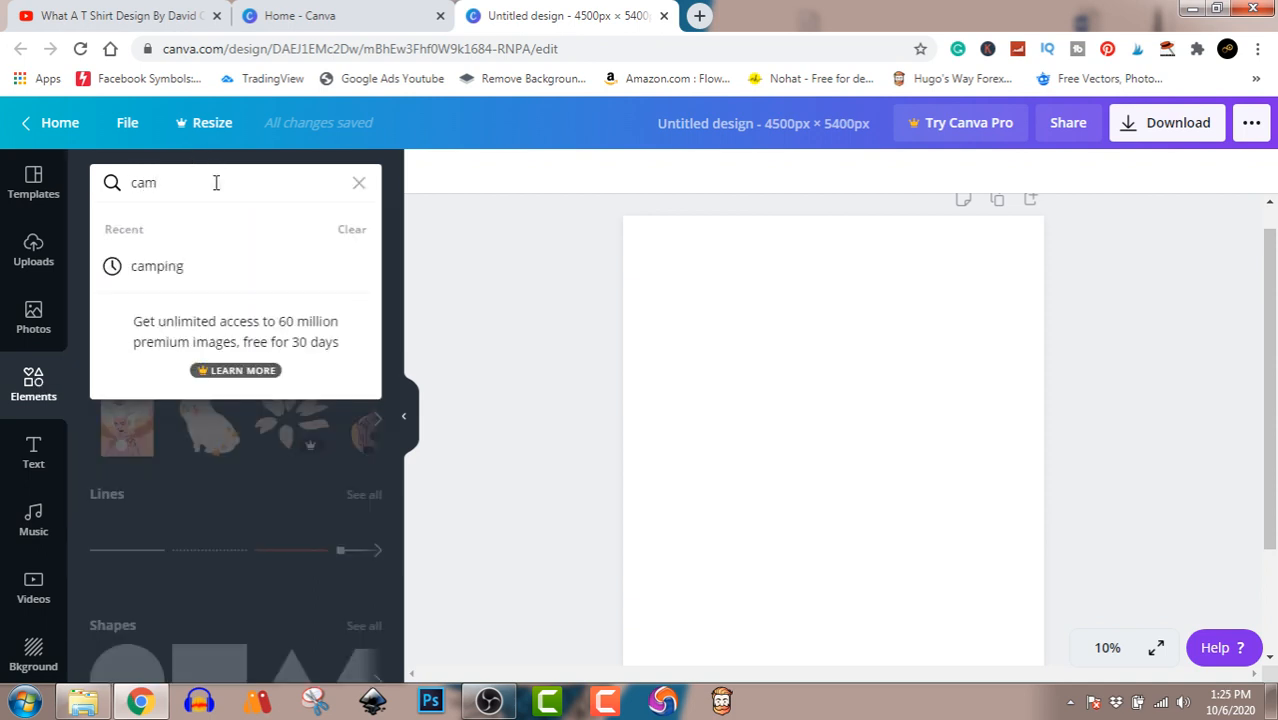
pyautogui.write('era')
pyautogui.press('Return')
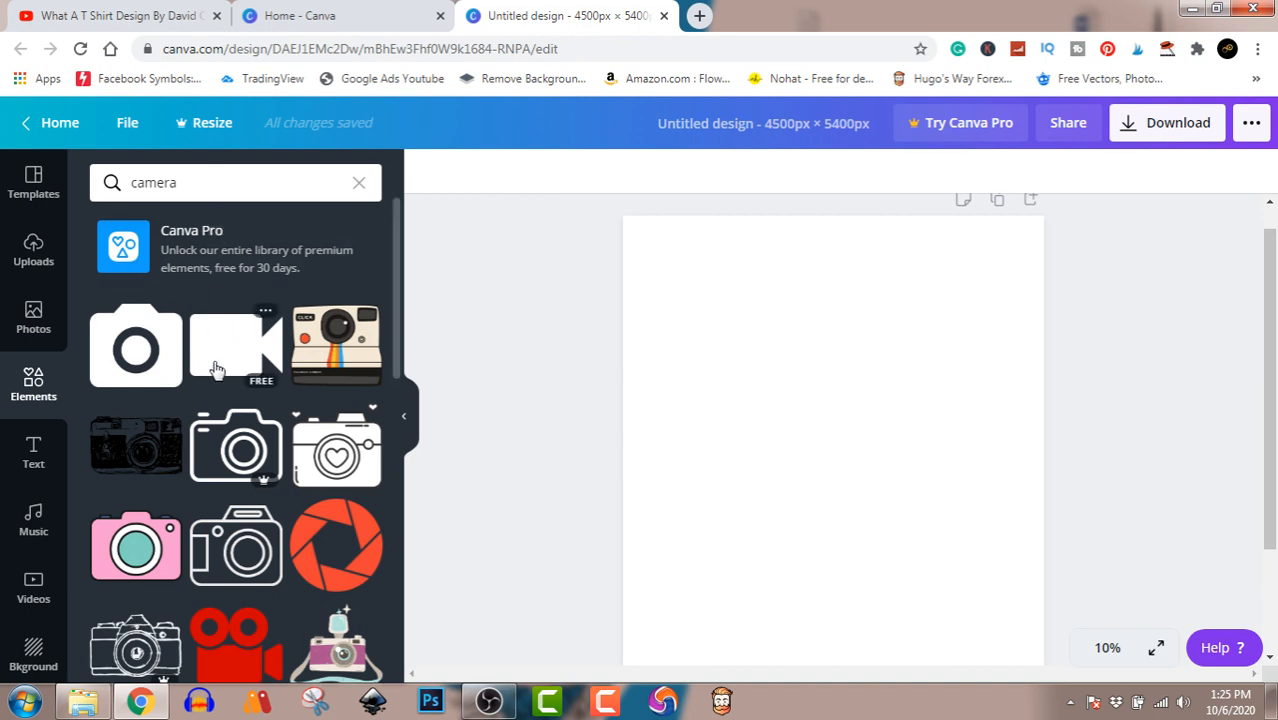
# Look through the camera graphics in the search results for one that suits the design.
pyautogui.scroll(-2, 216, 370)
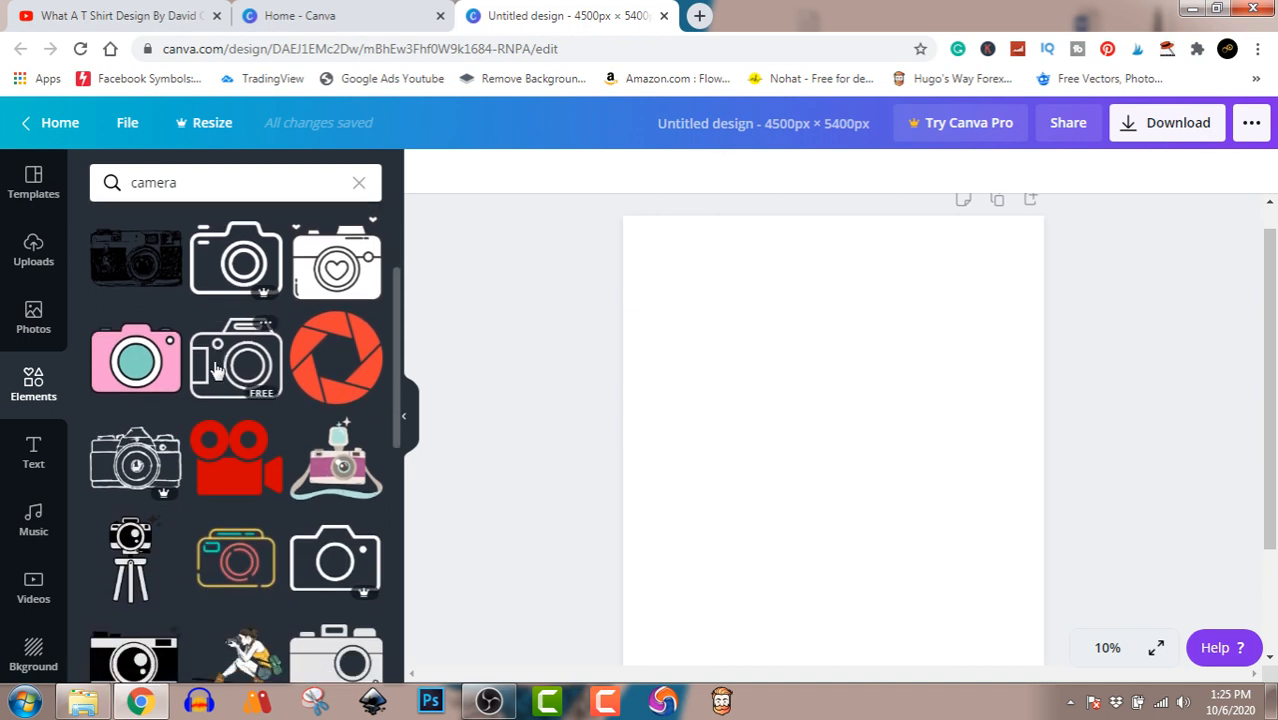
pyautogui.scroll(-1, 216, 370)
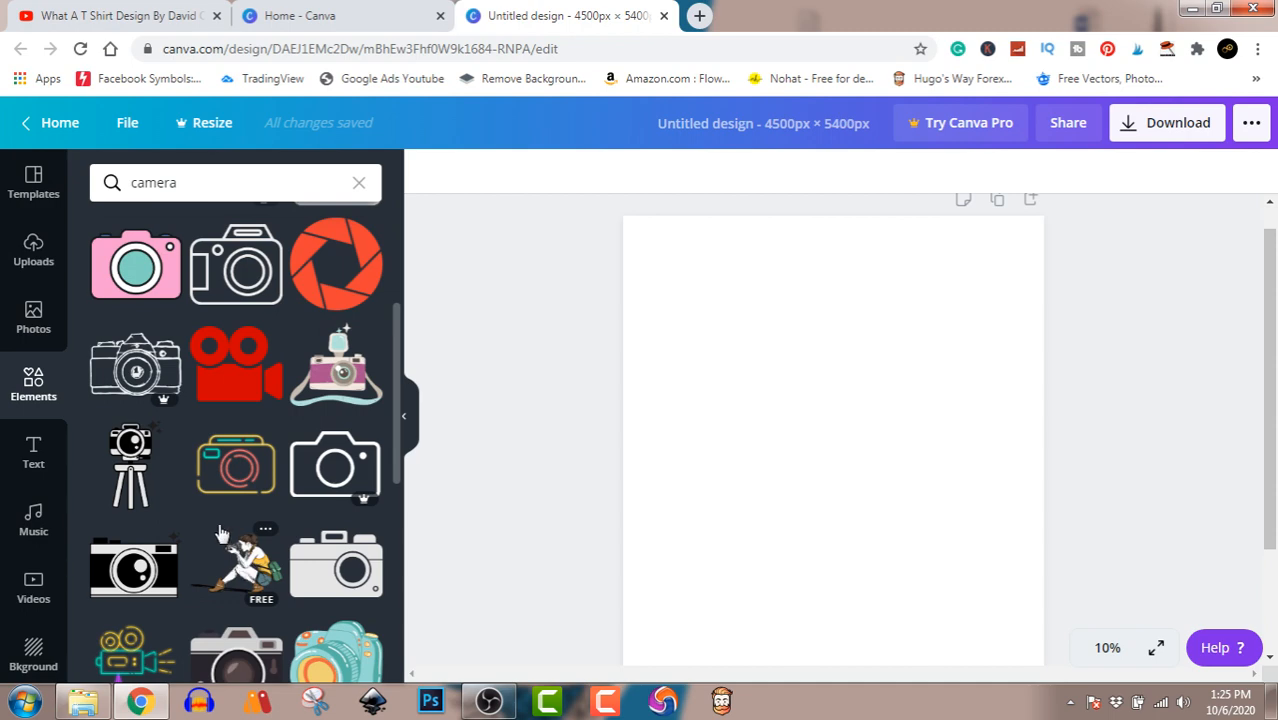
pyautogui.scroll(-2, 222, 535)
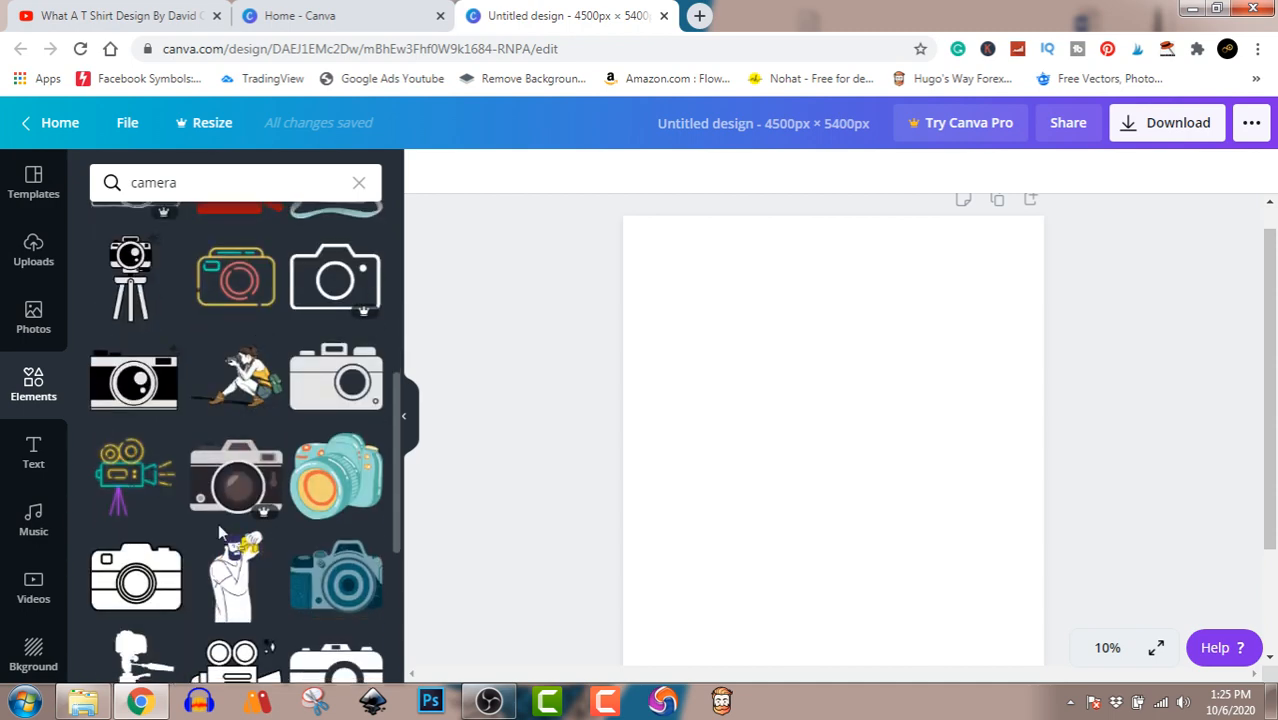
pyautogui.scroll(-2, 218, 523)
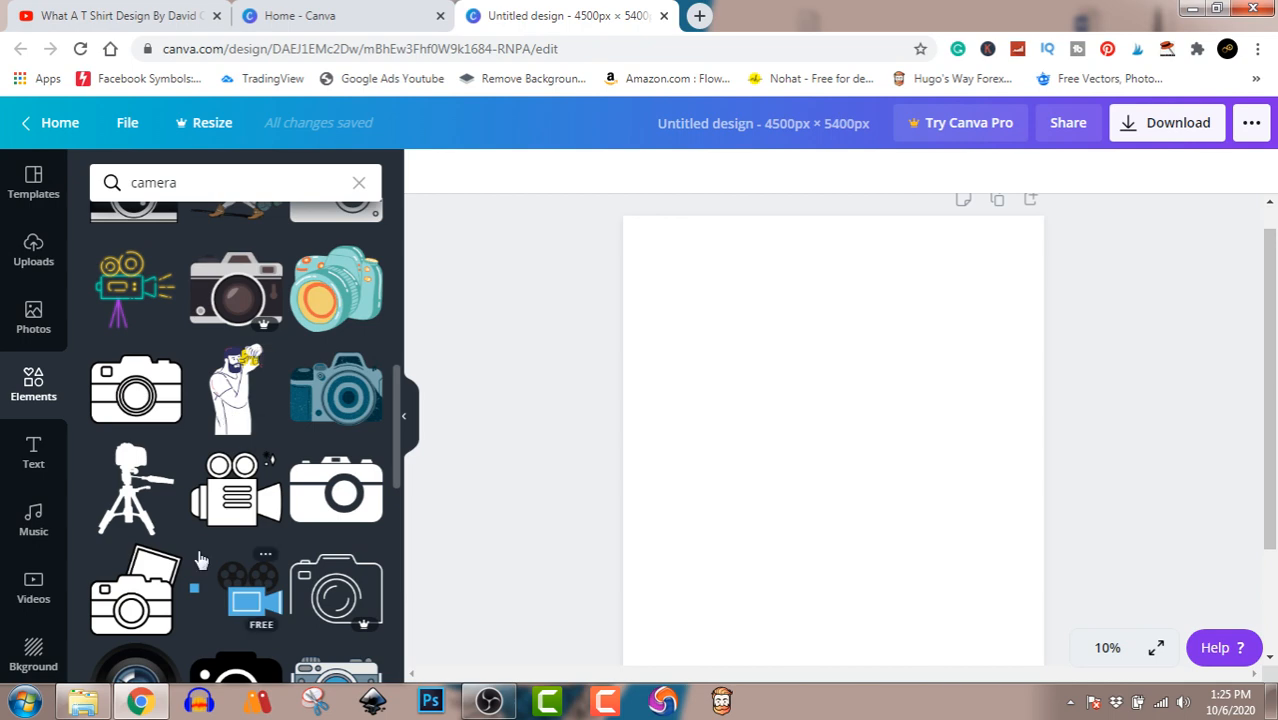
pyautogui.scroll(-4, 215, 480)
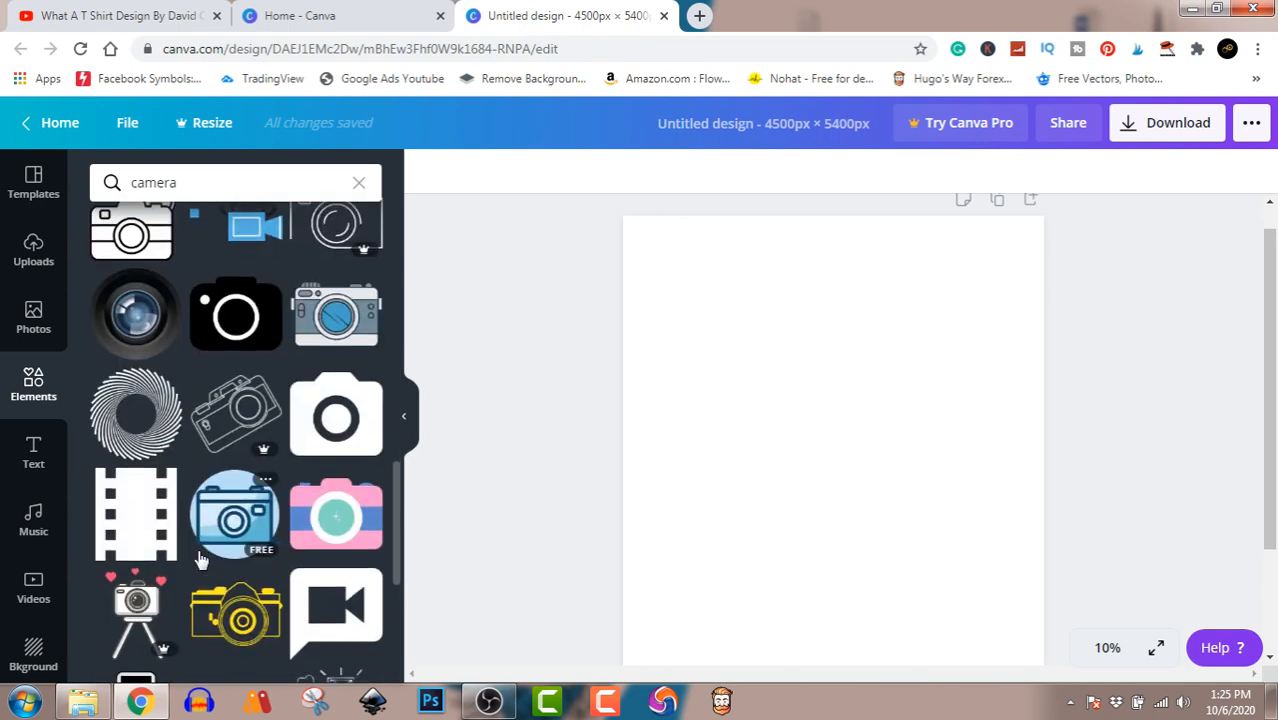
pyautogui.scroll(-2, 200, 560)
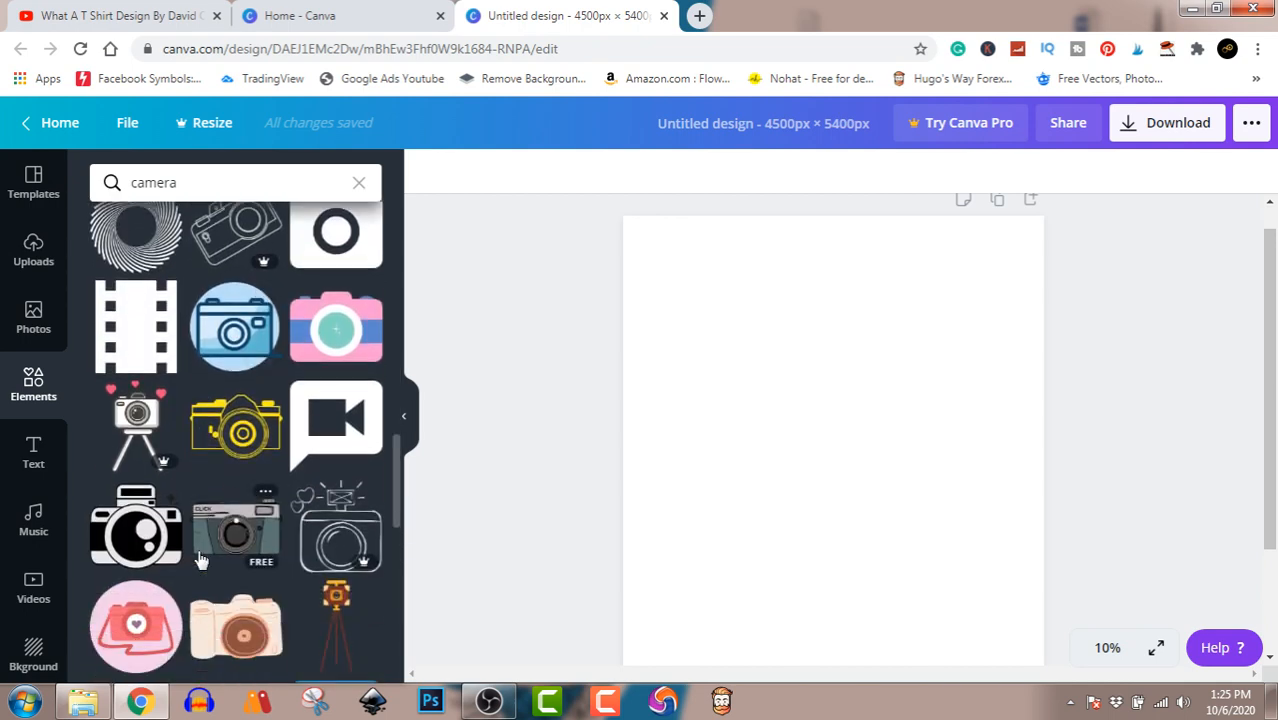
pyautogui.scroll(-3, 200, 560)
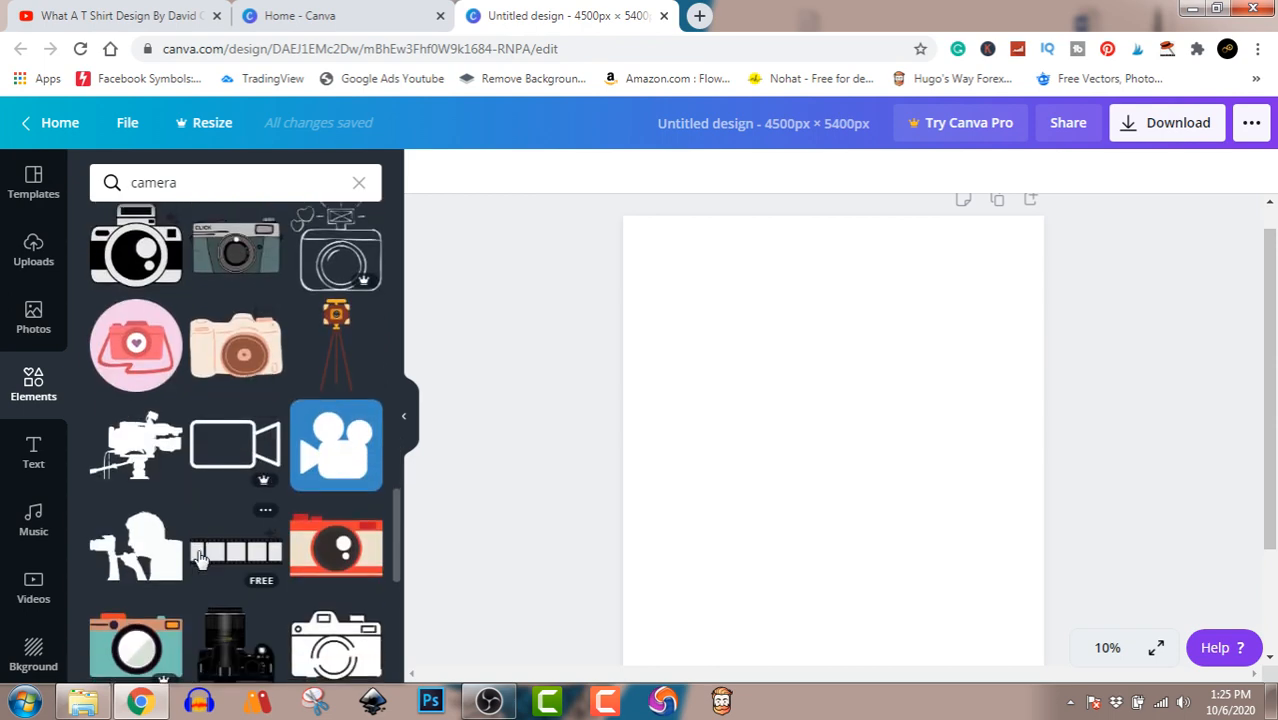
pyautogui.scroll(-3, 200, 560)
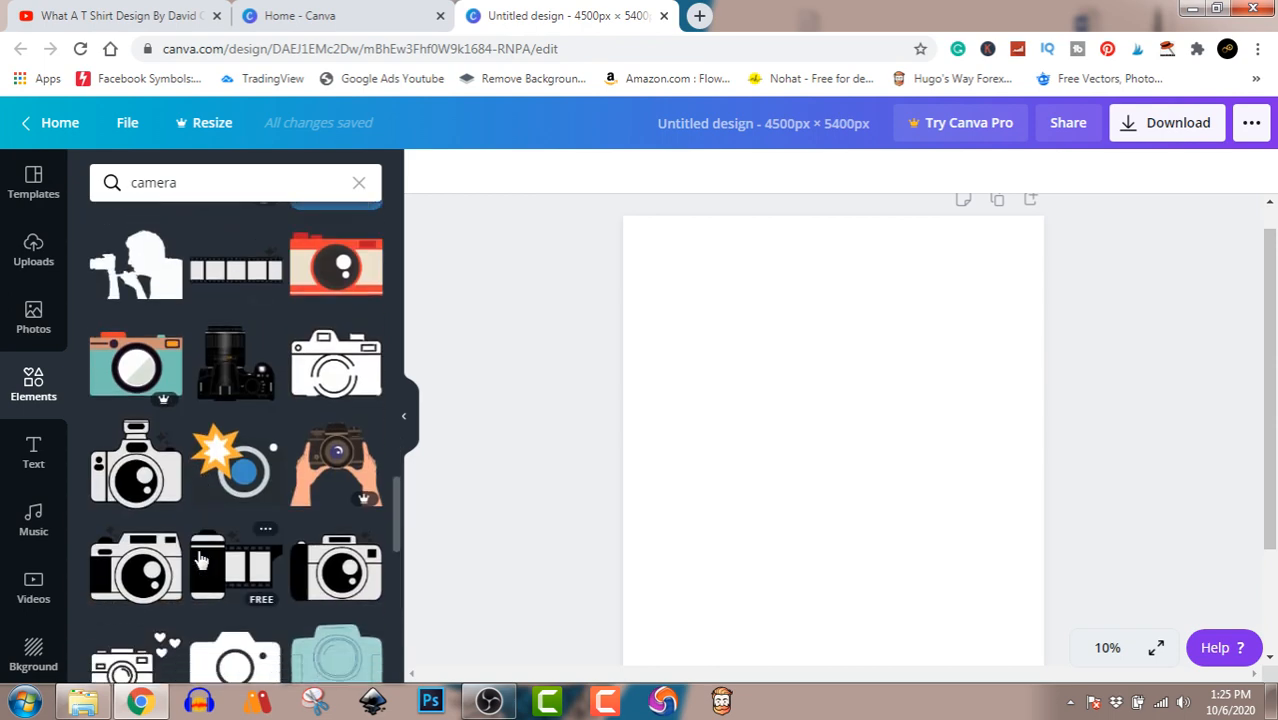
pyautogui.scroll(-4, 200, 562)
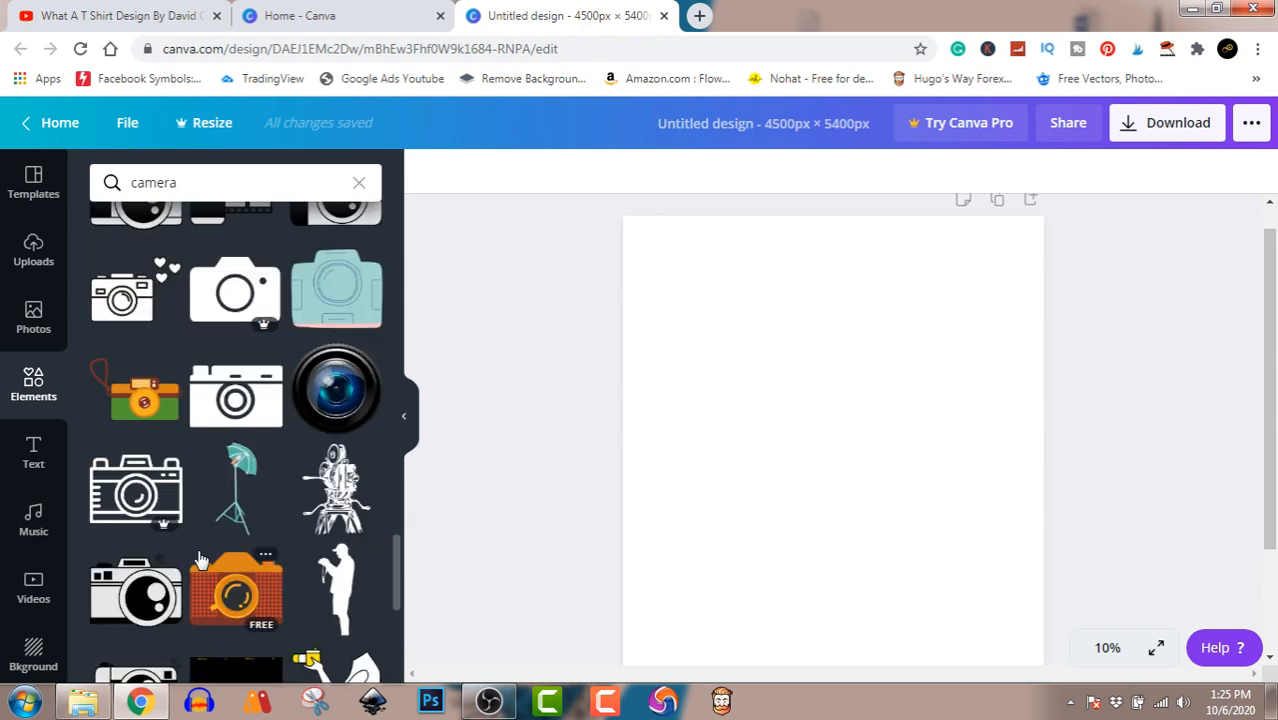
pyautogui.scroll(-2, 199, 560)
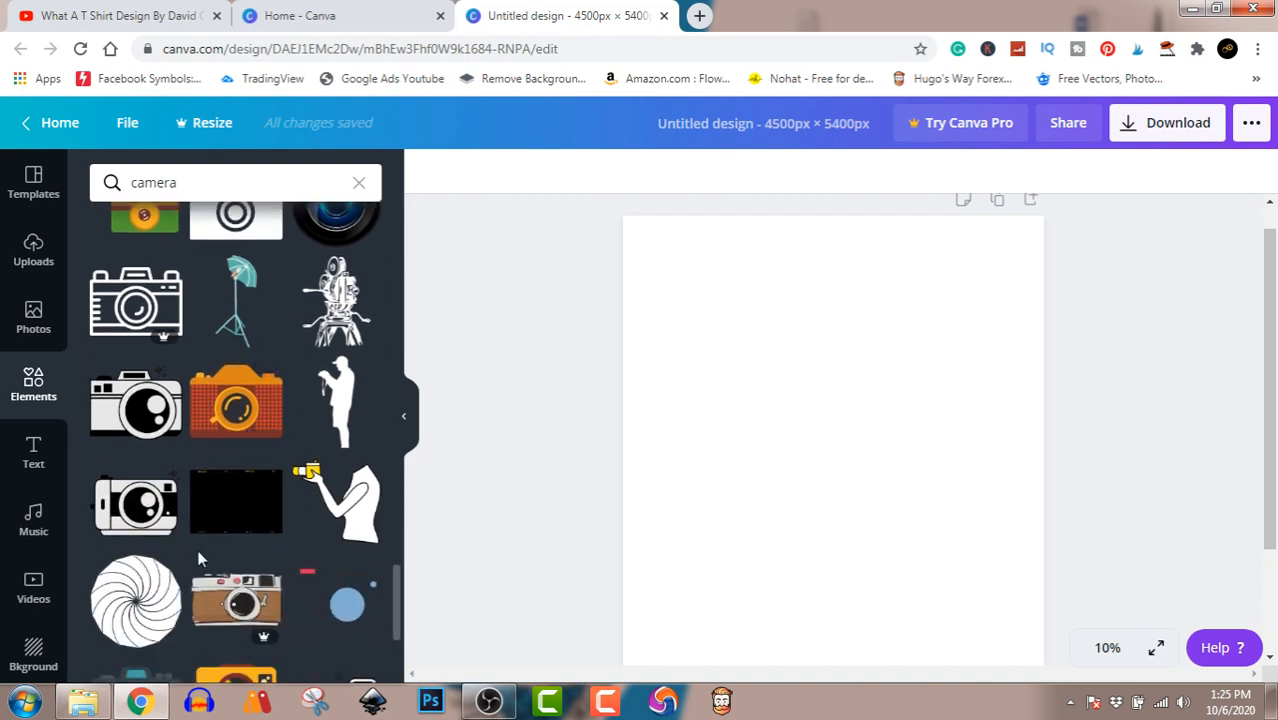
pyautogui.scroll(-3, 199, 560)
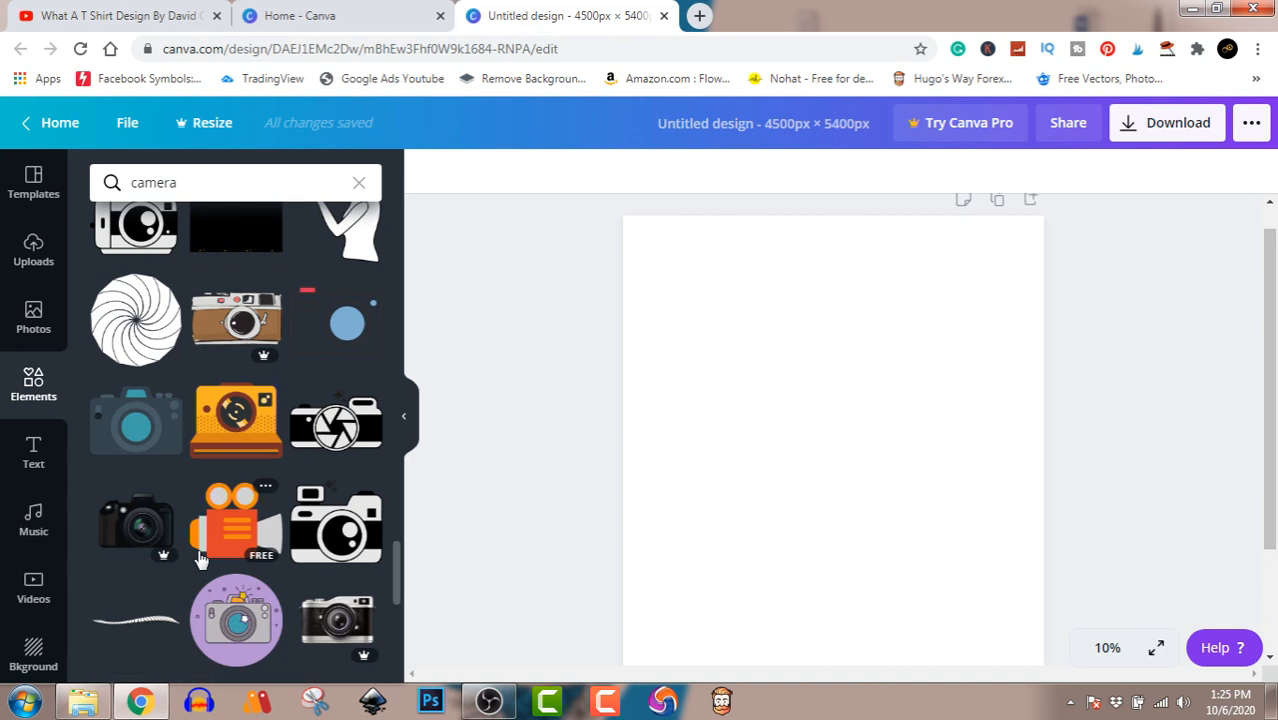
pyautogui.scroll(-3, 199, 560)
pyautogui.scroll(-4, 199, 560)
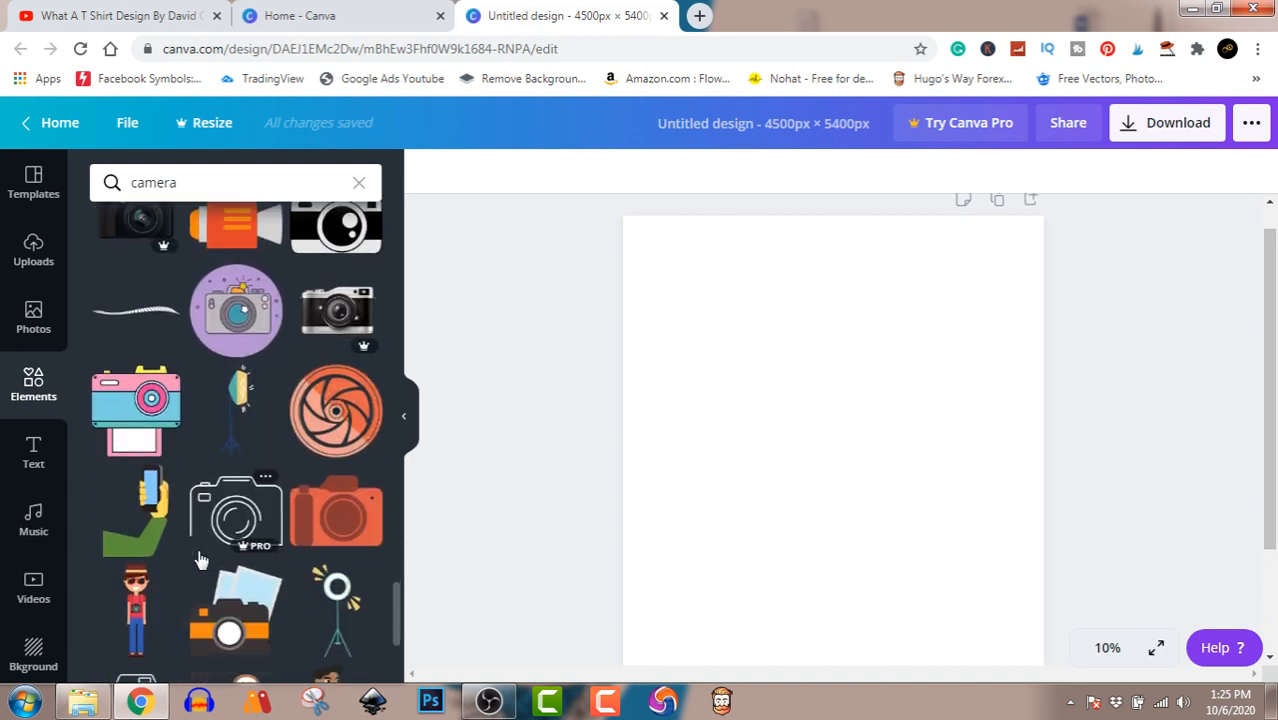
pyautogui.scroll(-4, 199, 560)
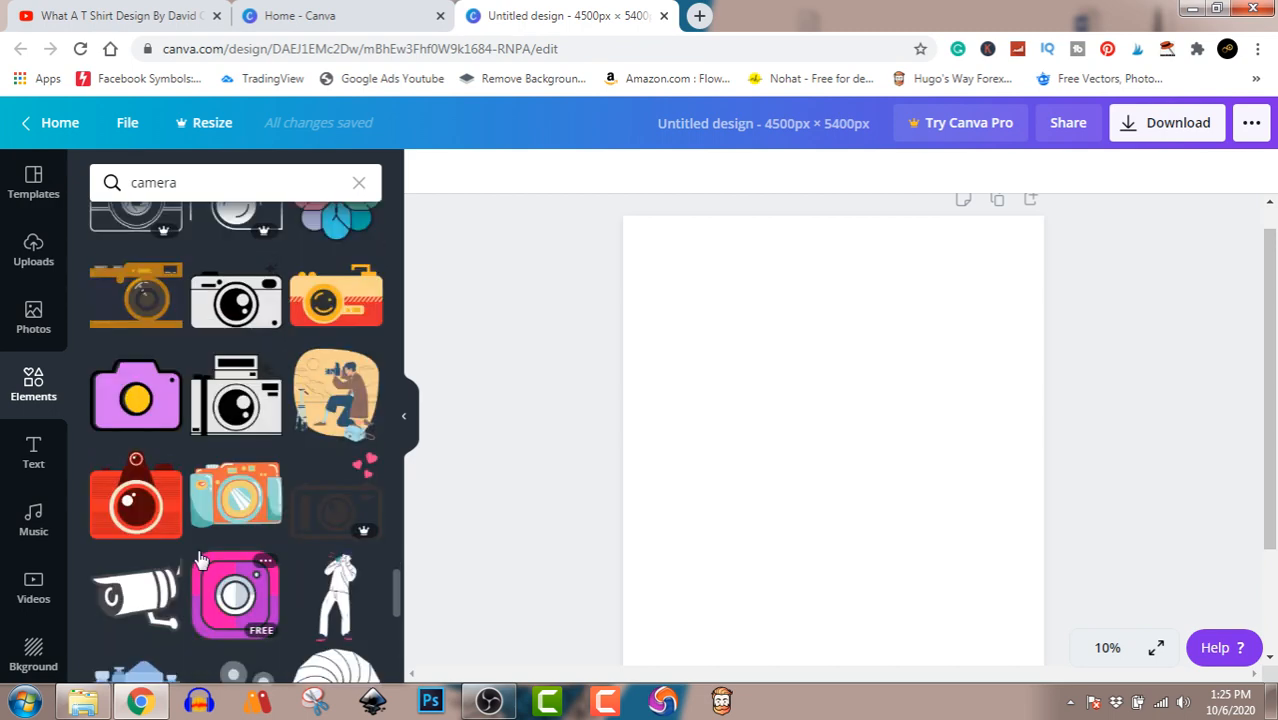
pyautogui.scroll(-1, 199, 560)
pyautogui.scroll(-3, 200, 560)
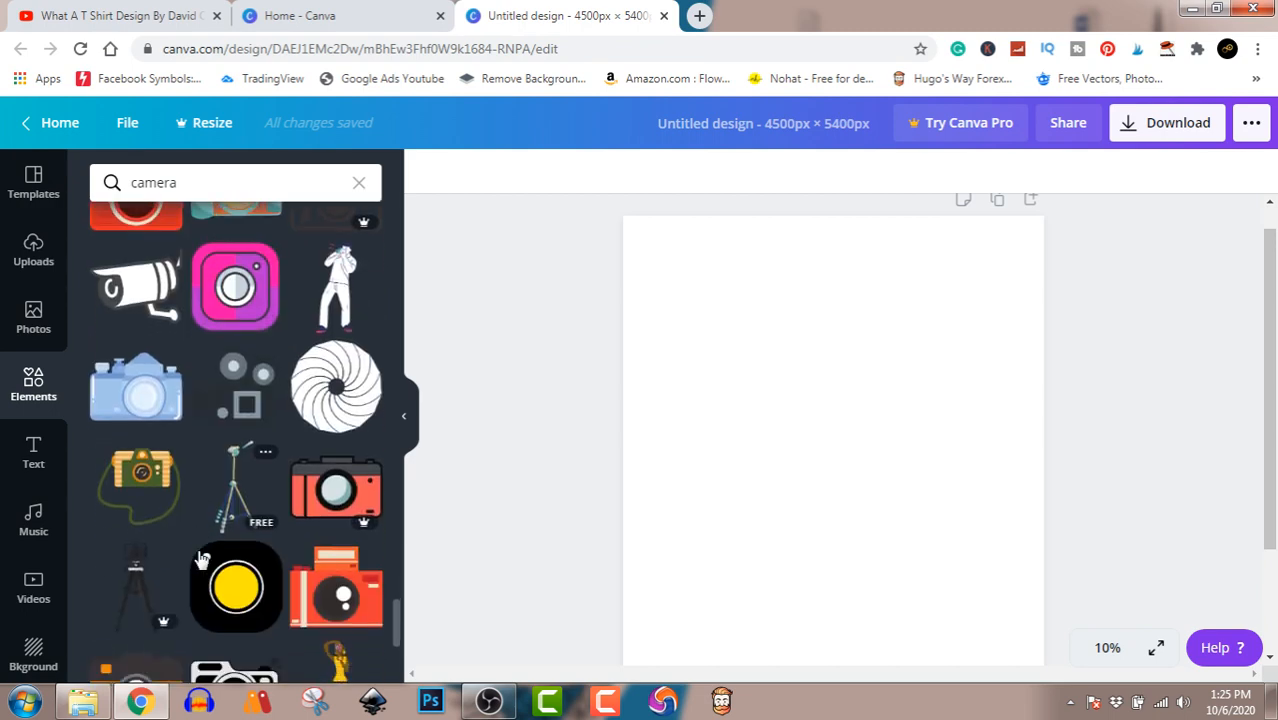
pyautogui.scroll(-5, 200, 560)
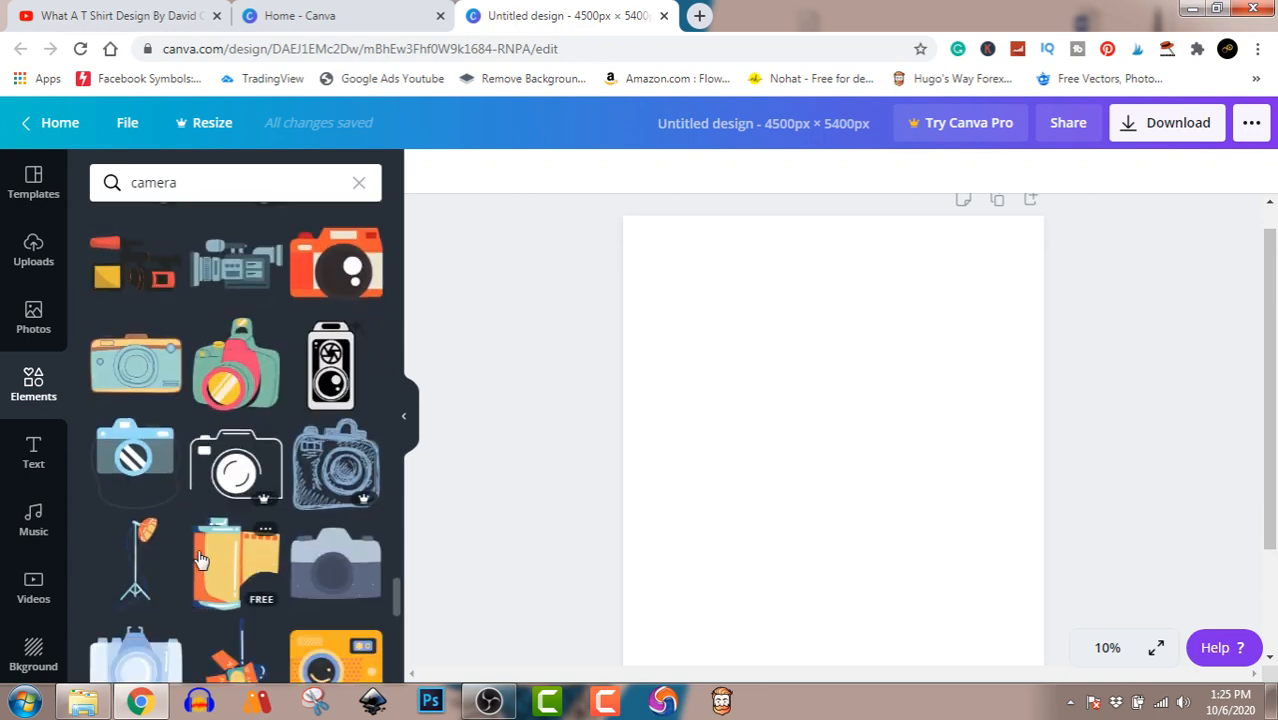
pyautogui.scroll(-5, 200, 560)
pyautogui.scroll(-2, 200, 560)
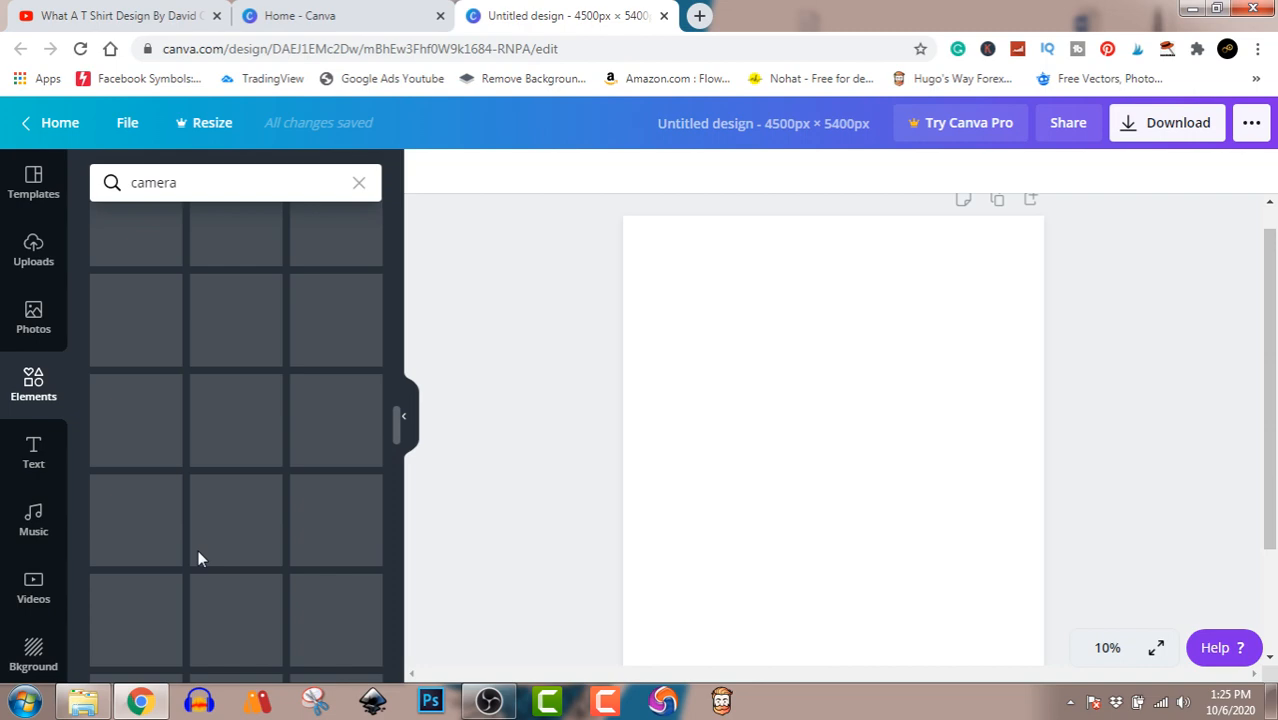
pyautogui.scroll(3, 200, 560)
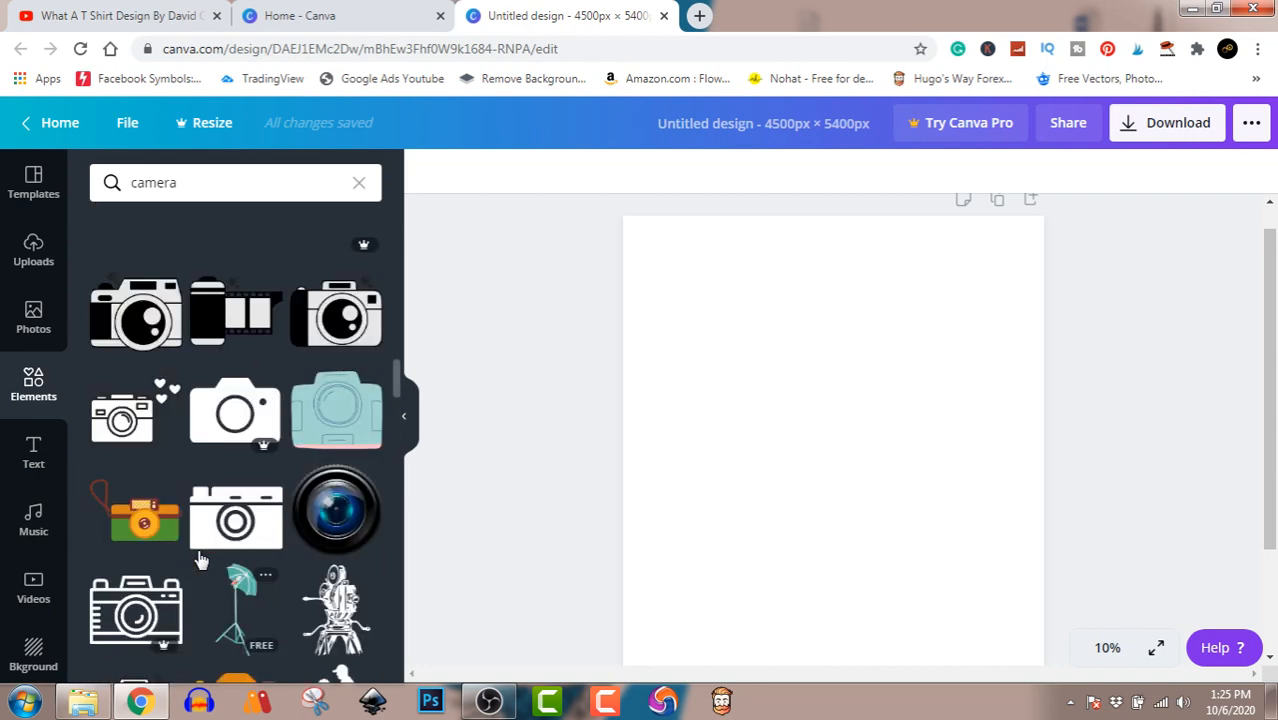
pyautogui.scroll(5, 200, 560)
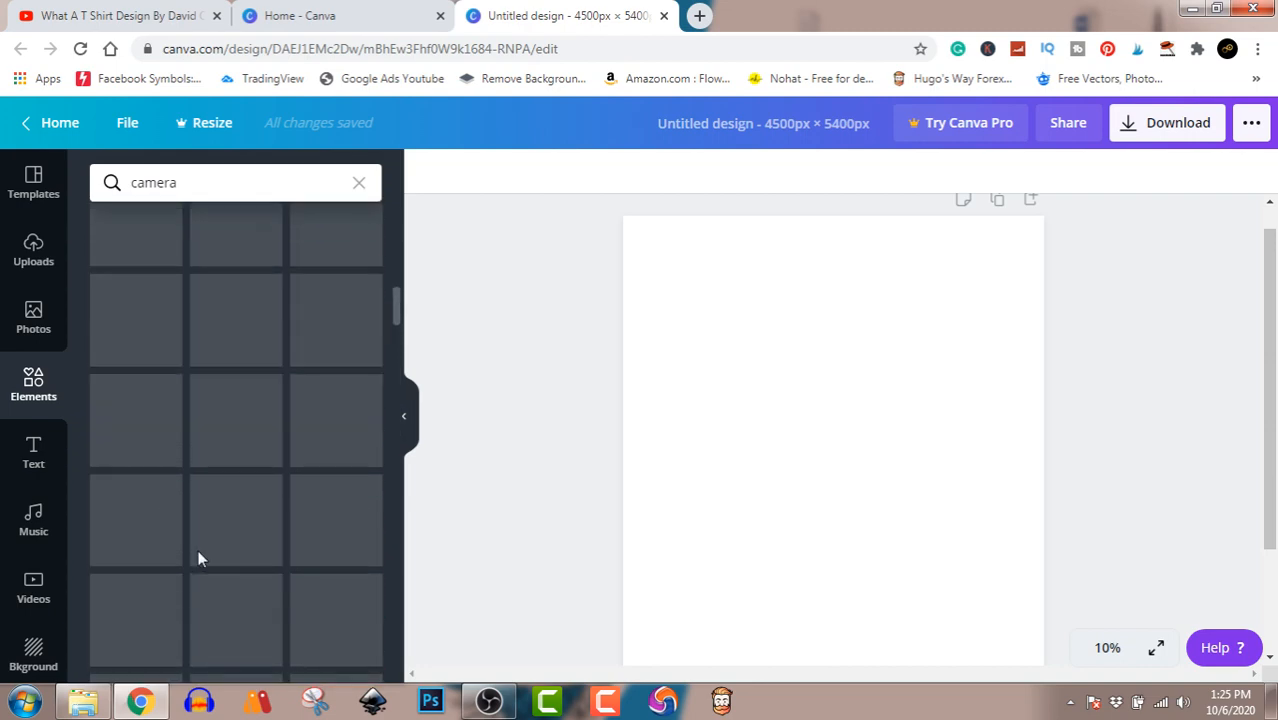
pyautogui.scroll(3, 200, 560)
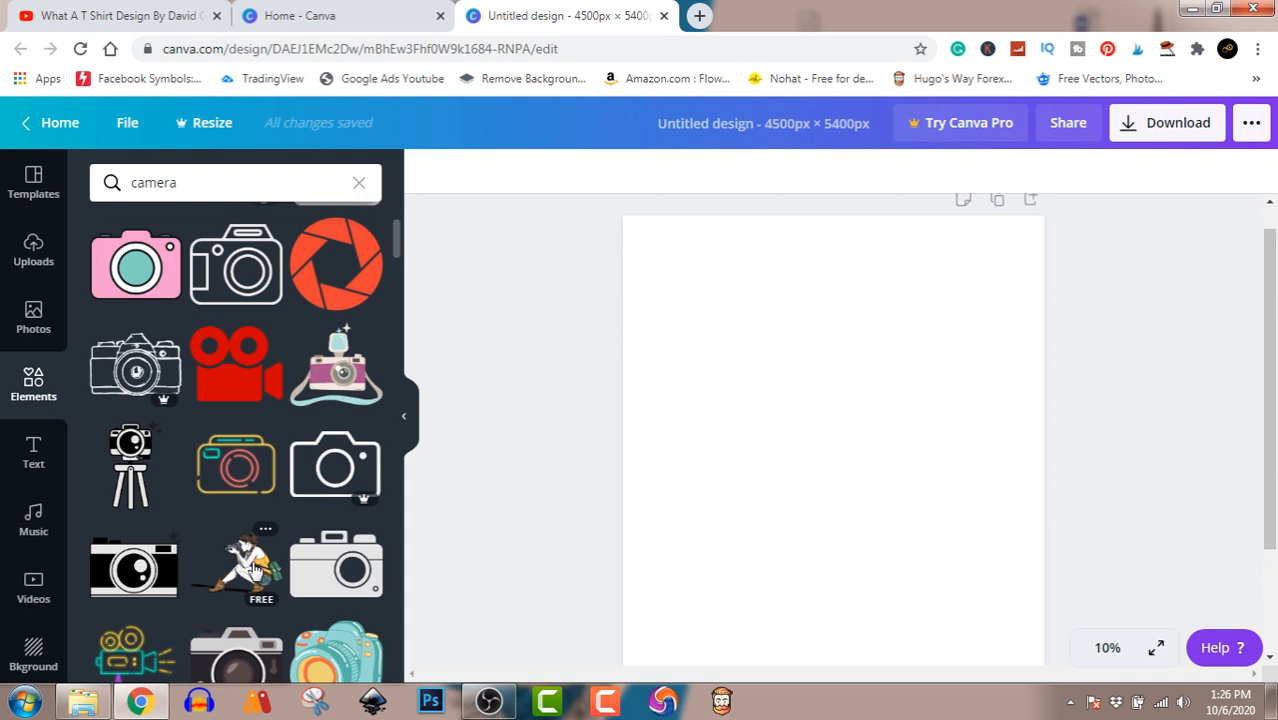
pyautogui.scroll(3, 258, 570)
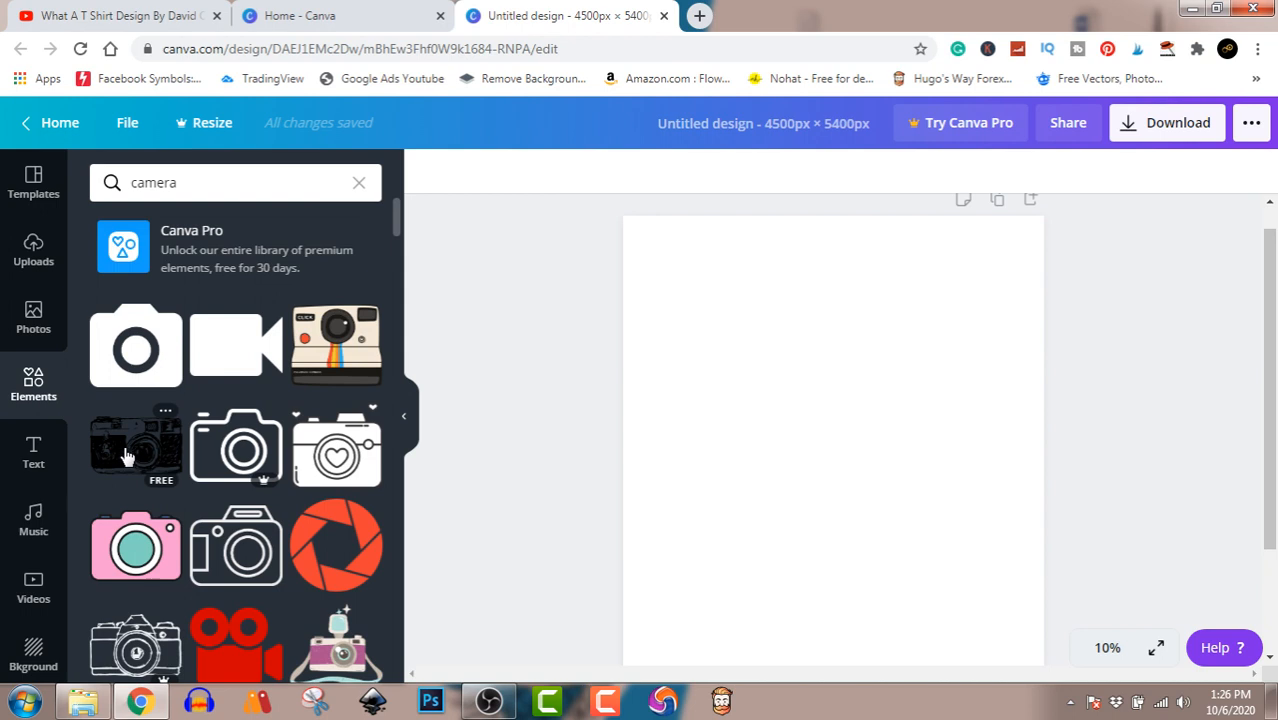
# Add the free black sketched vintage camera to the page, enlarge it to over half the page width and place it near the centre.
pyautogui.click(127, 457)
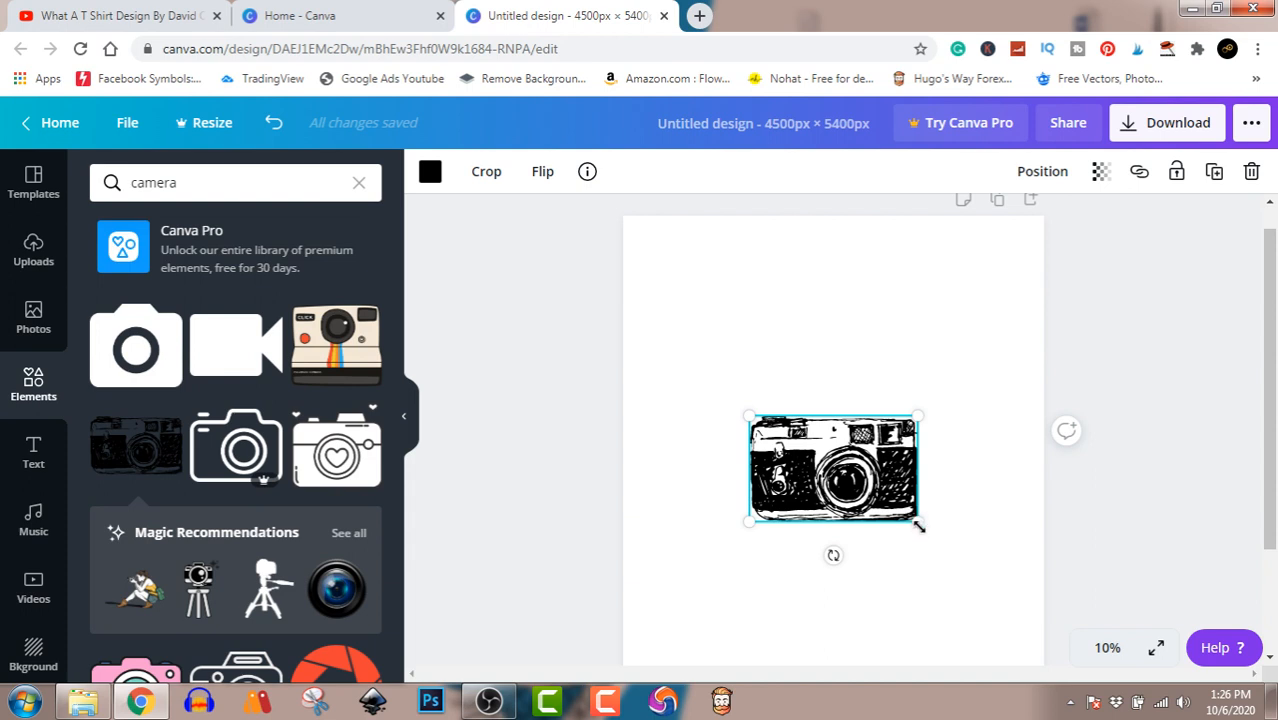
pyautogui.moveTo(917, 522); pyautogui.dragTo(996, 602)
pyautogui.moveTo(940, 510); pyautogui.dragTo(905, 478)
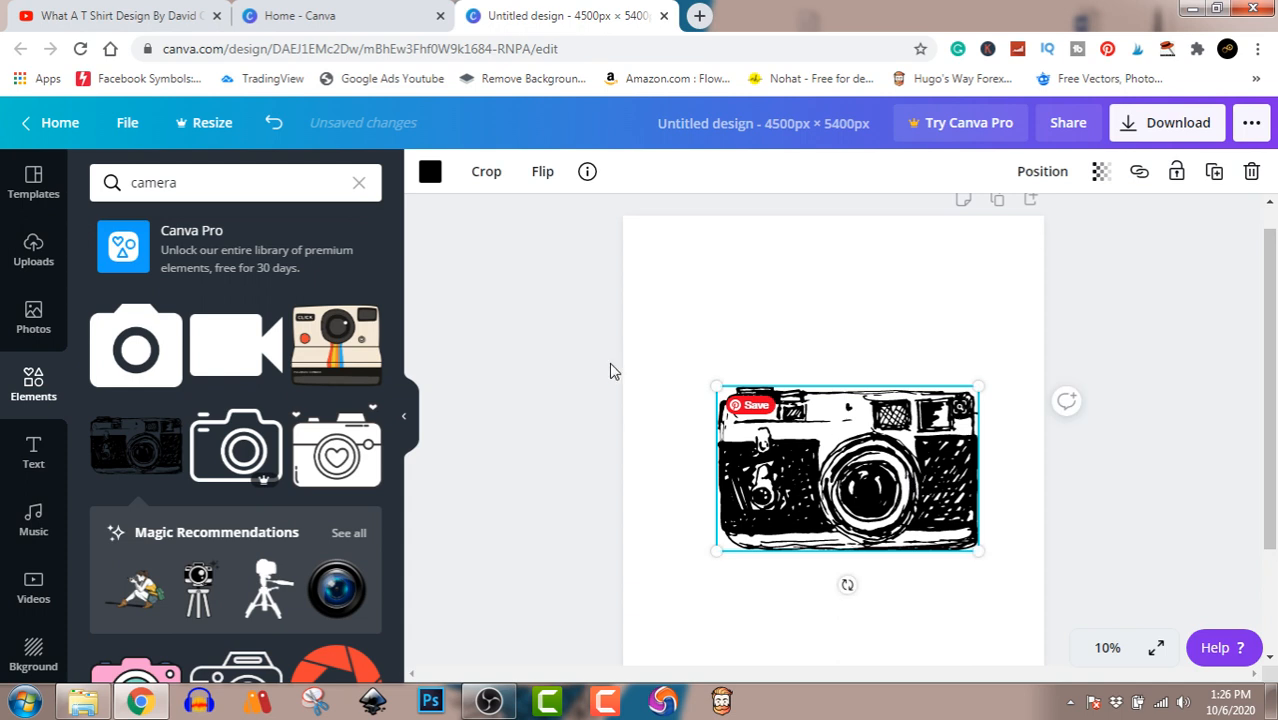
# Try yellow, orange, dark grey and several blues as the camera graphic's colour, and set it back to black.
pyautogui.click(429, 173)
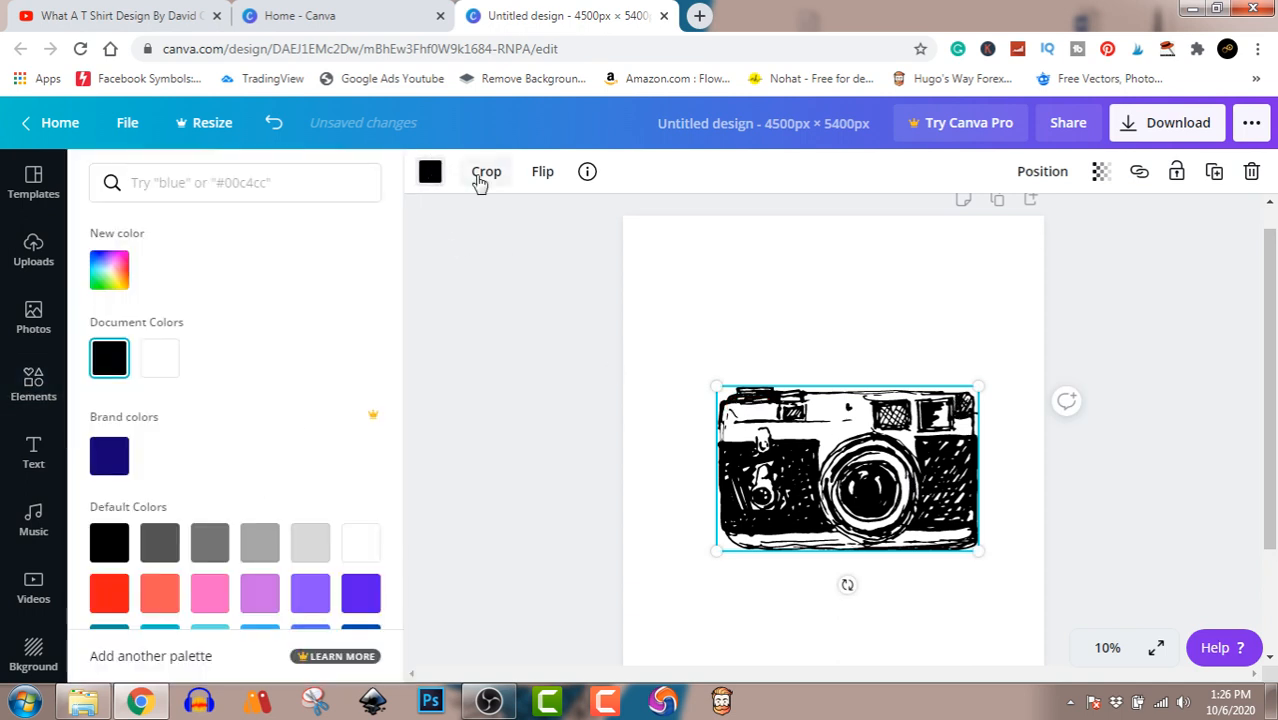
pyautogui.click(504, 355)
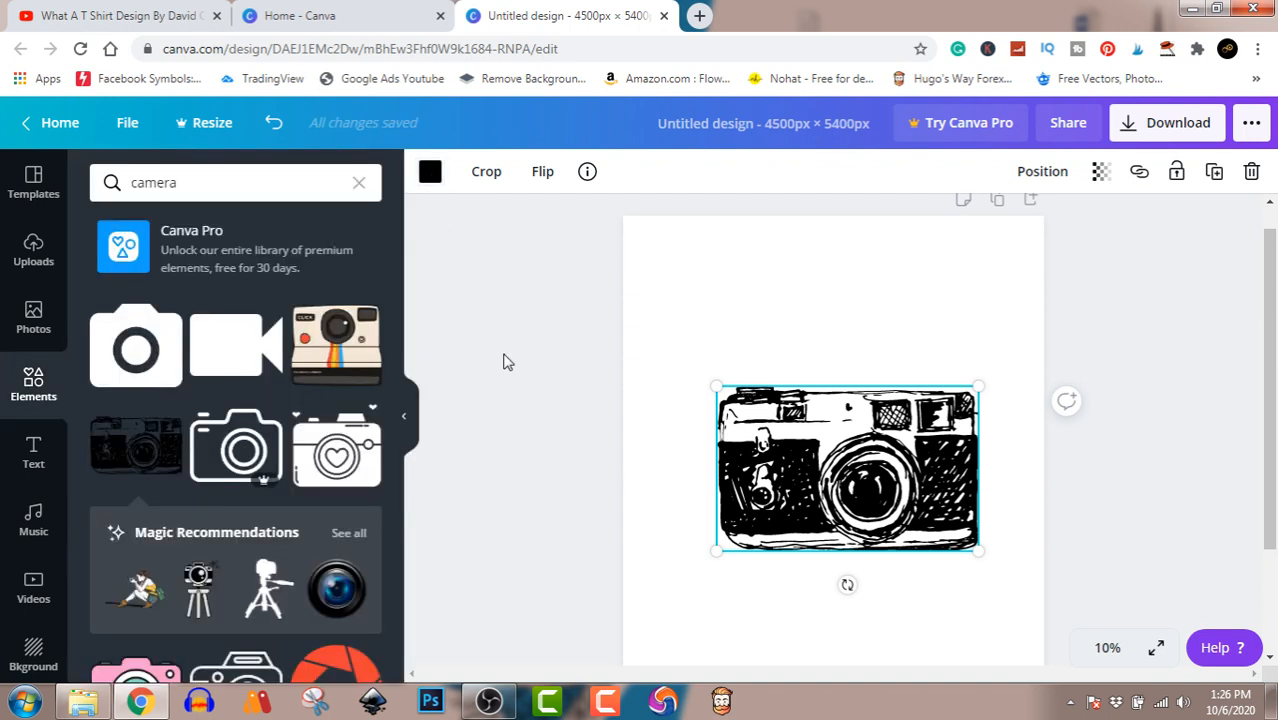
pyautogui.click(429, 173)
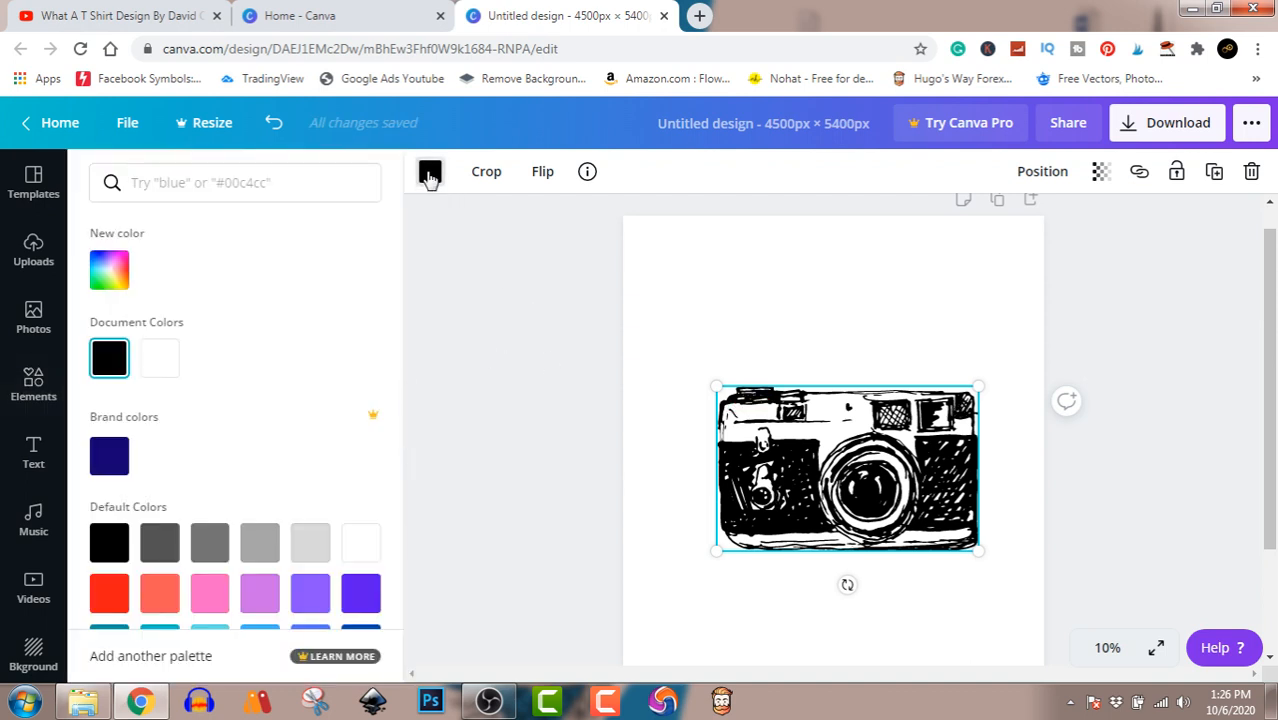
pyautogui.scroll(-2, 222, 608)
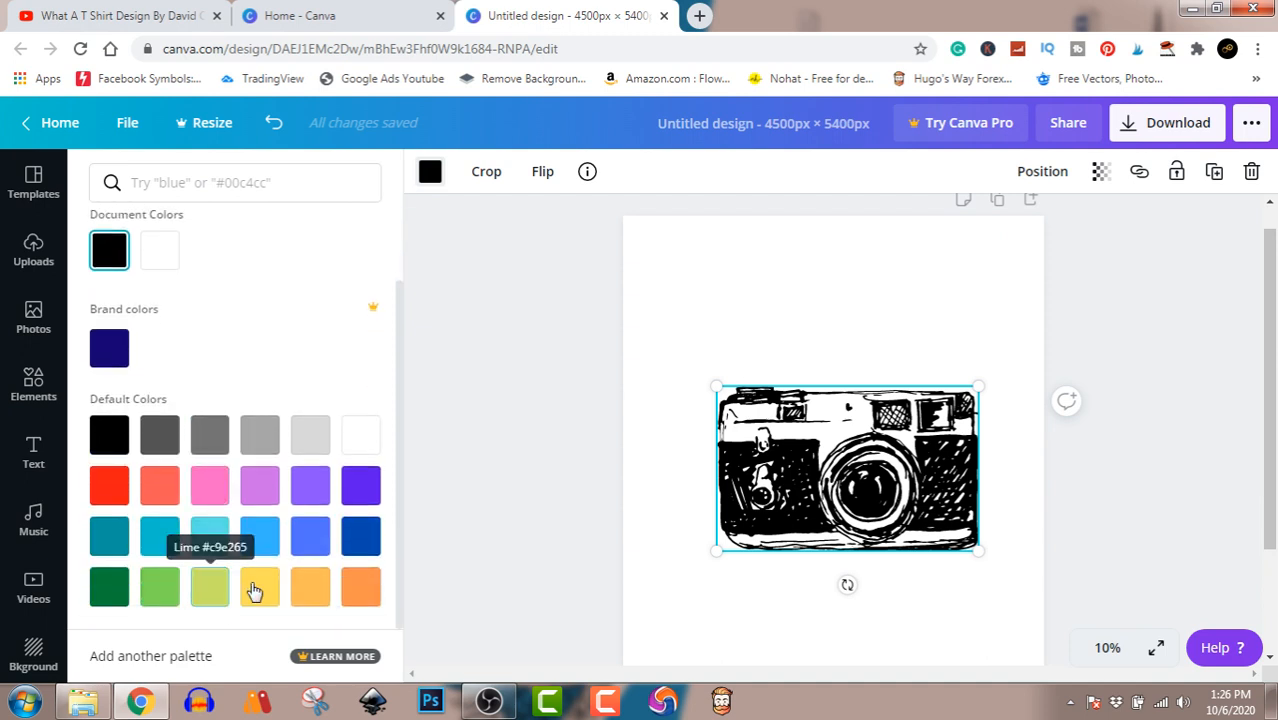
pyautogui.click(257, 590)
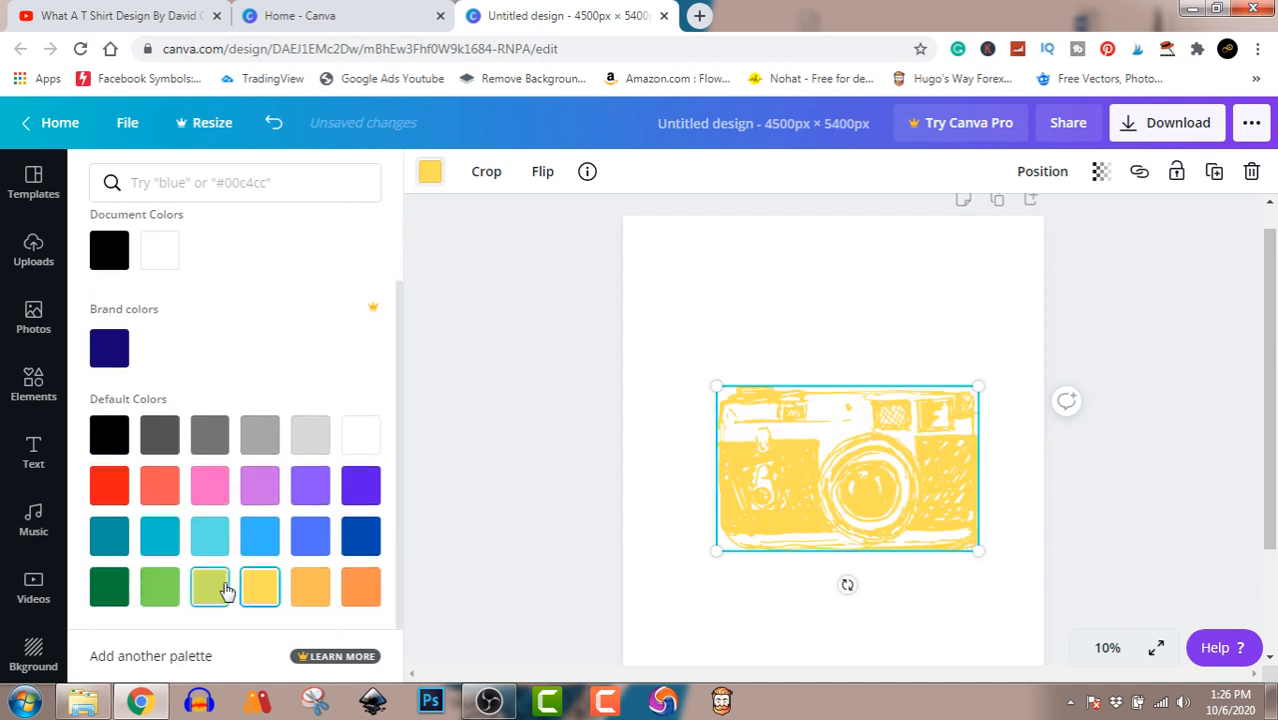
pyautogui.click(309, 592)
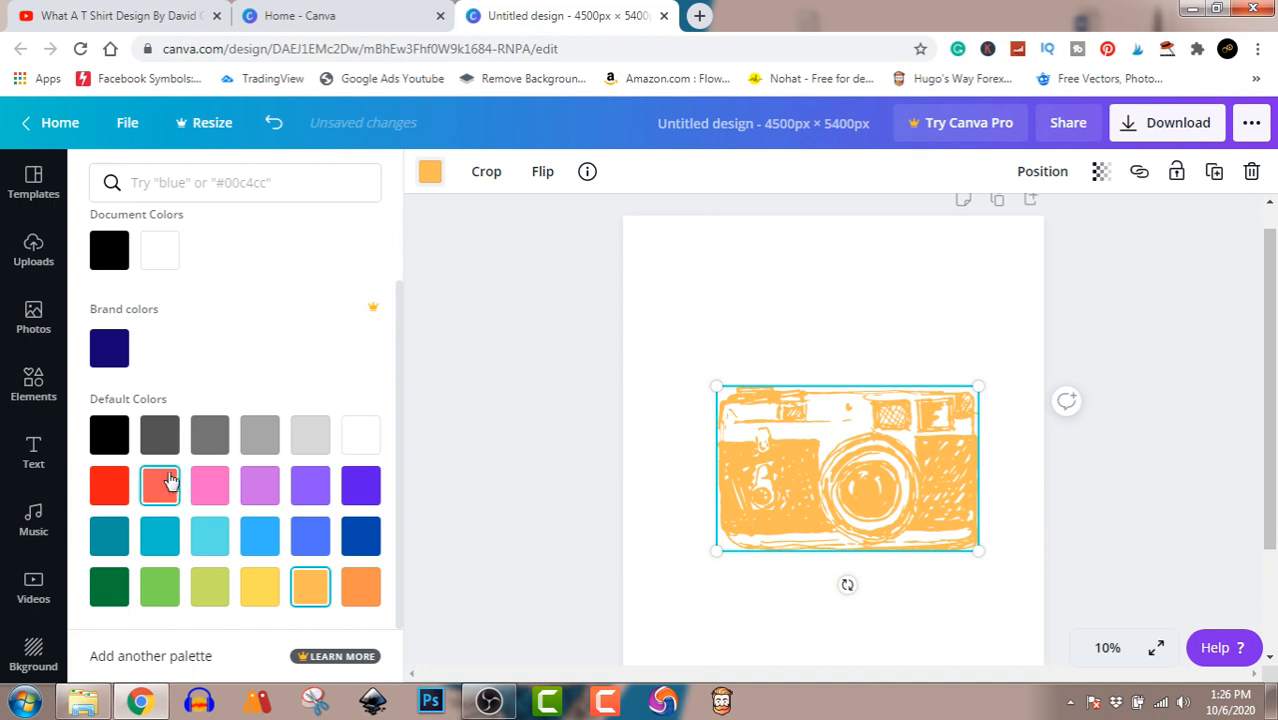
pyautogui.click(159, 436)
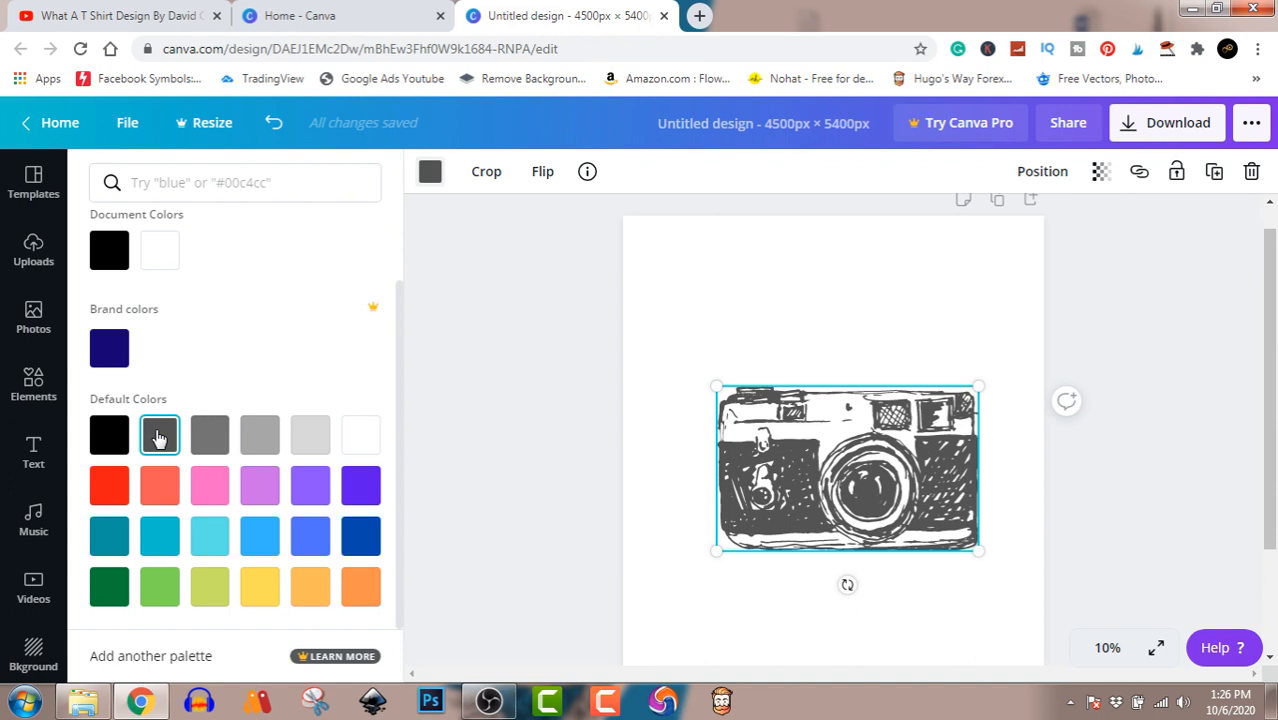
pyautogui.click(261, 536)
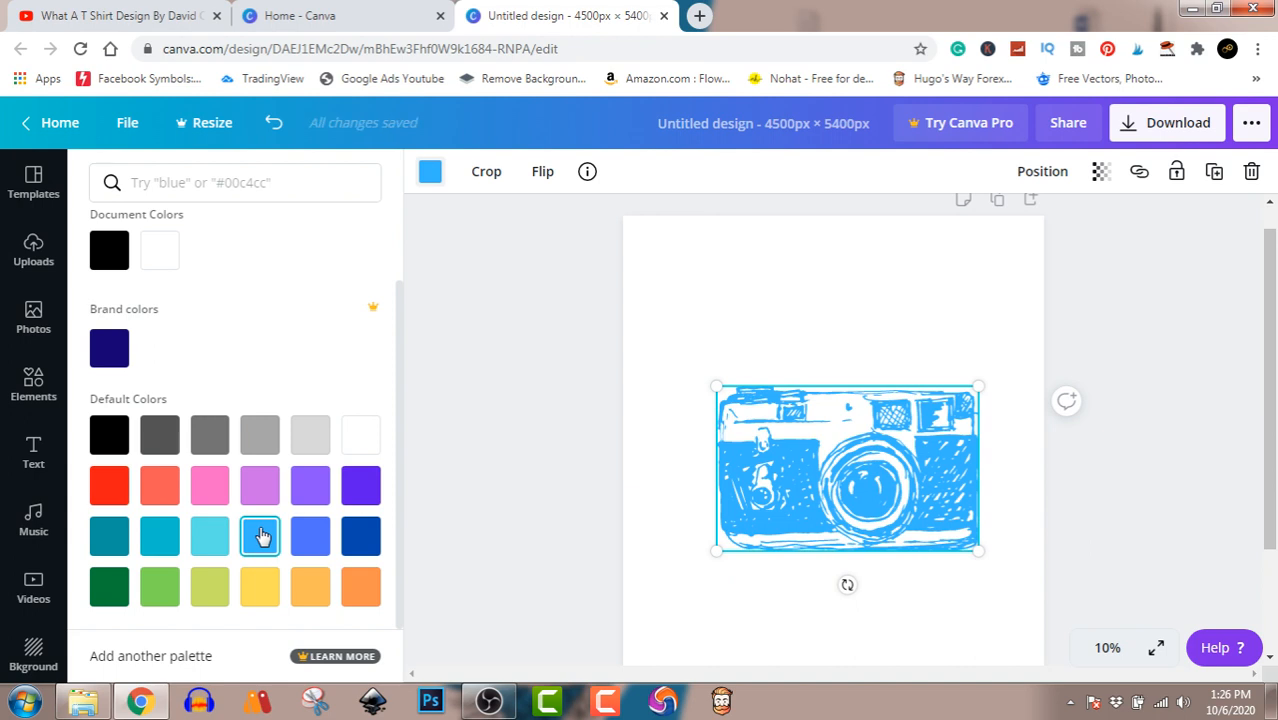
pyautogui.click(311, 537)
pyautogui.click(365, 538)
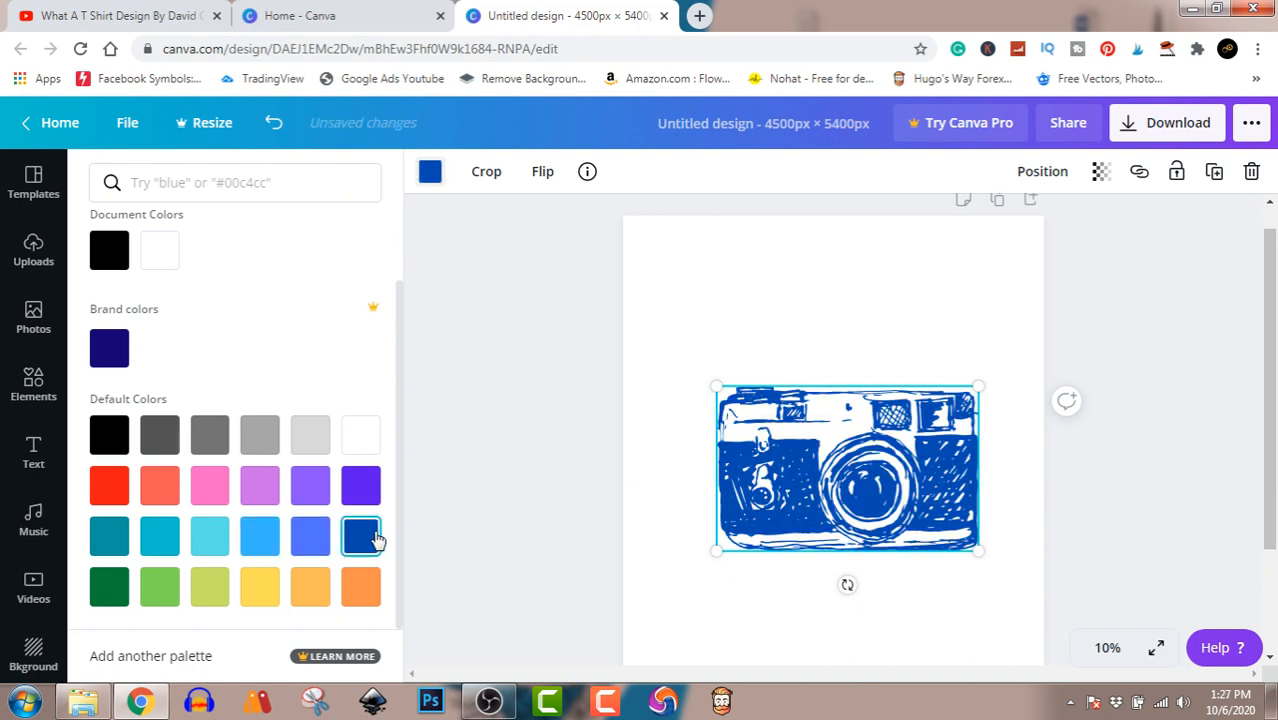
pyautogui.click(111, 440)
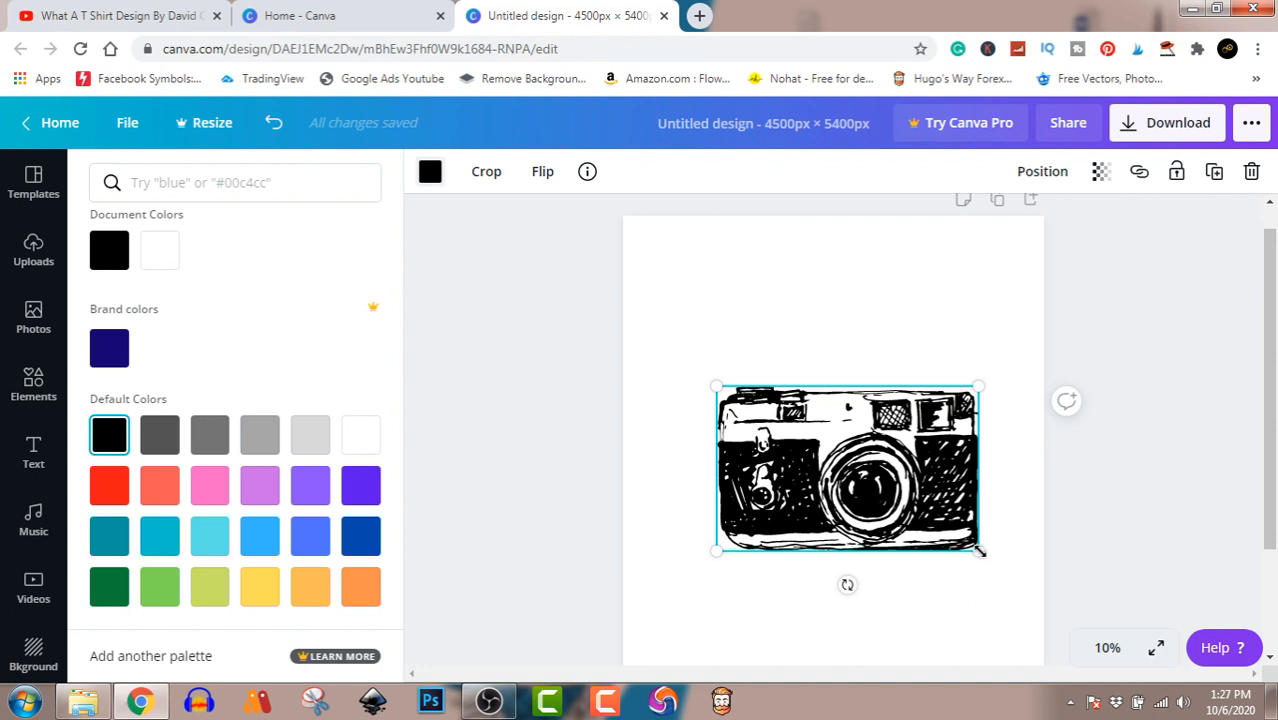
# Enlarge the camera graphic slightly and centre it horizontally on the page.
pyautogui.moveTo(980, 551)
pyautogui.mouseDown()
pyautogui.moveTo(1003, 573)
pyautogui.moveTo(890, 478)
pyautogui.moveTo(990, 568)
pyautogui.moveTo(910, 503)
pyautogui.moveTo(979, 565)
pyautogui.mouseUp()
pyautogui.moveTo(940, 526); pyautogui.dragTo(926, 507)
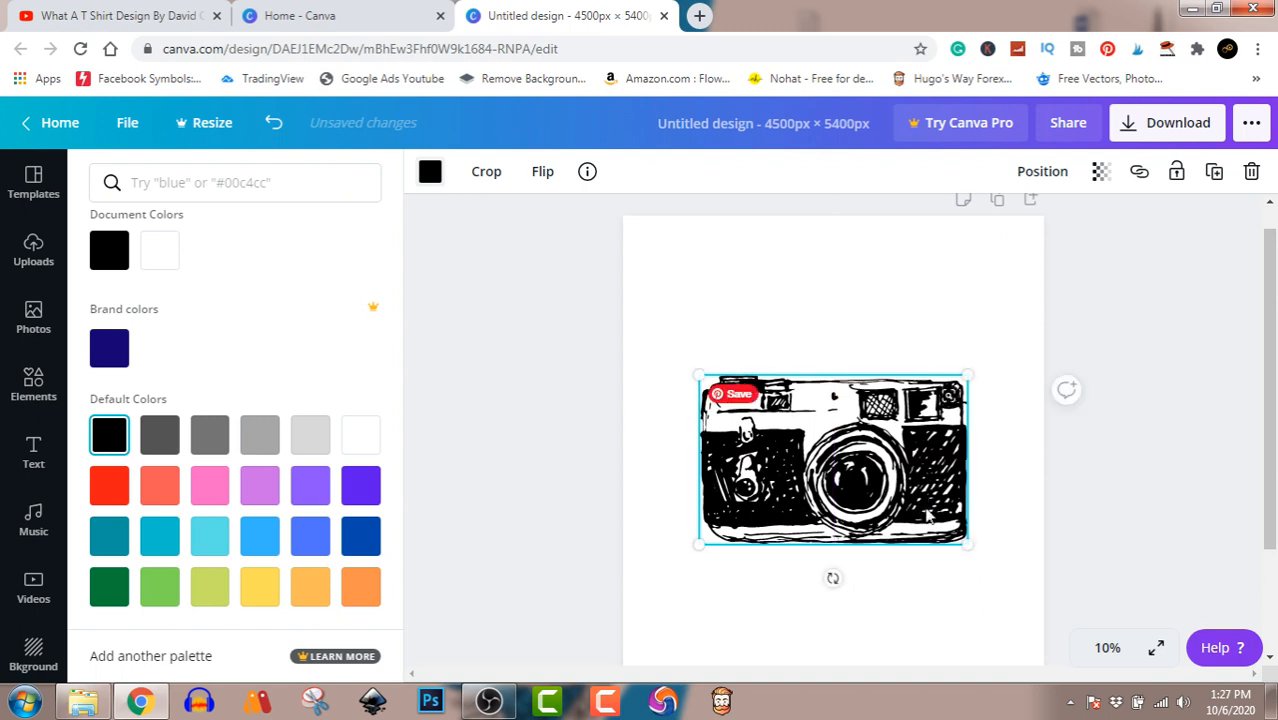
pyautogui.click(1153, 477)
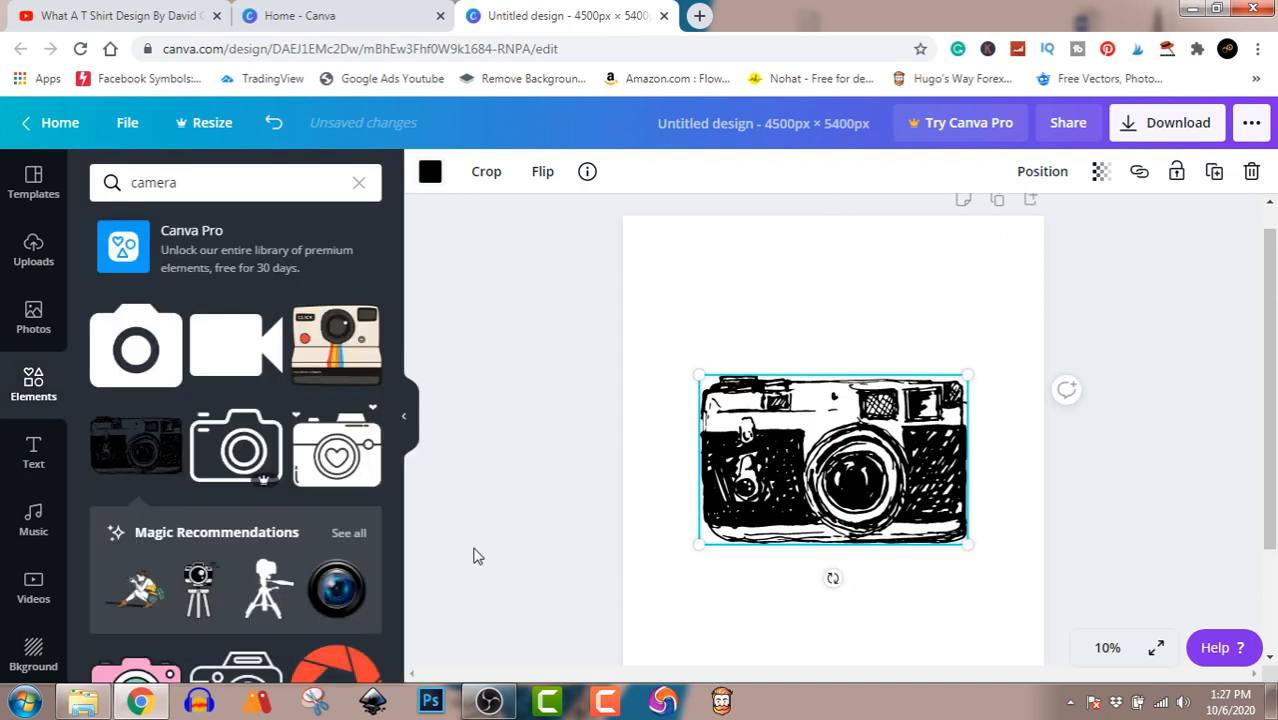
# Add the free "welcome little one!" font combination to the page and enlarge it to about three times its inserted width.
pyautogui.click(33, 460)
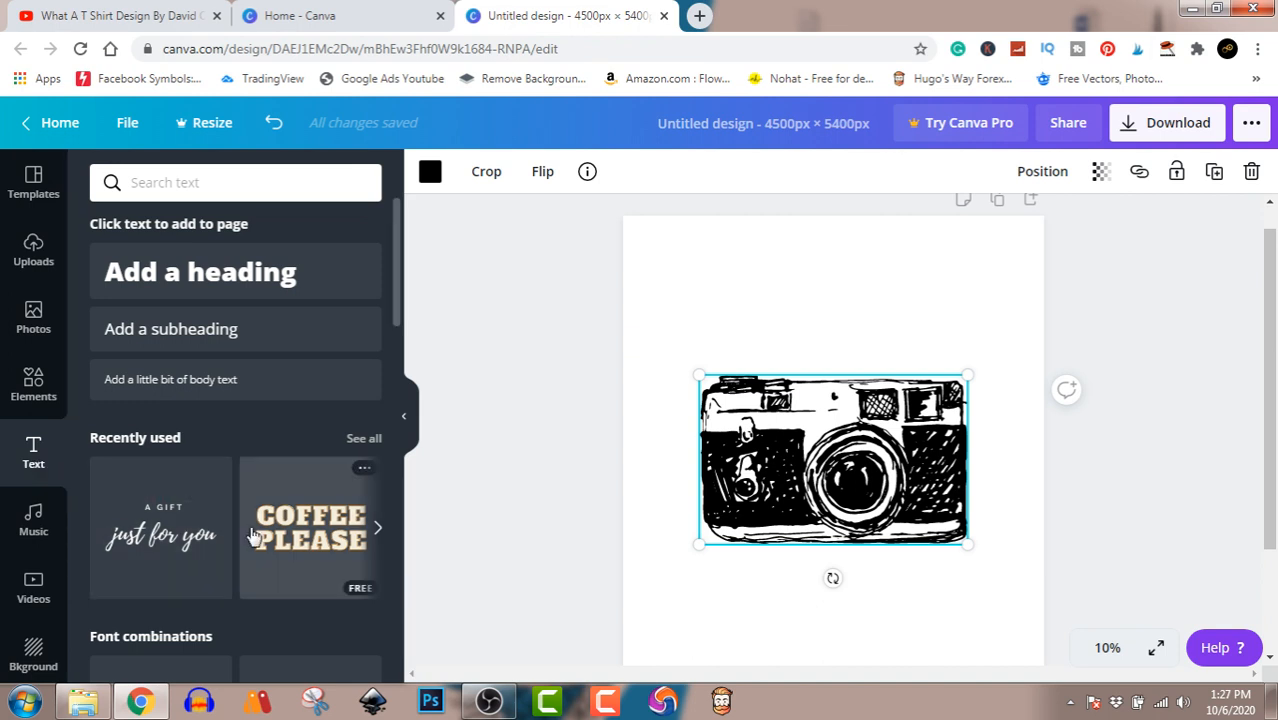
pyautogui.scroll(-3, 248, 578)
pyautogui.scroll(-3, 250, 578)
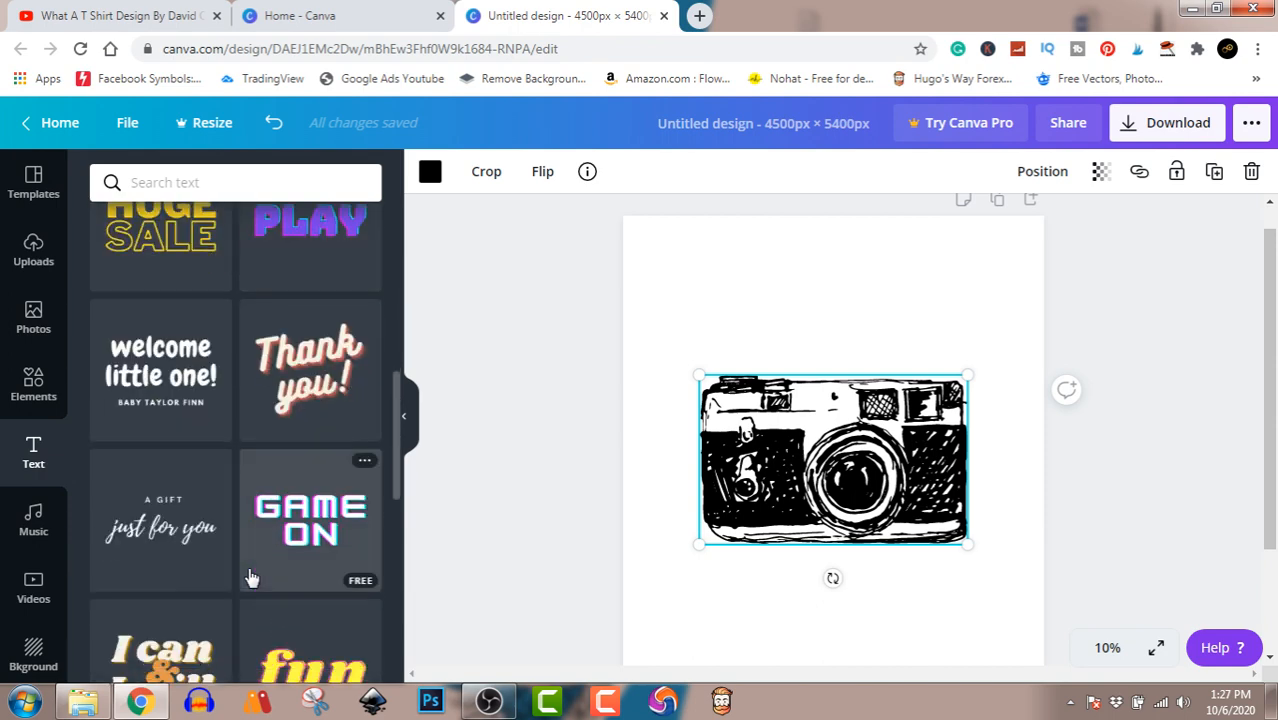
pyautogui.scroll(-3, 251, 576)
pyautogui.scroll(4, 251, 574)
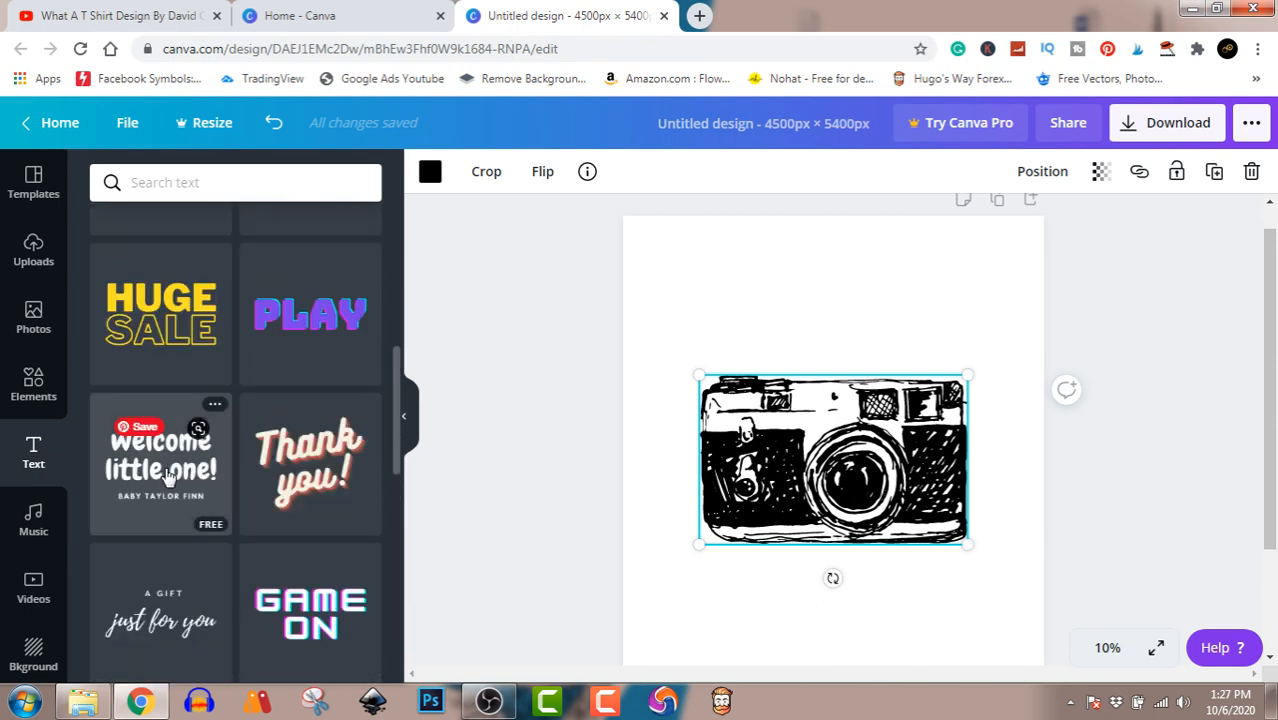
pyautogui.click(168, 478)
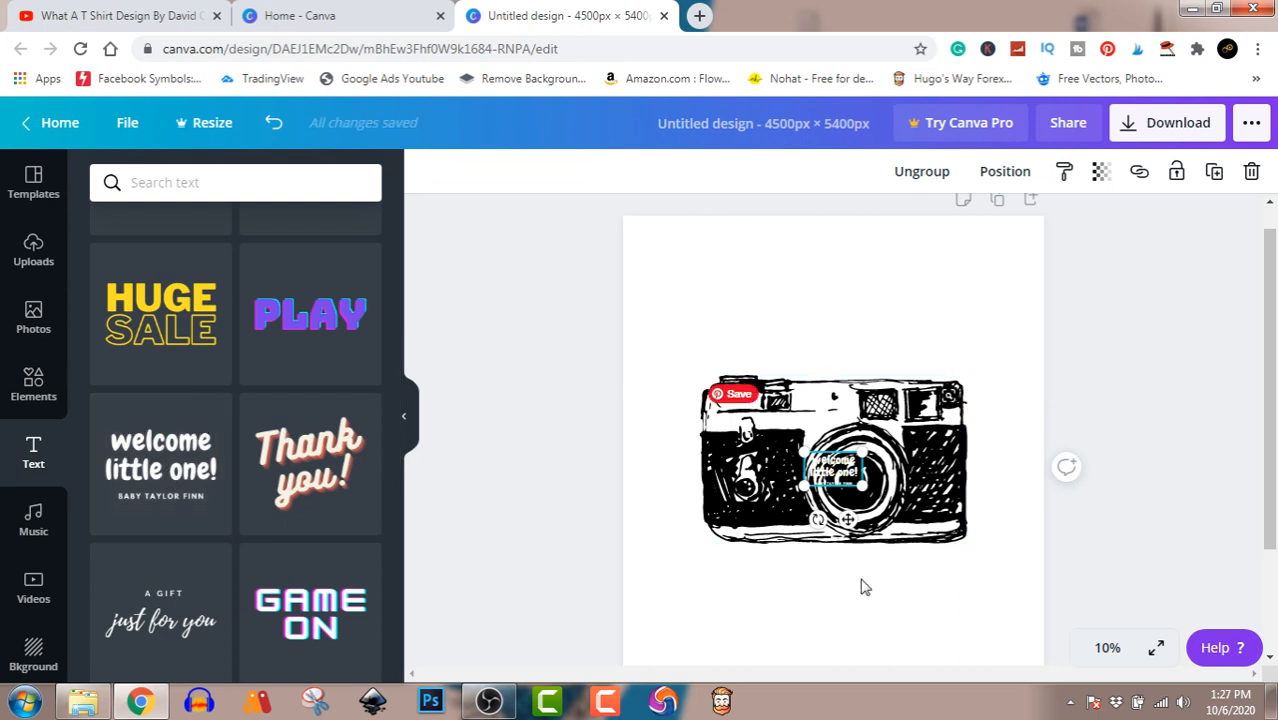
pyautogui.moveTo(862, 486); pyautogui.dragTo(955, 600)
# Recolour the "welcome little one!" text black and move its group just above the camera.
pyautogui.click(900, 482)
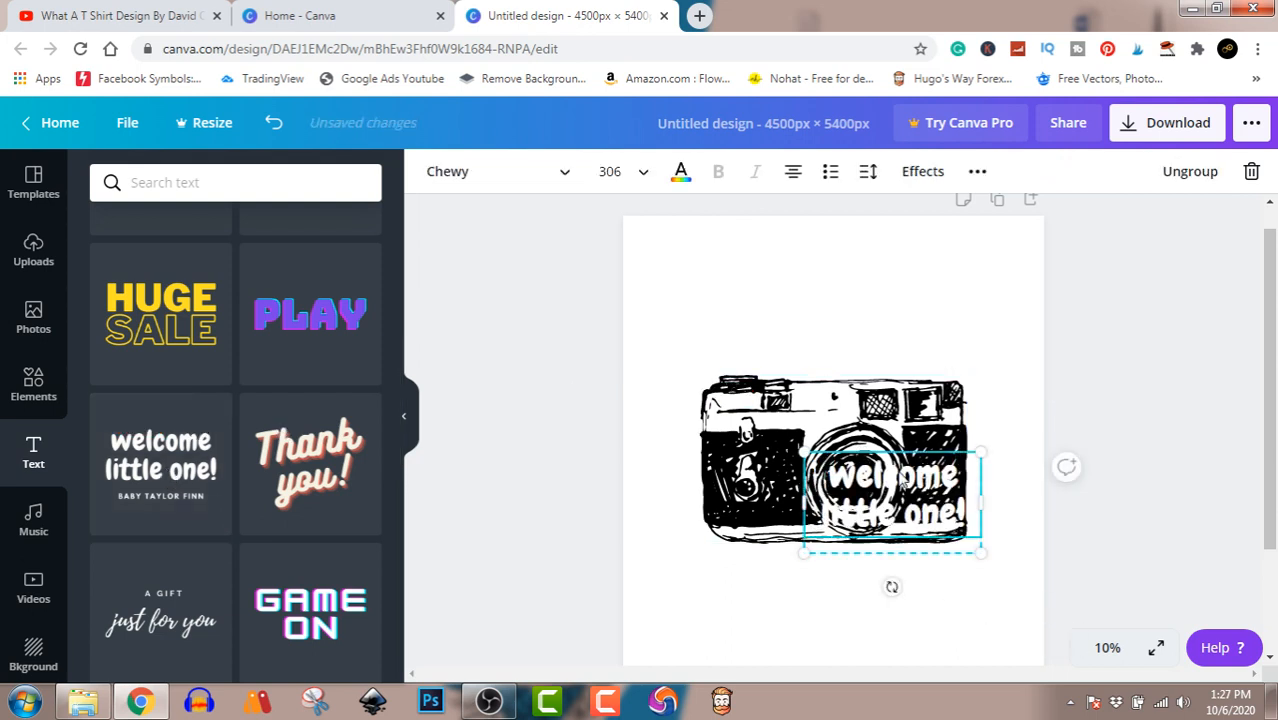
pyautogui.click(680, 173)
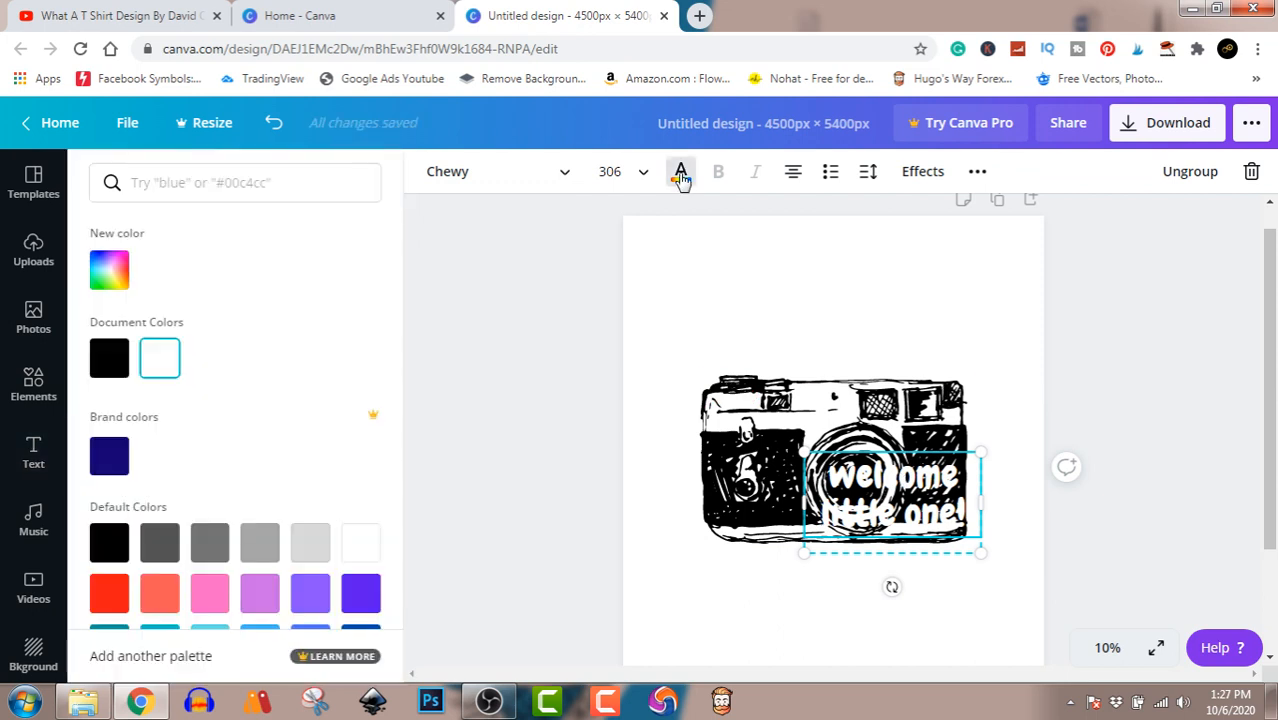
pyautogui.click(113, 372)
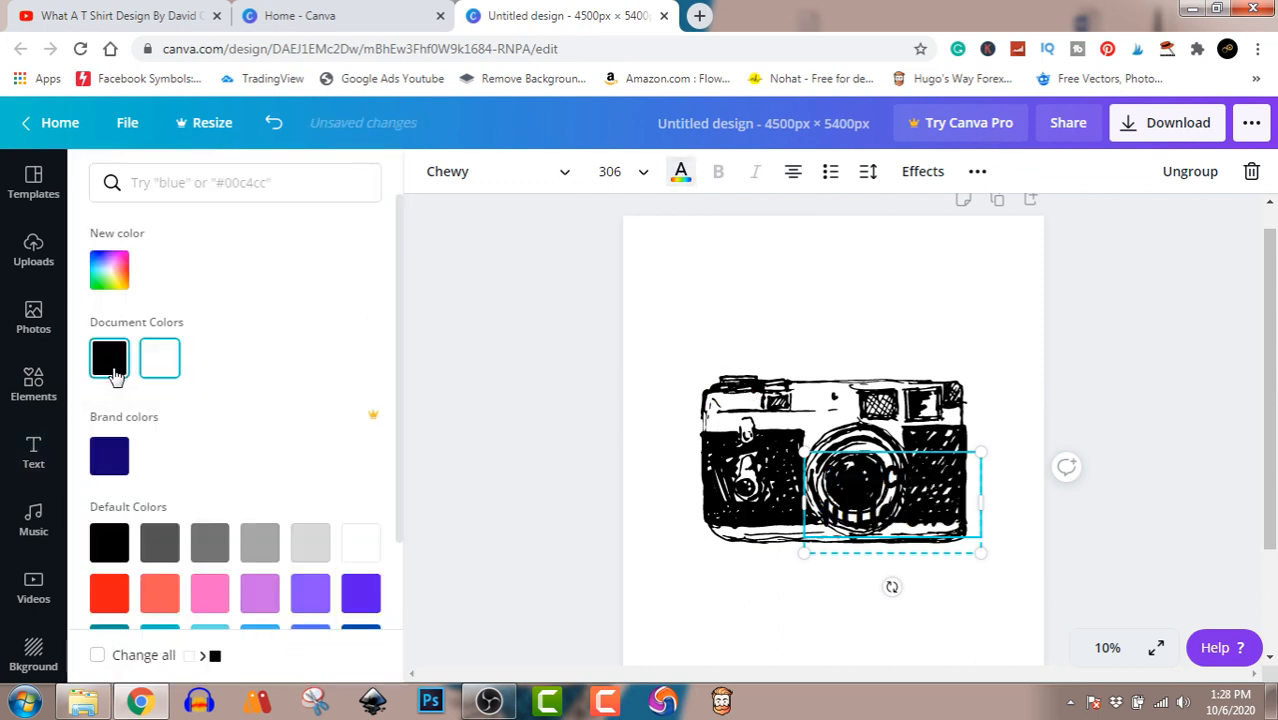
pyautogui.moveTo(843, 332); pyautogui.dragTo(828, 320)
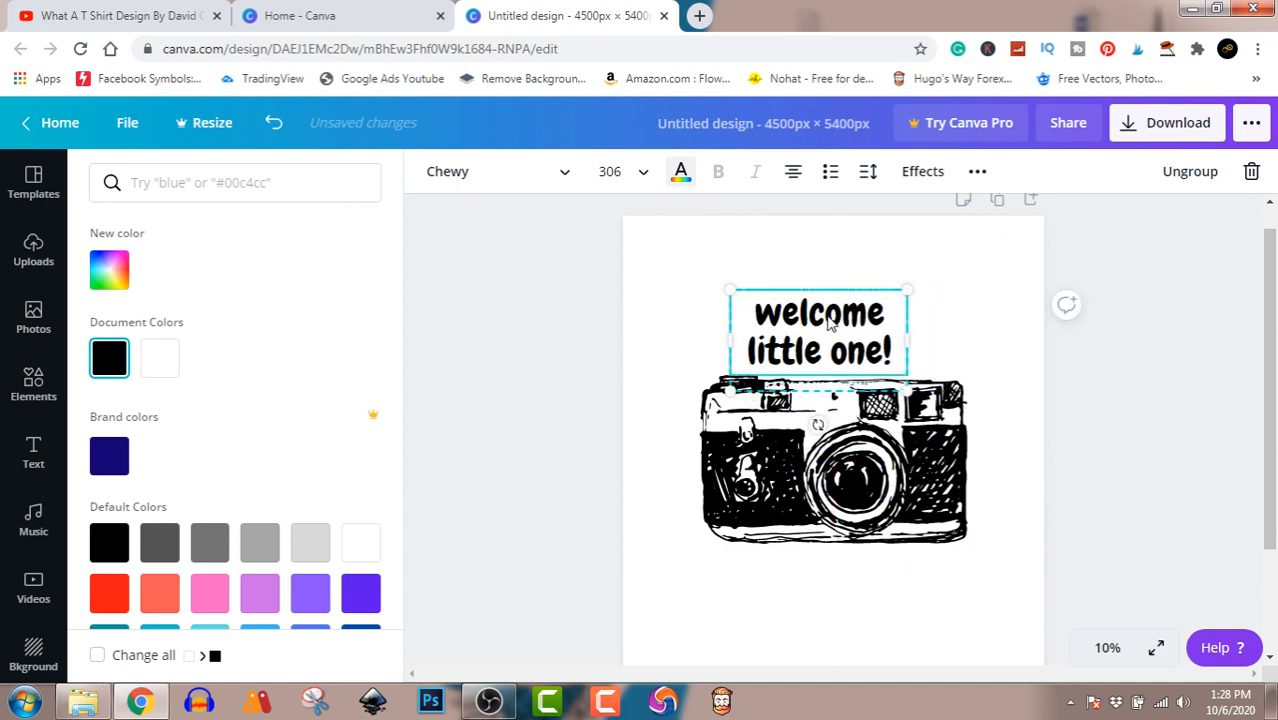
# Ungroup the "welcome little one!" font combination so its text boxes can be edited separately.
pyautogui.doubleClick(829, 318)
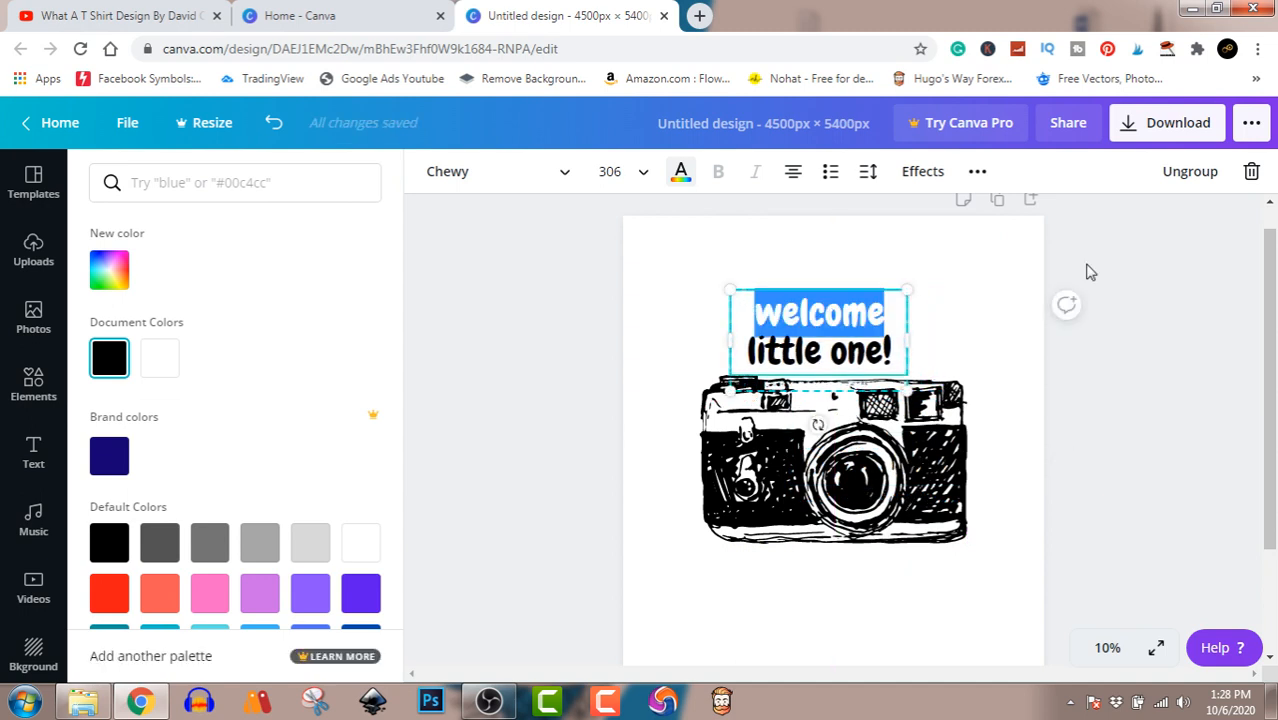
pyautogui.click(1181, 186)
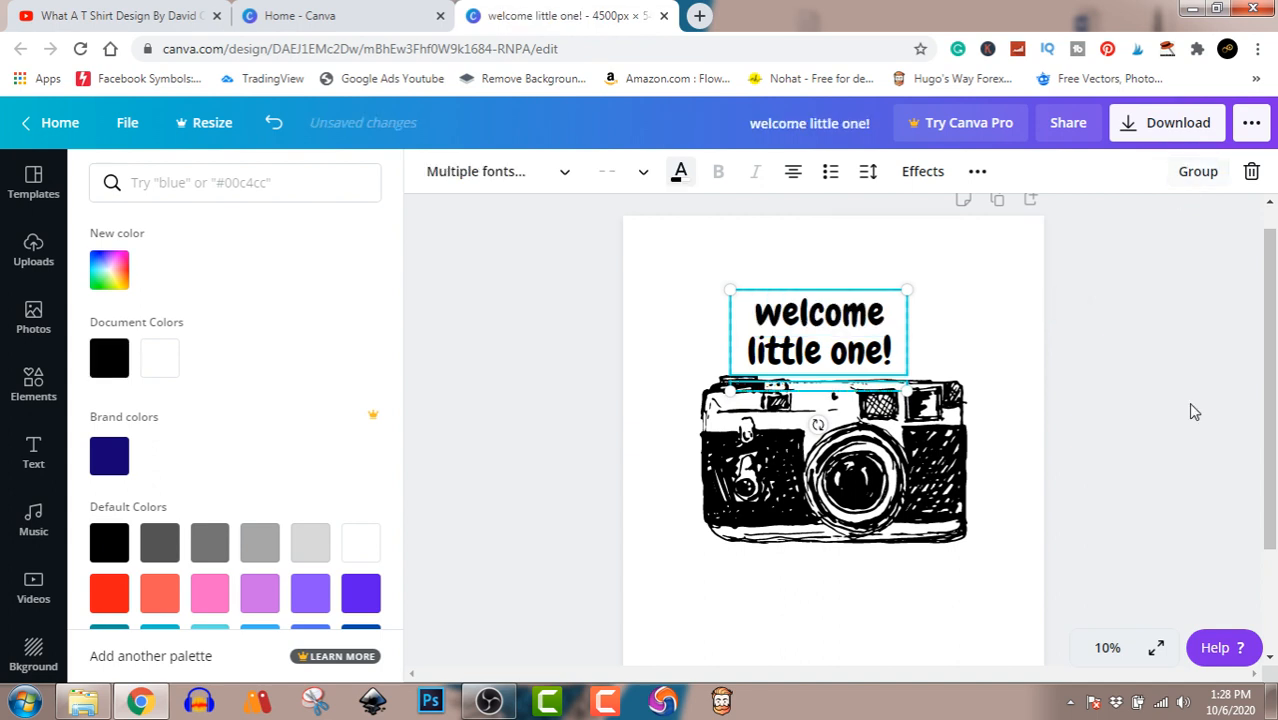
pyautogui.click(1129, 325)
# Replace the "welcome little one!" wording with "I'M".
pyautogui.click(830, 337)
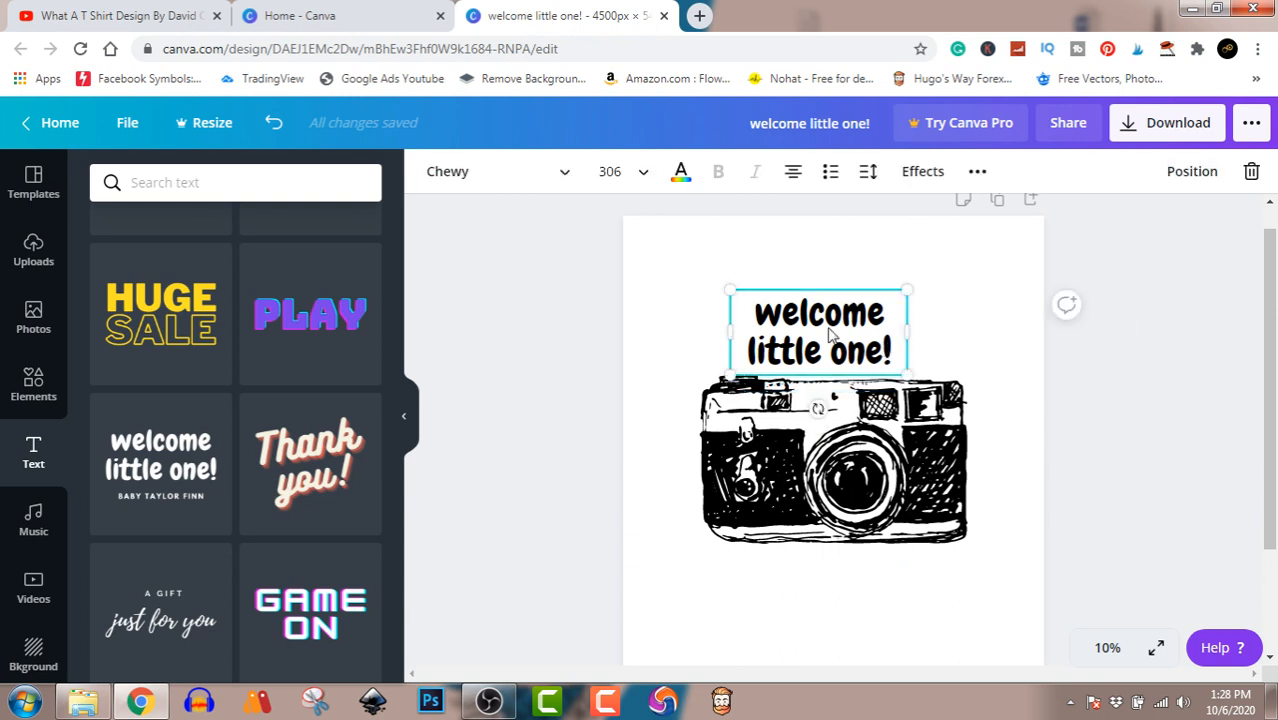
pyautogui.doubleClick(830, 337)
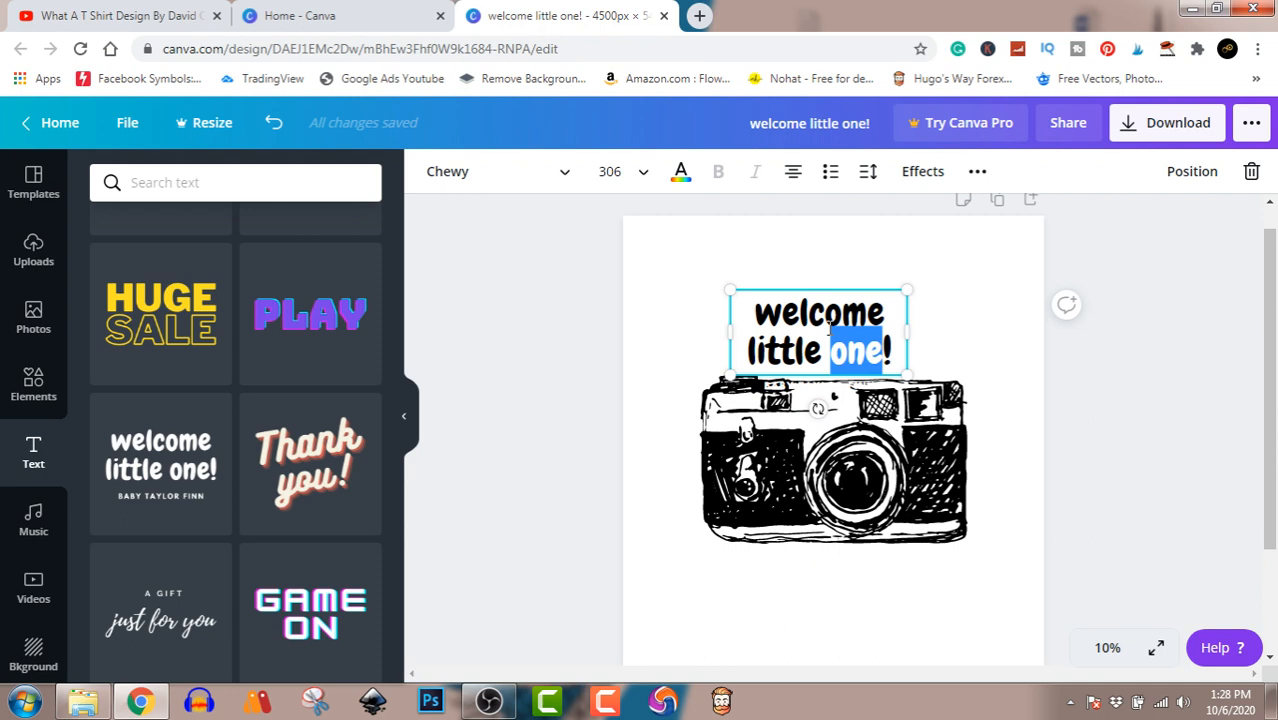
pyautogui.tripleClick(829, 325)
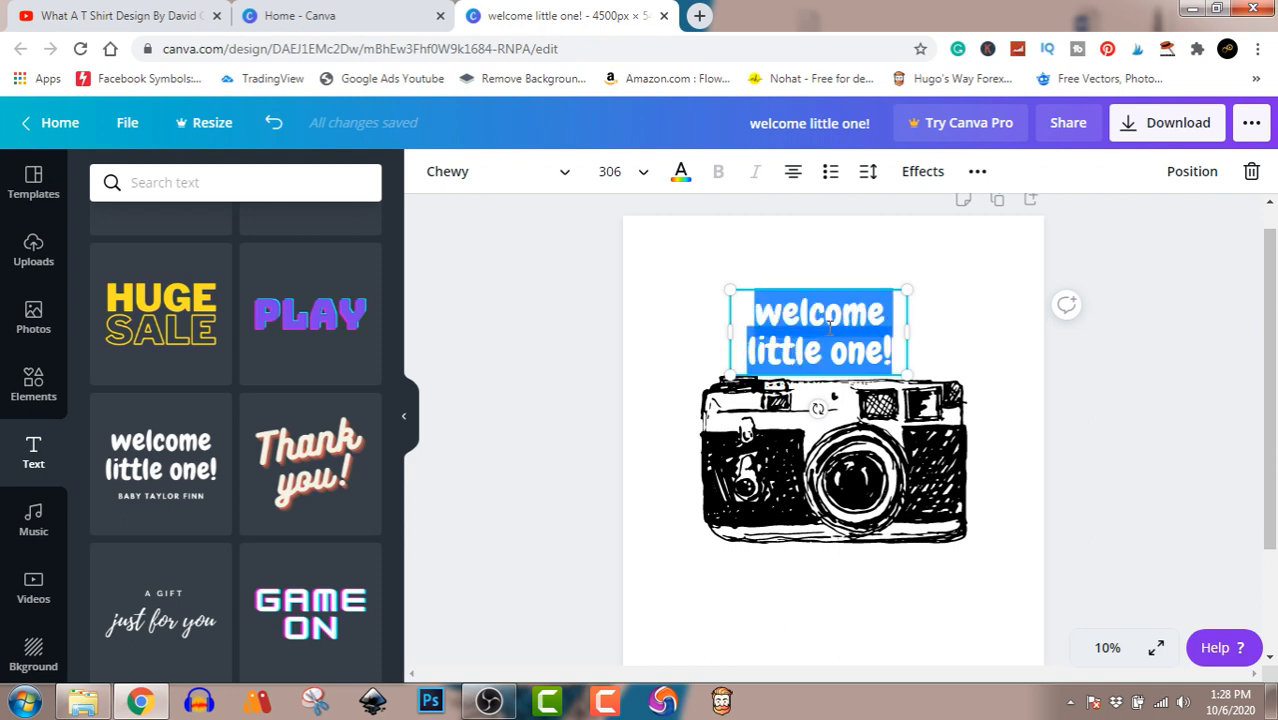
pyautogui.write('i')
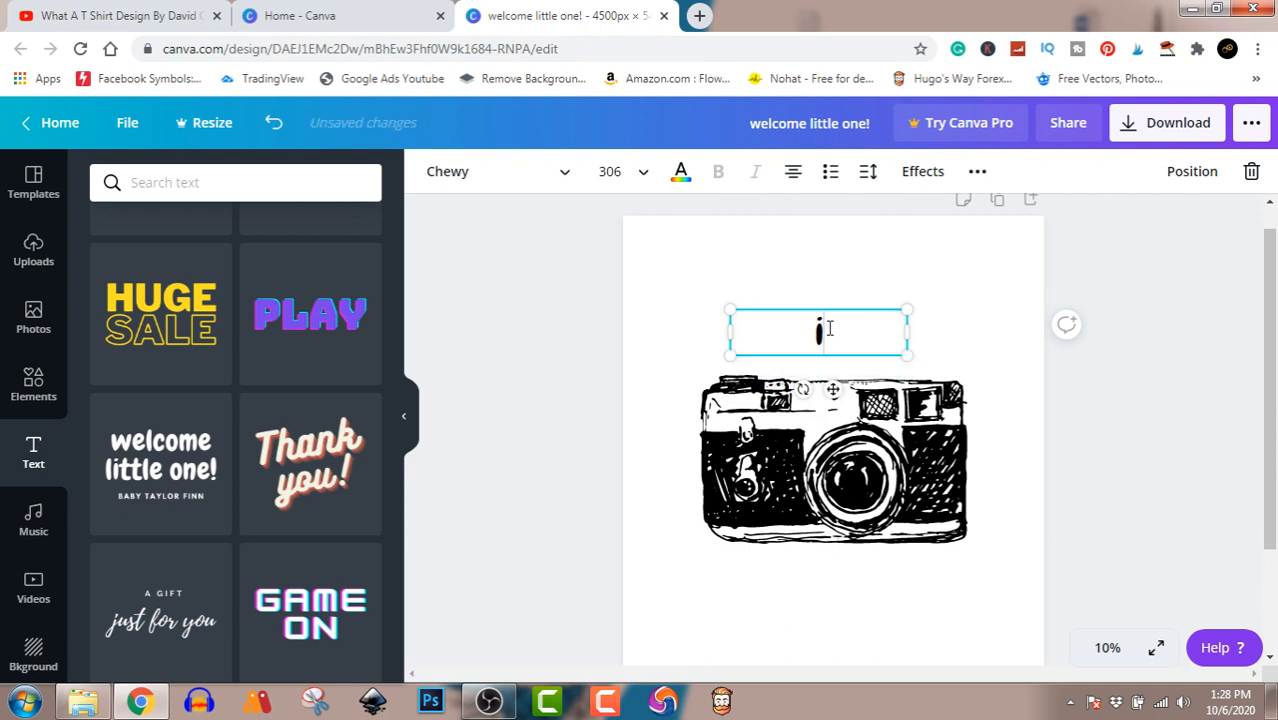
pyautogui.press('BackSpace')
pyautogui.write("I'M")
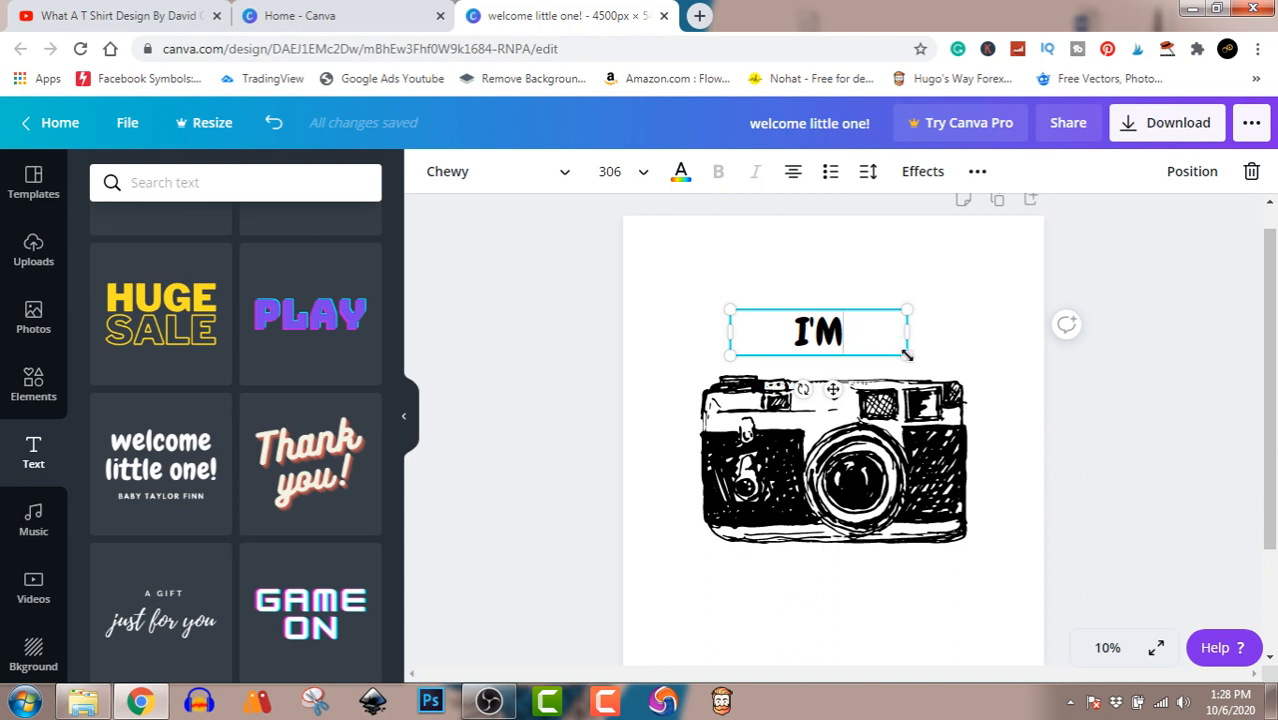
# Narrow the "I'M" text box to fit its word, reduce the font size to 261 and place it above the camera's upper-left corner.
pyautogui.moveTo(907, 353); pyautogui.dragTo(937, 375)
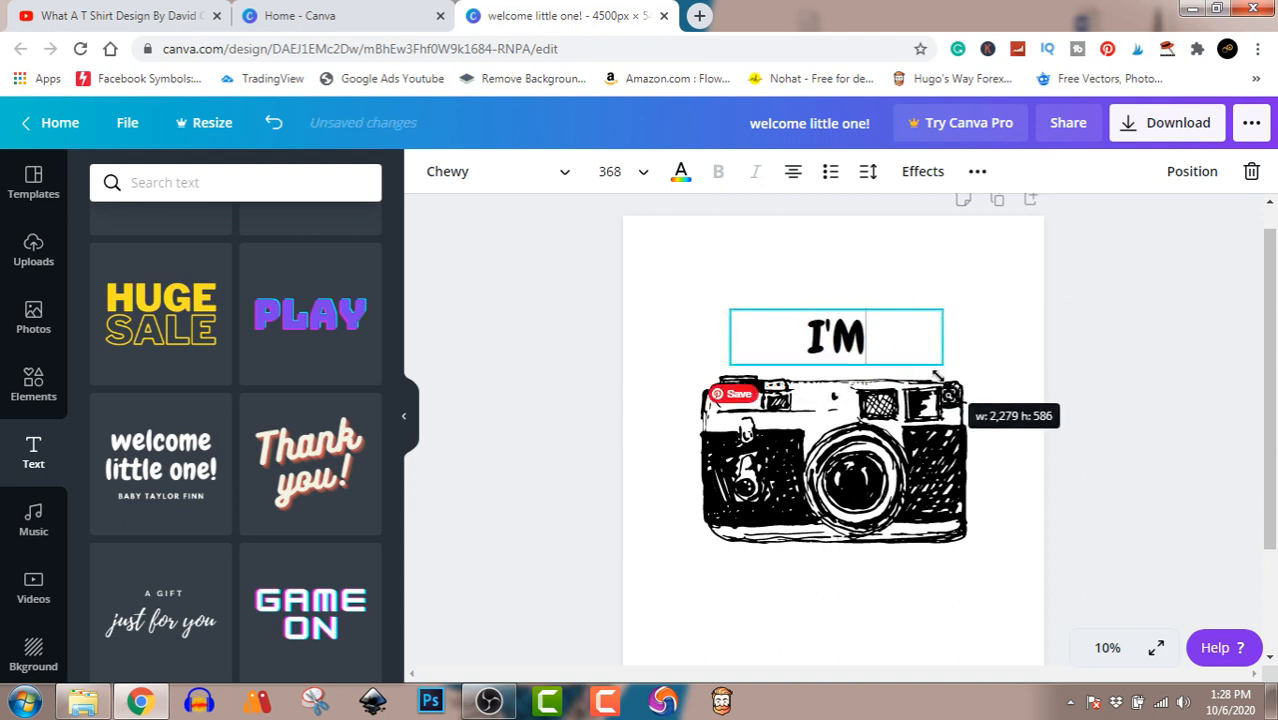
pyautogui.click(1113, 285)
pyautogui.moveTo(829, 347); pyautogui.dragTo(748, 350)
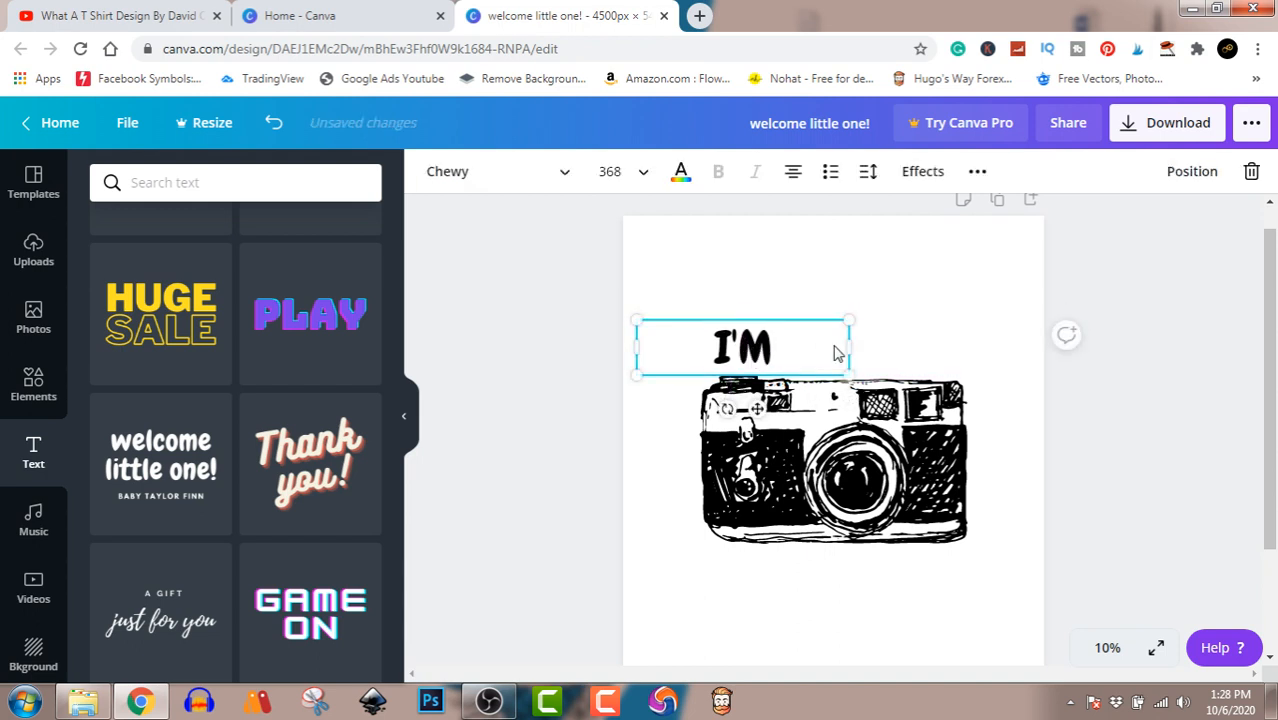
pyautogui.moveTo(847, 347); pyautogui.dragTo(745, 350)
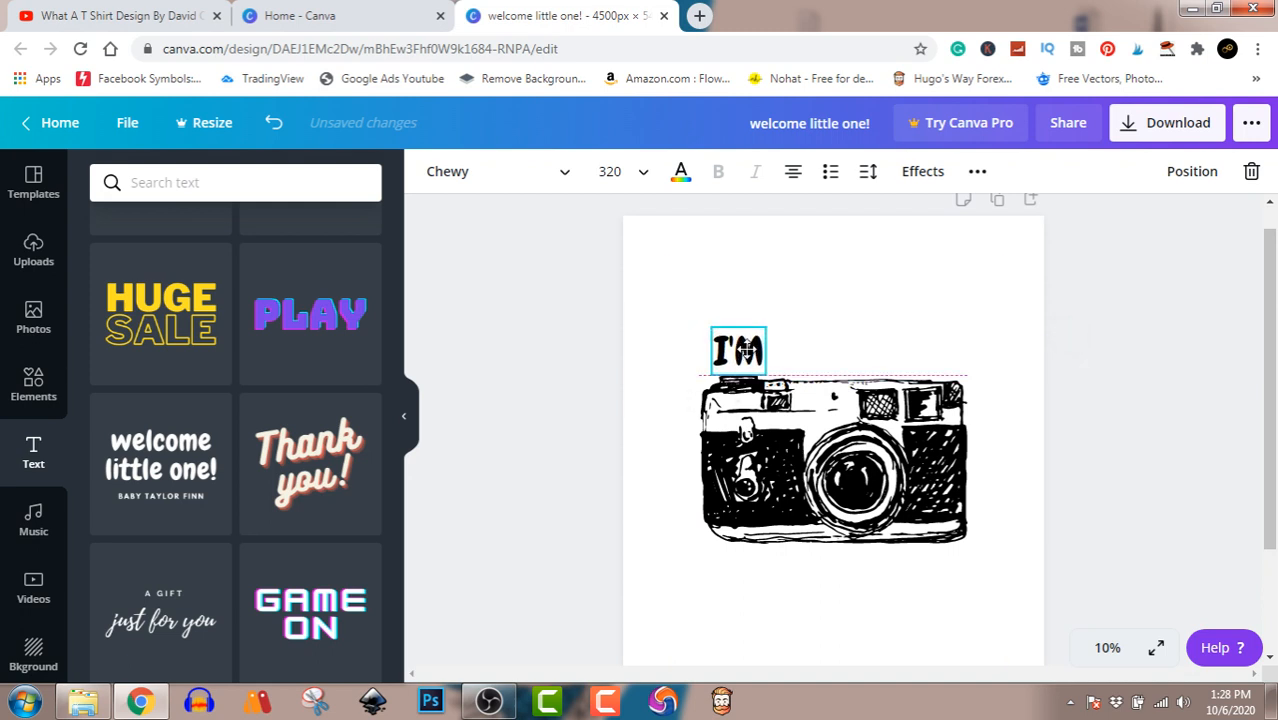
pyautogui.moveTo(745, 352)
pyautogui.mouseDown()
pyautogui.moveTo(766, 375)
pyautogui.moveTo(752, 358)
pyautogui.mouseUp()
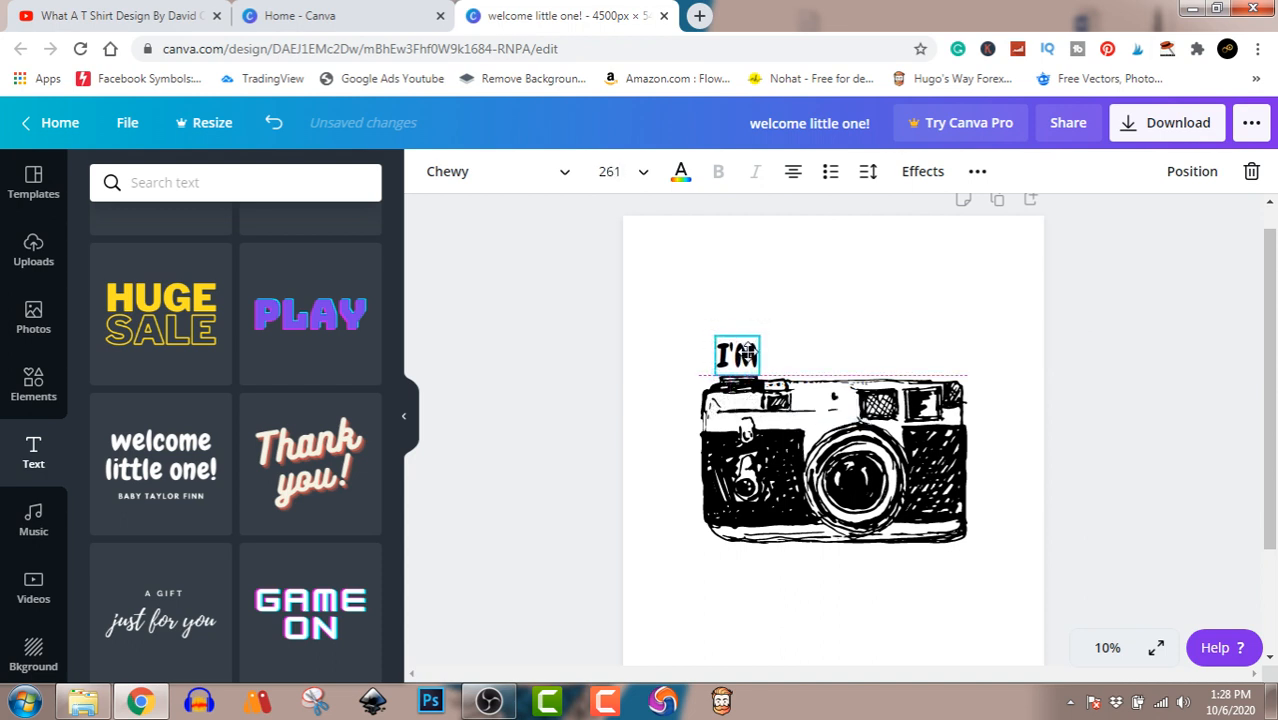
pyautogui.click(1138, 332)
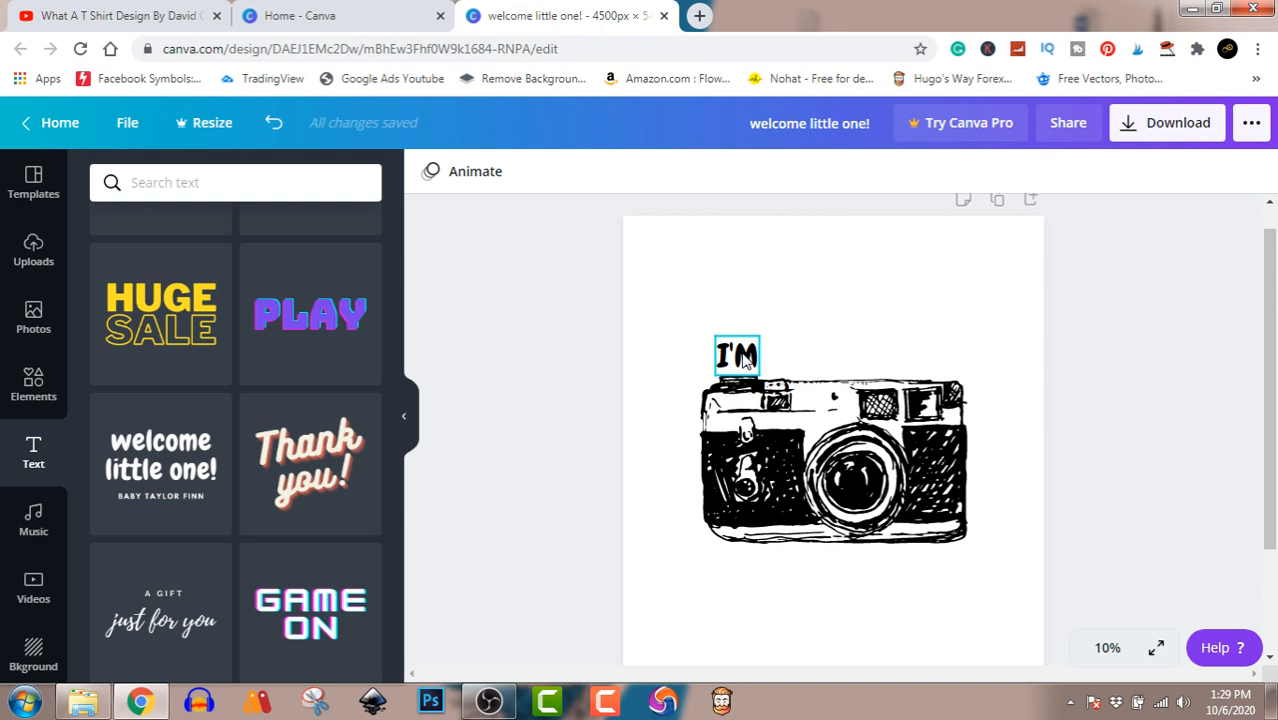
# Duplicate the "I'M" text, place the copy above the middle of the camera and change its wording to "A".
pyautogui.moveTo(743, 362); pyautogui.dragTo(845, 333)
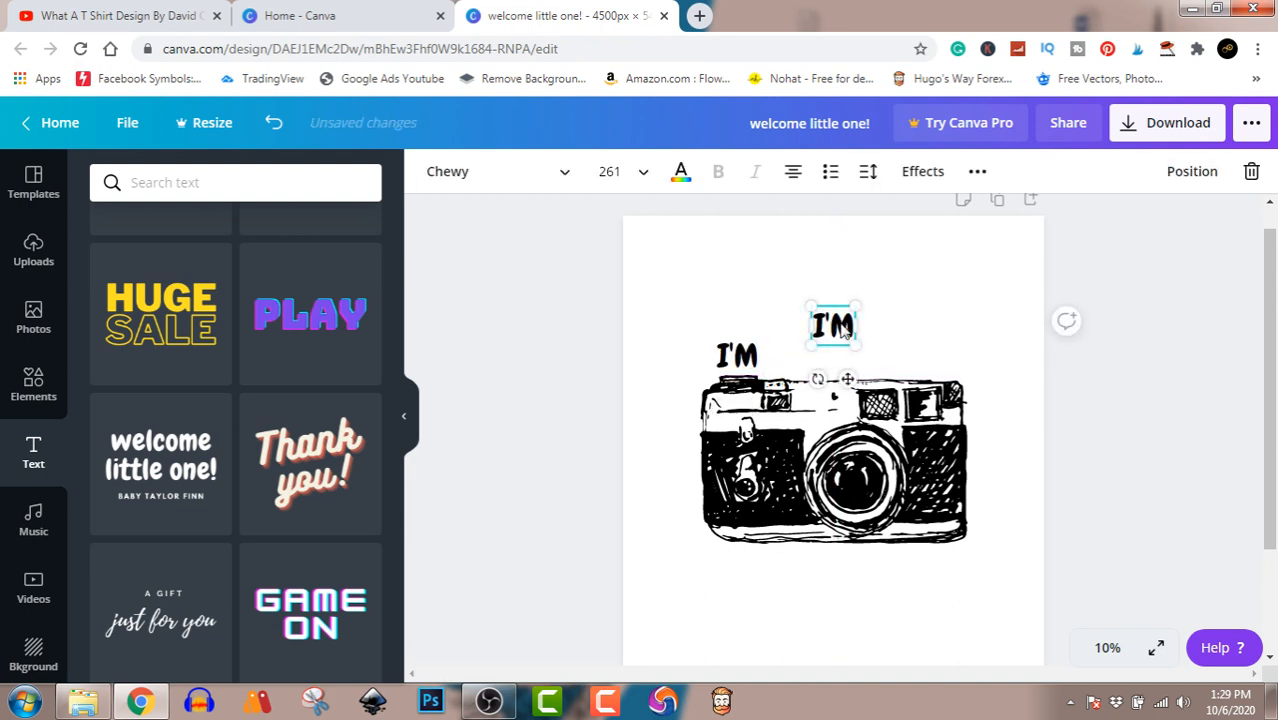
pyautogui.doubleClick(843, 330)
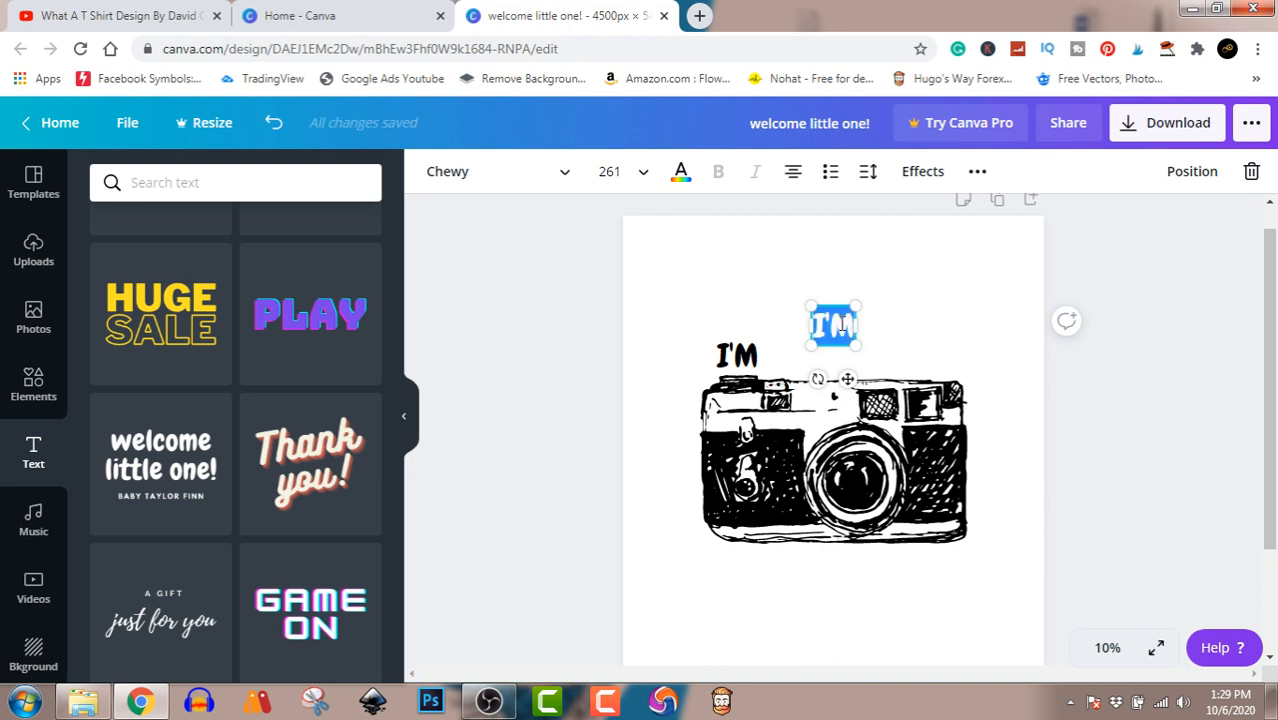
pyautogui.write('A')
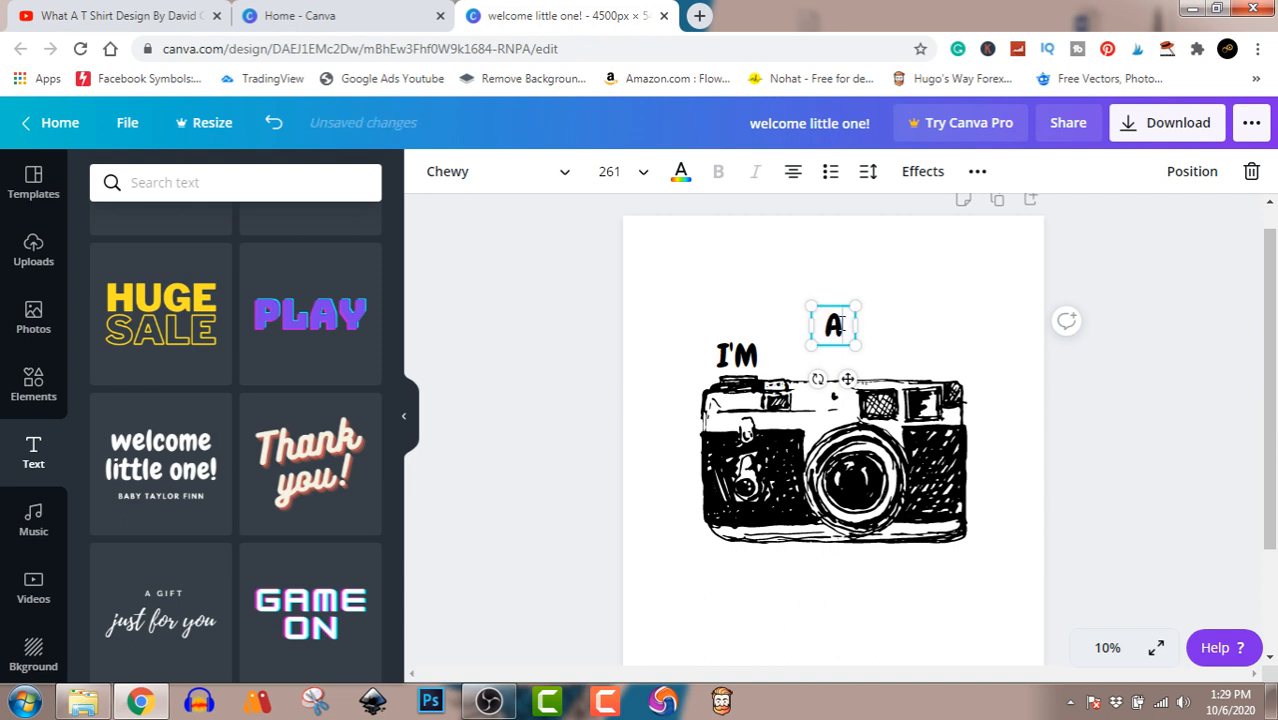
# Complete the "A" text as "ABOUT", widen its box to fit one line and enlarge the font size to 540.
pyautogui.write('BOUT')
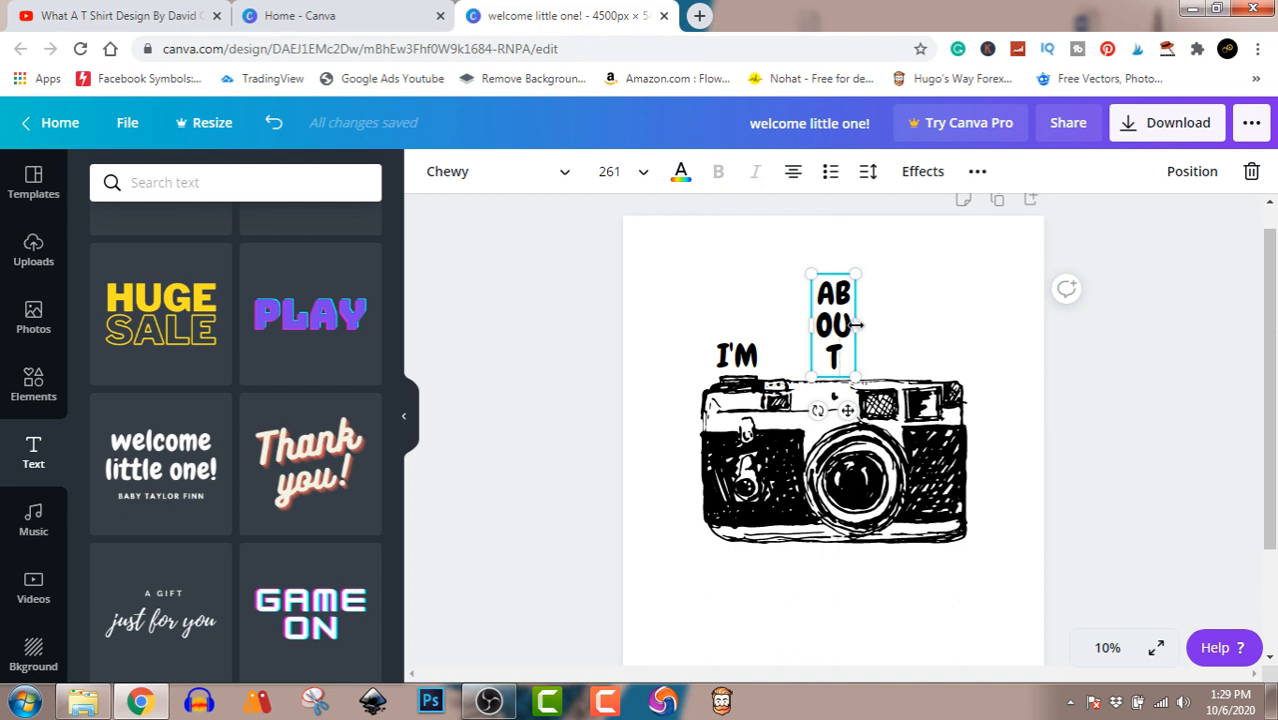
pyautogui.moveTo(856, 325); pyautogui.dragTo(919, 324)
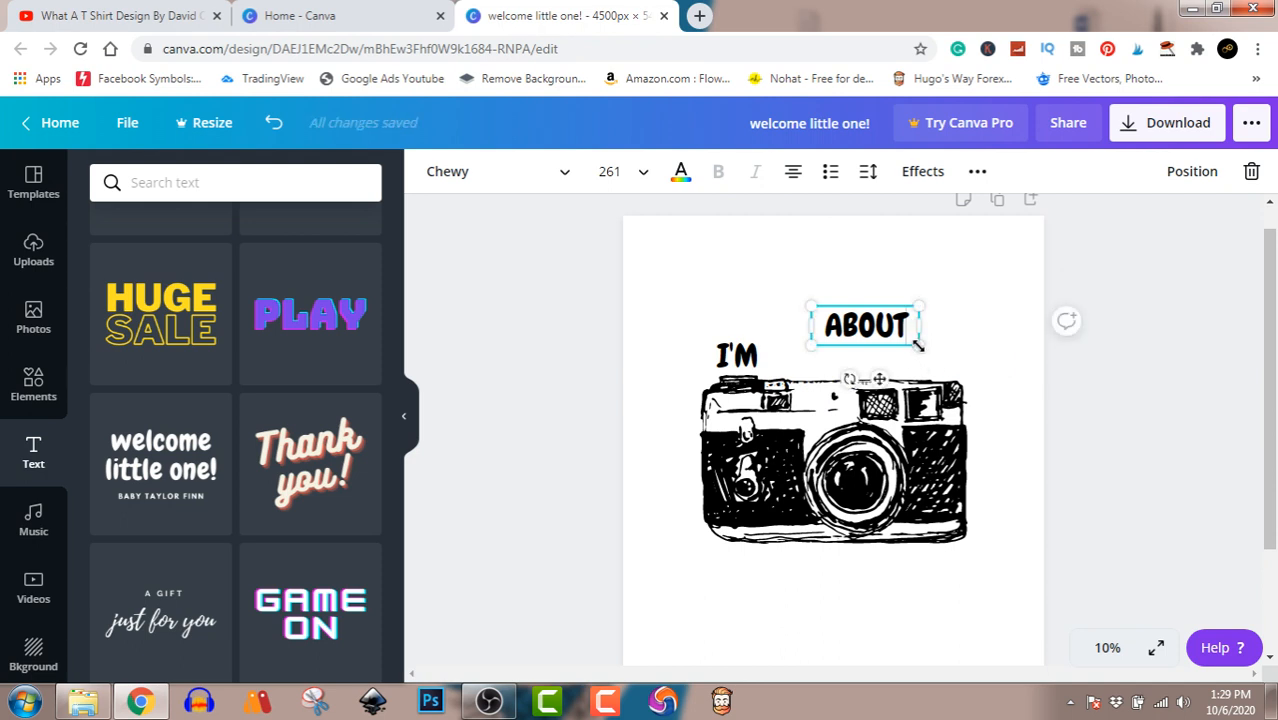
pyautogui.moveTo(918, 345); pyautogui.dragTo(1022, 424)
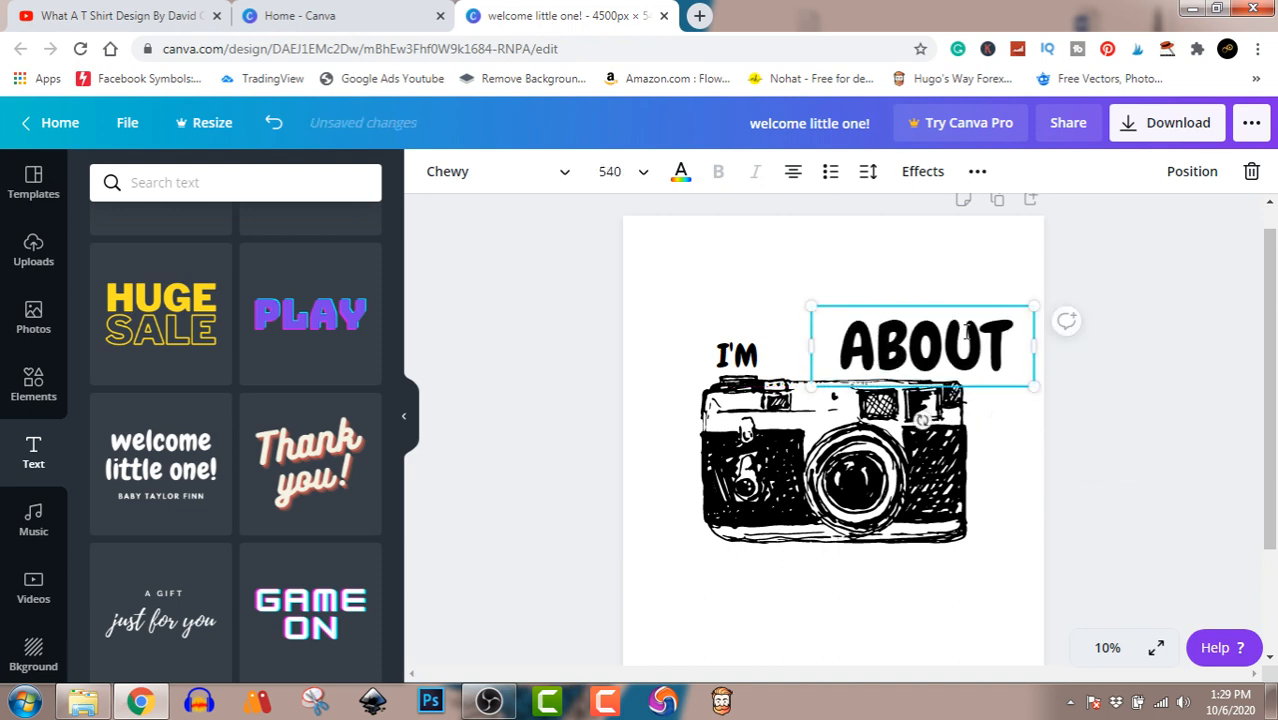
pyautogui.click(1143, 422)
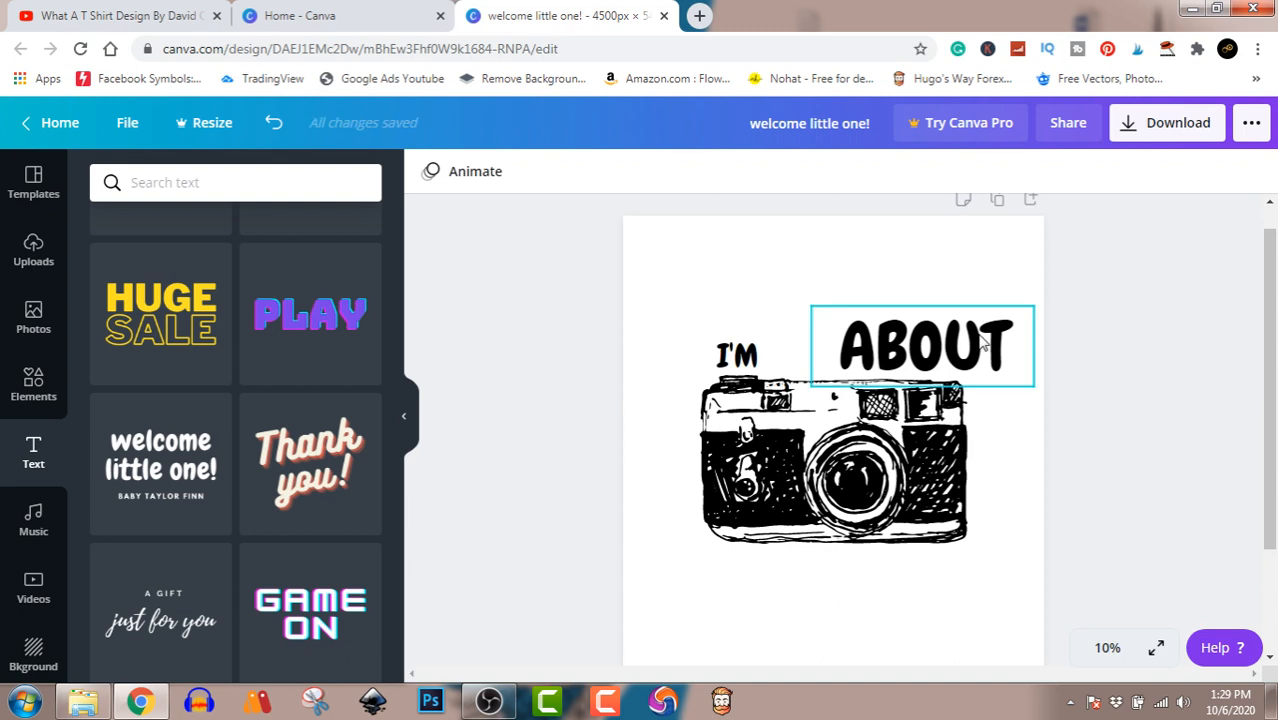
# Enlarge "ABOUT" to font size 622 and place it beside "I'M", just above the camera's upper edge.
pyautogui.moveTo(977, 336); pyautogui.dragTo(912, 340)
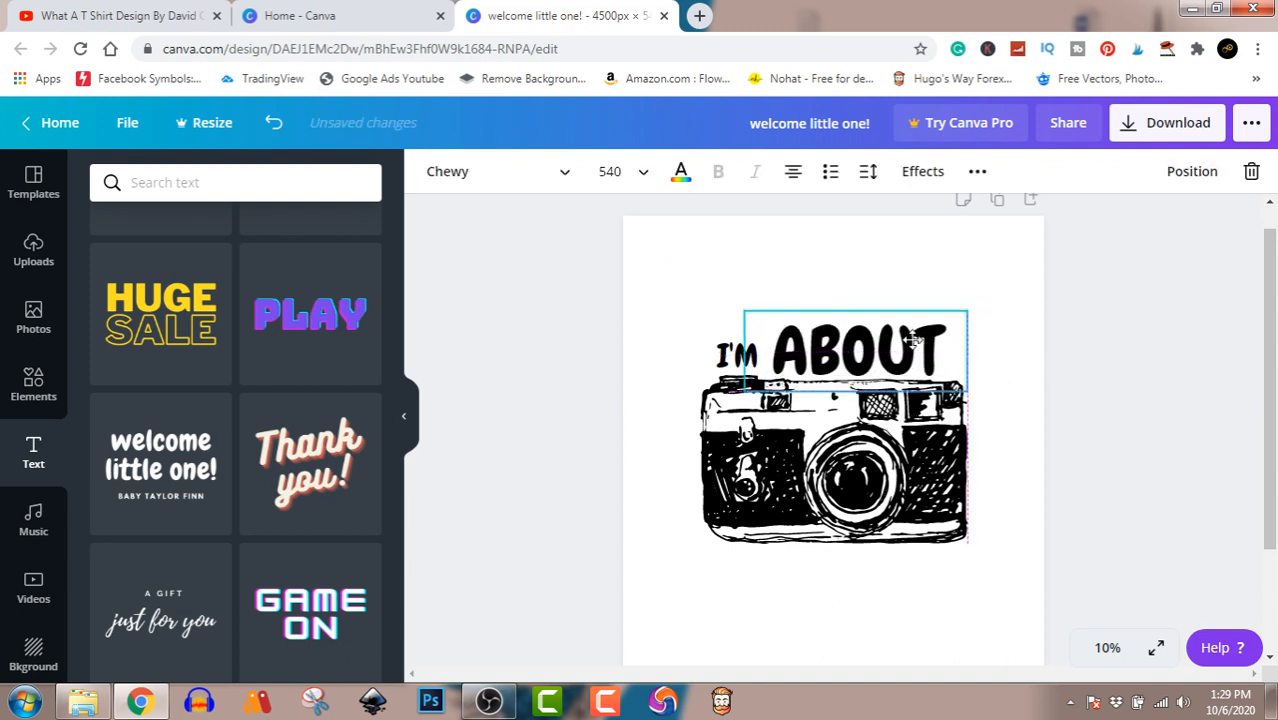
pyautogui.moveTo(912, 340); pyautogui.dragTo(912, 340)
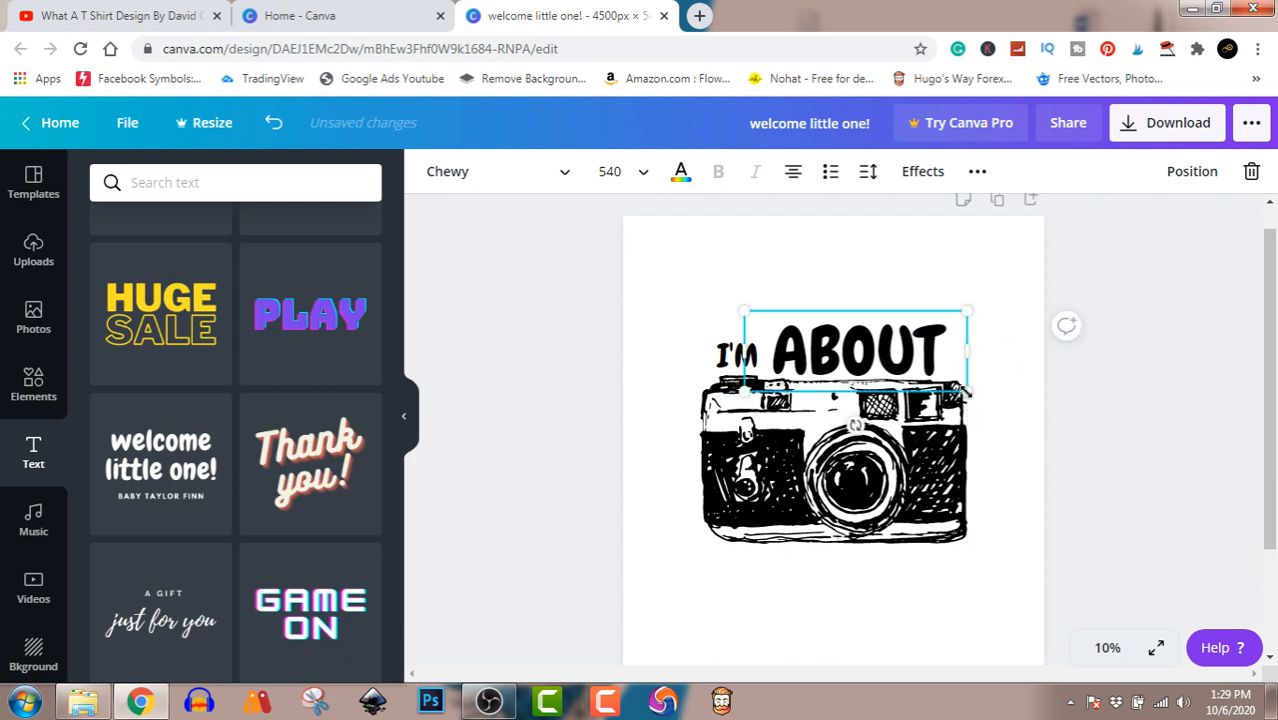
pyautogui.moveTo(966, 390); pyautogui.dragTo(978, 398)
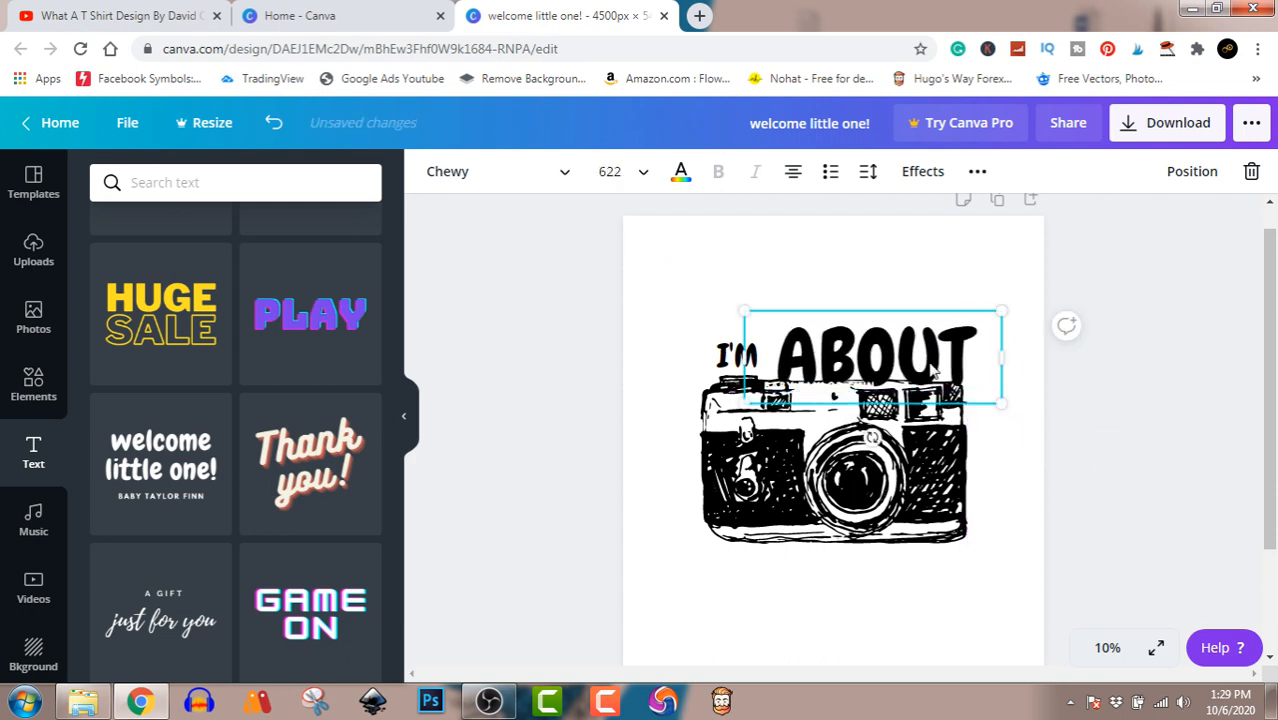
pyautogui.moveTo(926, 356); pyautogui.dragTo(913, 345)
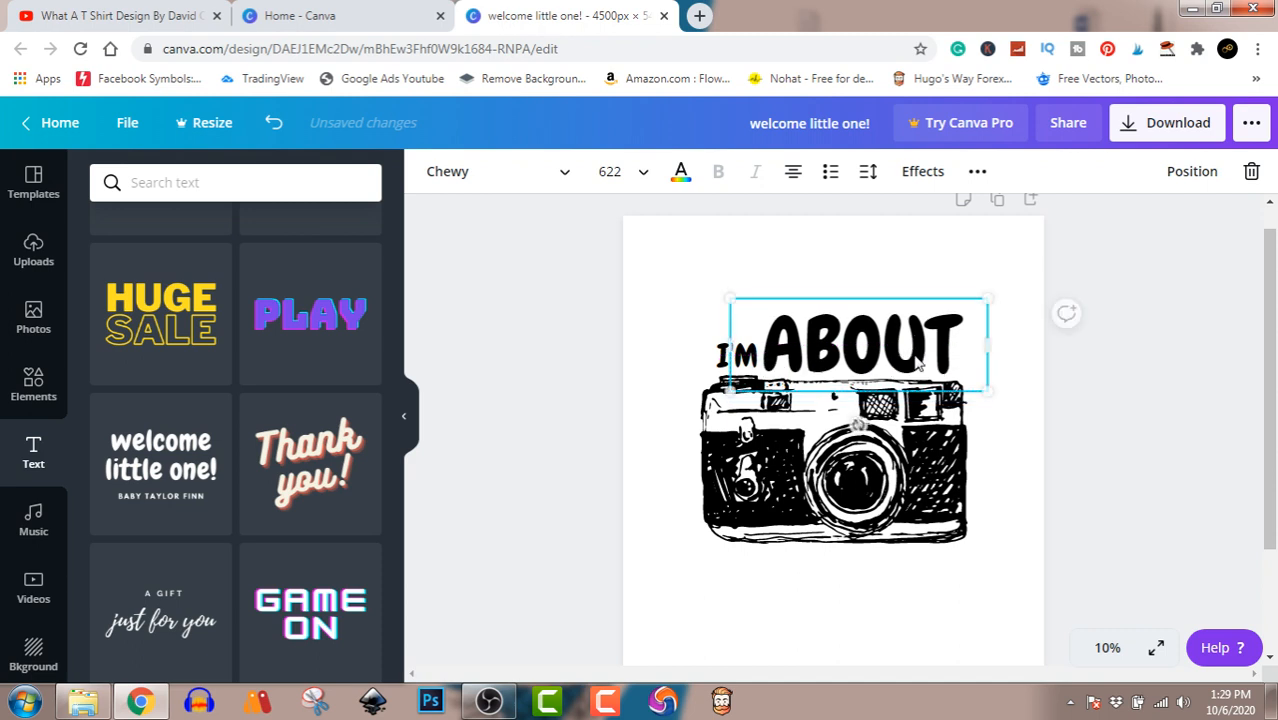
pyautogui.click(1130, 408)
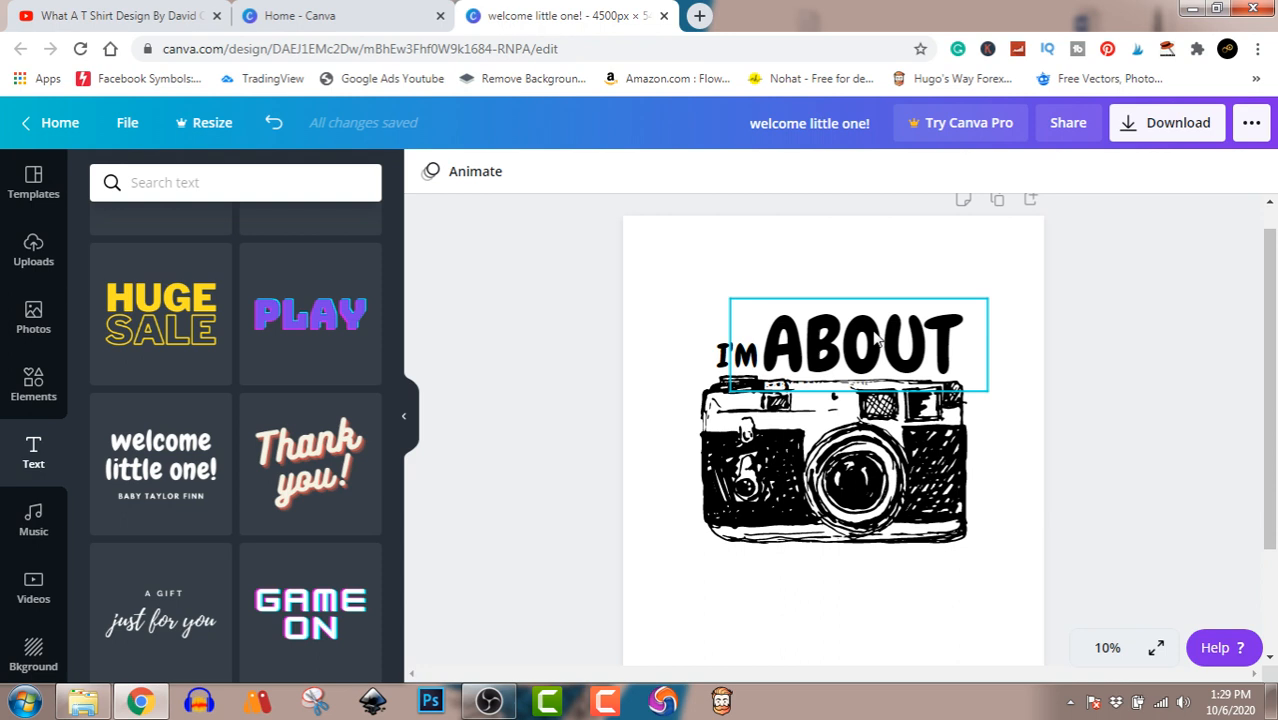
pyautogui.moveTo(878, 341)
pyautogui.mouseDown()
pyautogui.moveTo(872, 430)
pyautogui.moveTo(865, 340)
pyautogui.moveTo(878, 343)
pyautogui.mouseUp()
pyautogui.press('Up')
pyautogui.press('Up')
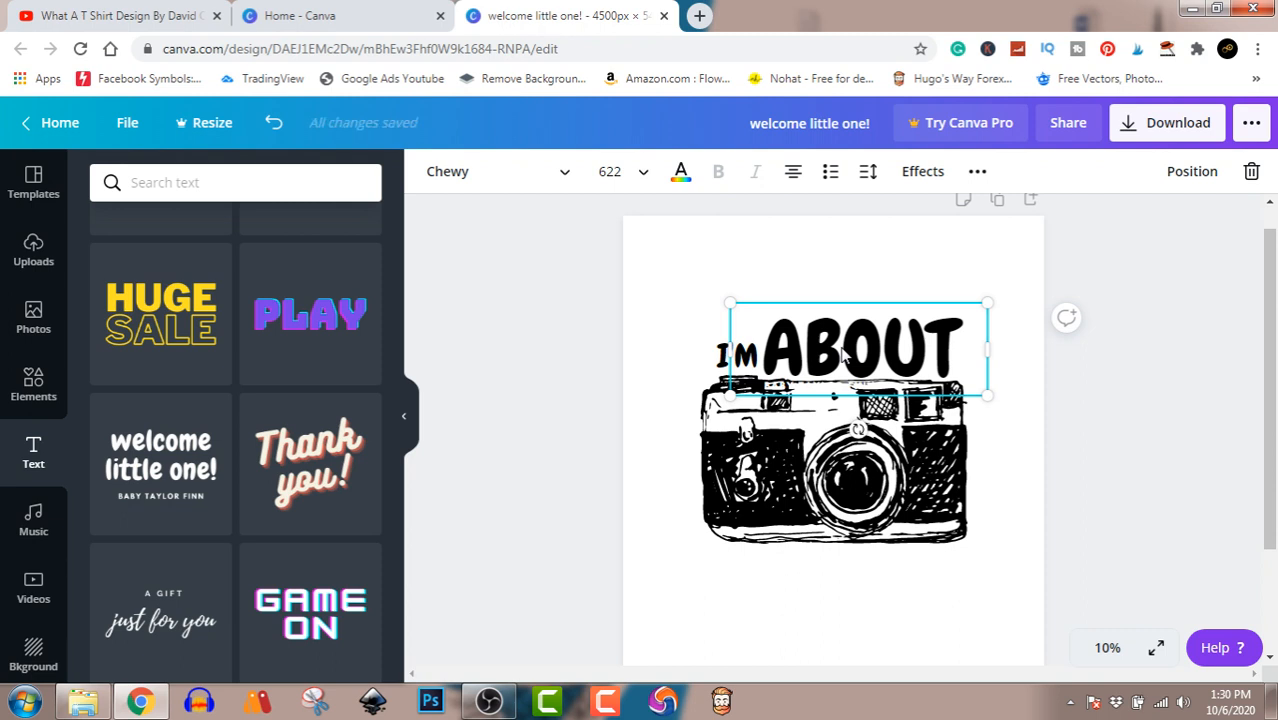
# Duplicate the "ABOUT" text below the camera and change the copy's wording to "TO SNAP!".
pyautogui.moveTo(843, 352); pyautogui.dragTo(837, 577)
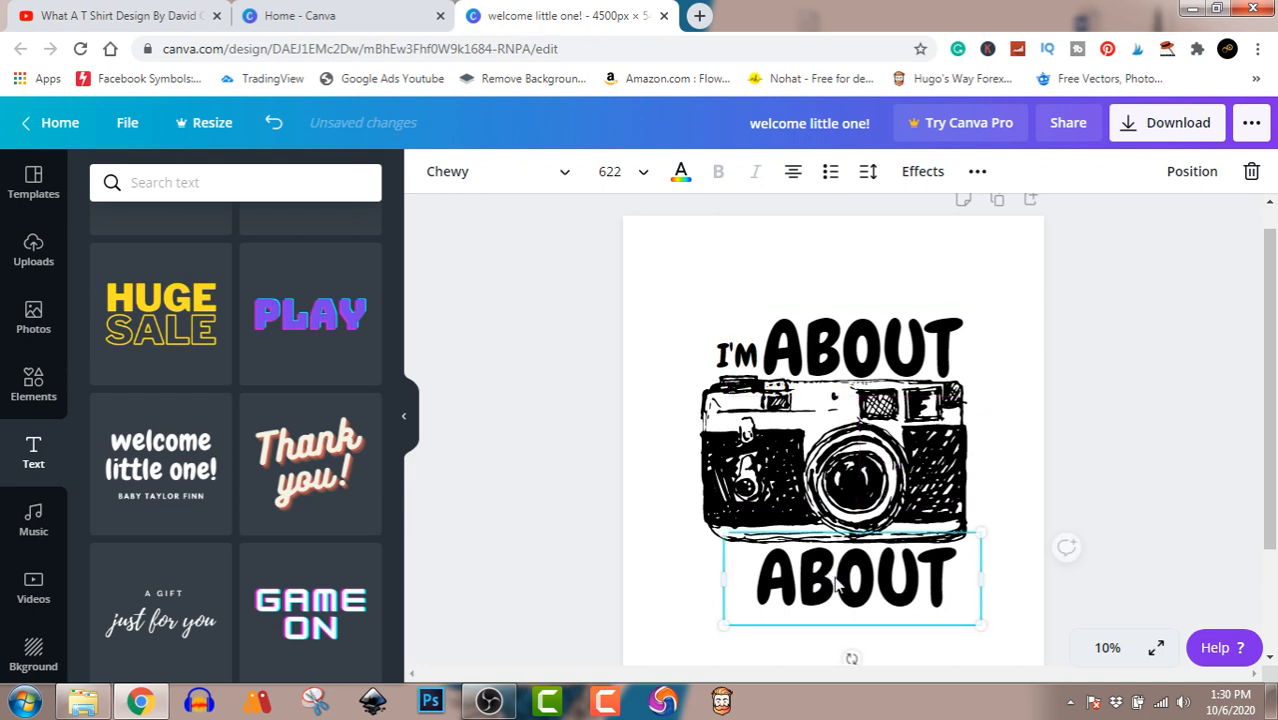
pyautogui.doubleClick(838, 577)
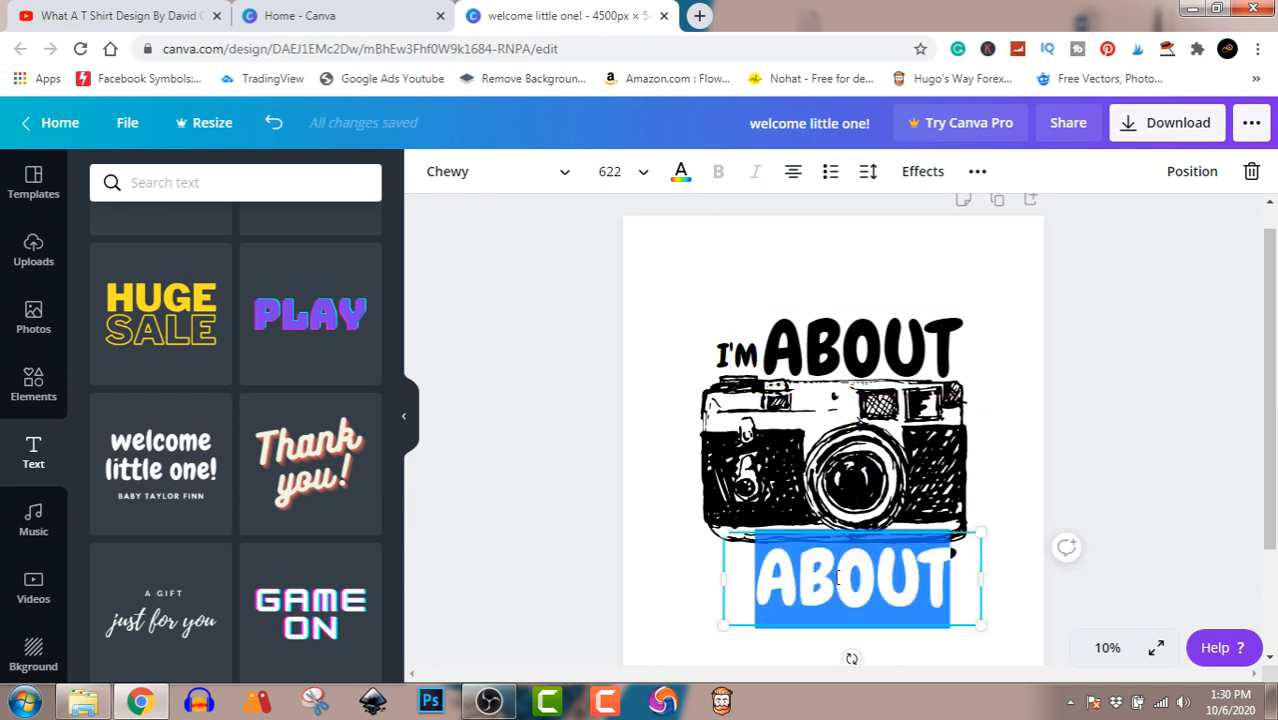
pyautogui.write('TO')
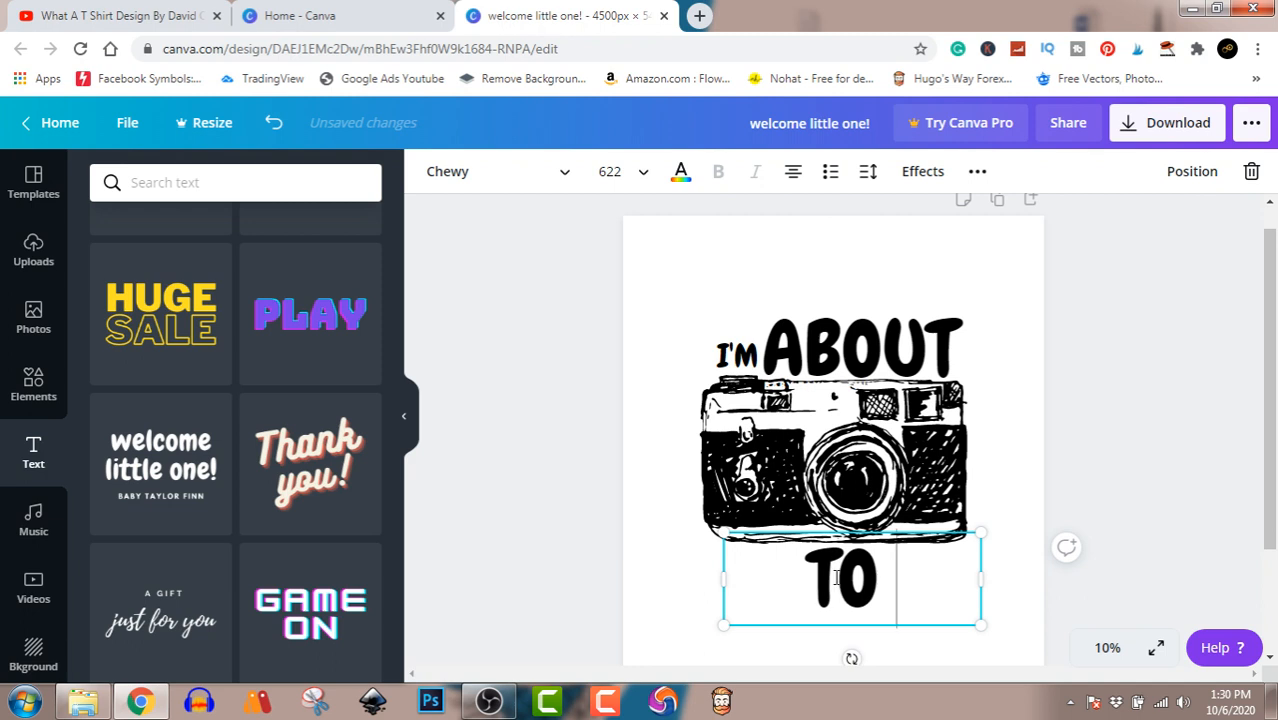
pyautogui.write(' SNAP')
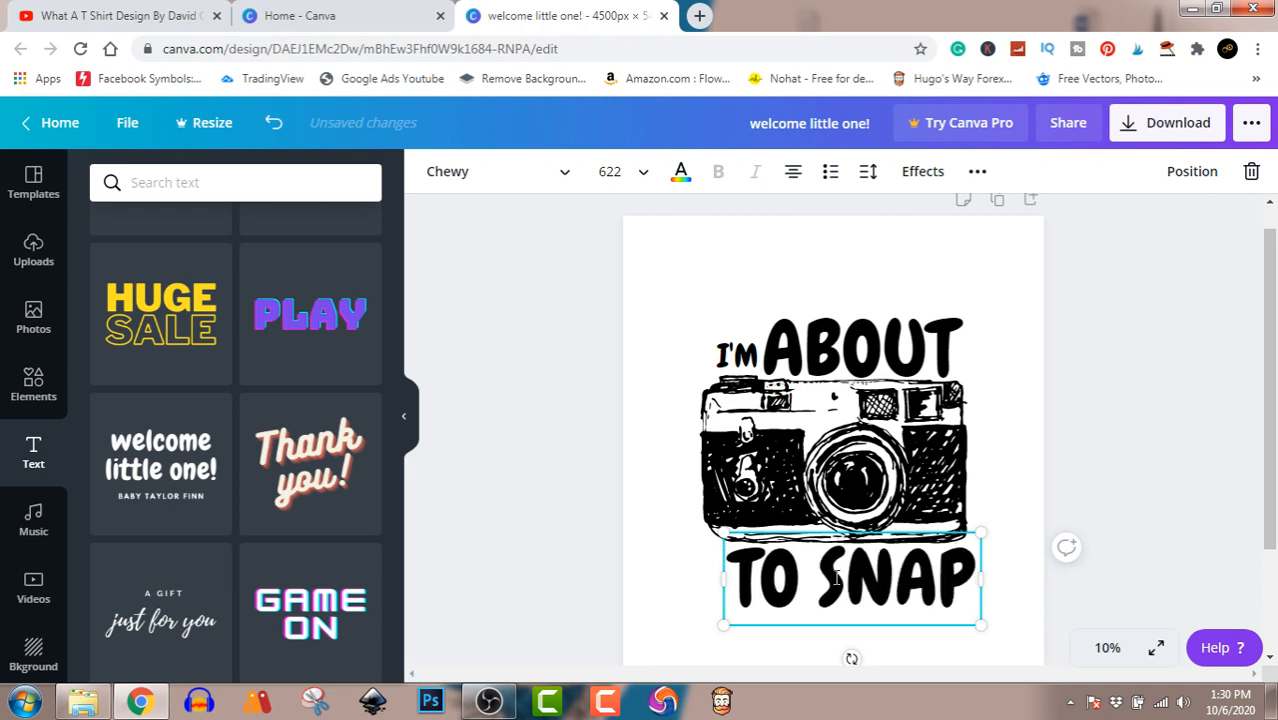
pyautogui.write('!')
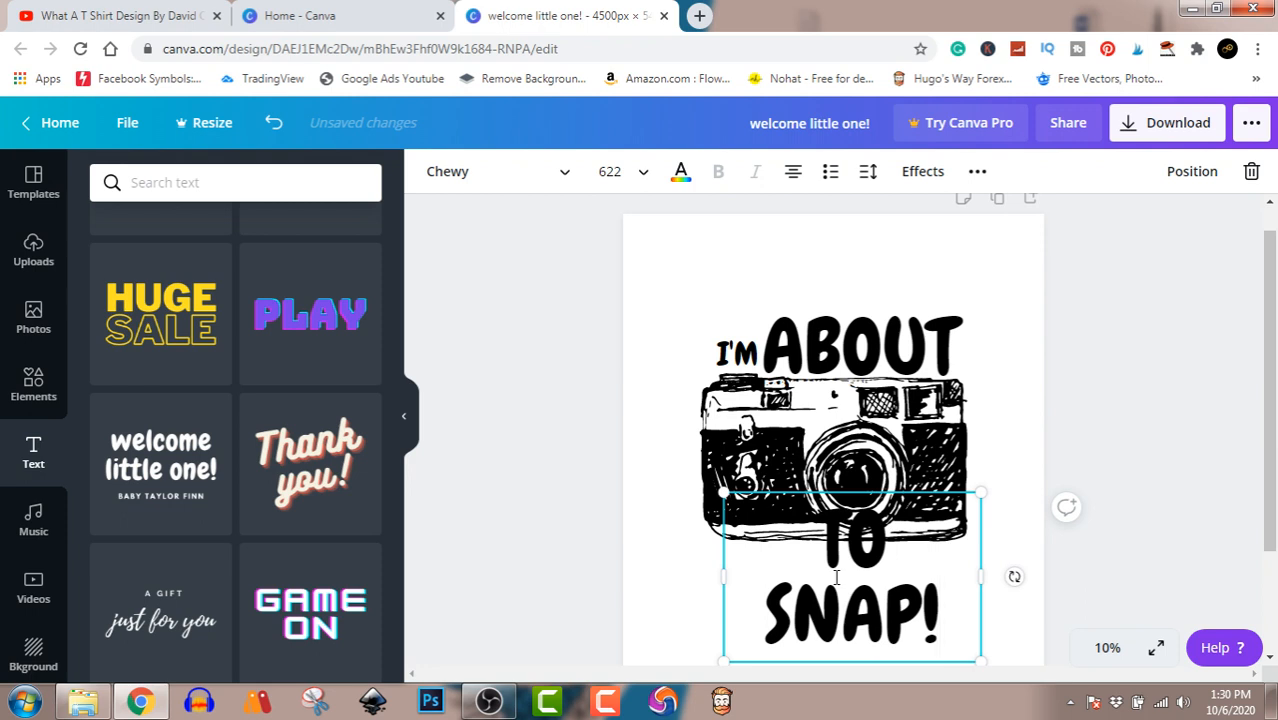
# Widen the "TO SNAP!" text box to about 3,183 px so it fits one line, and shift it under the camera.
pyautogui.moveTo(981, 576); pyautogui.dragTo(1021, 574)
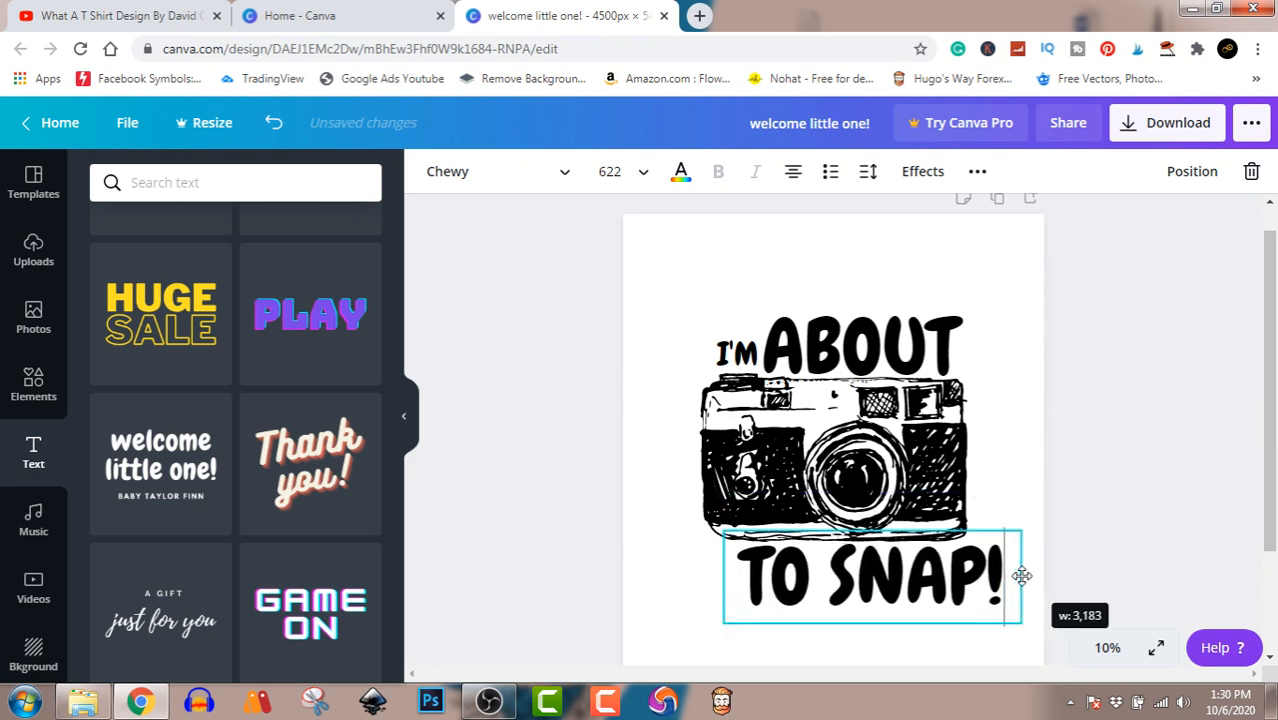
pyautogui.click(1174, 432)
pyautogui.moveTo(969, 560); pyautogui.dragTo(929, 565)
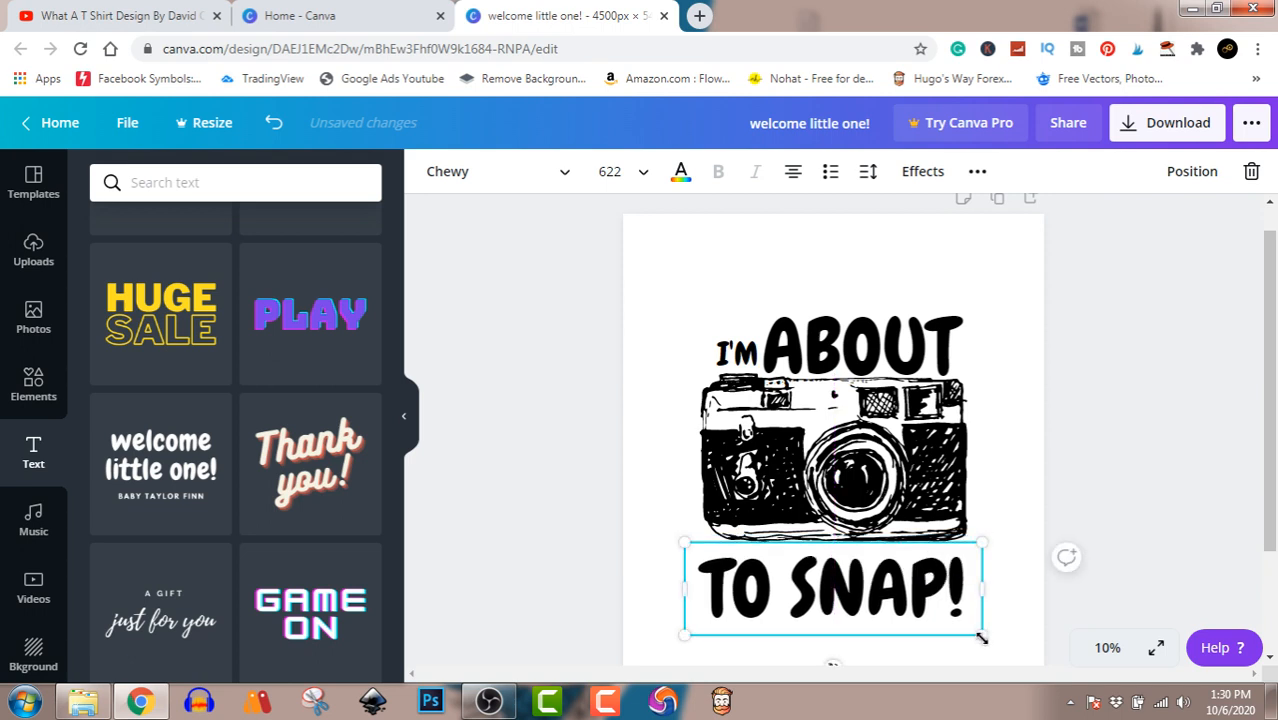
# Resize "TO SNAP!" to font size 597 to match the camera's width and position it directly beneath the camera.
pyautogui.moveTo(983, 634); pyautogui.dragTo(932, 600)
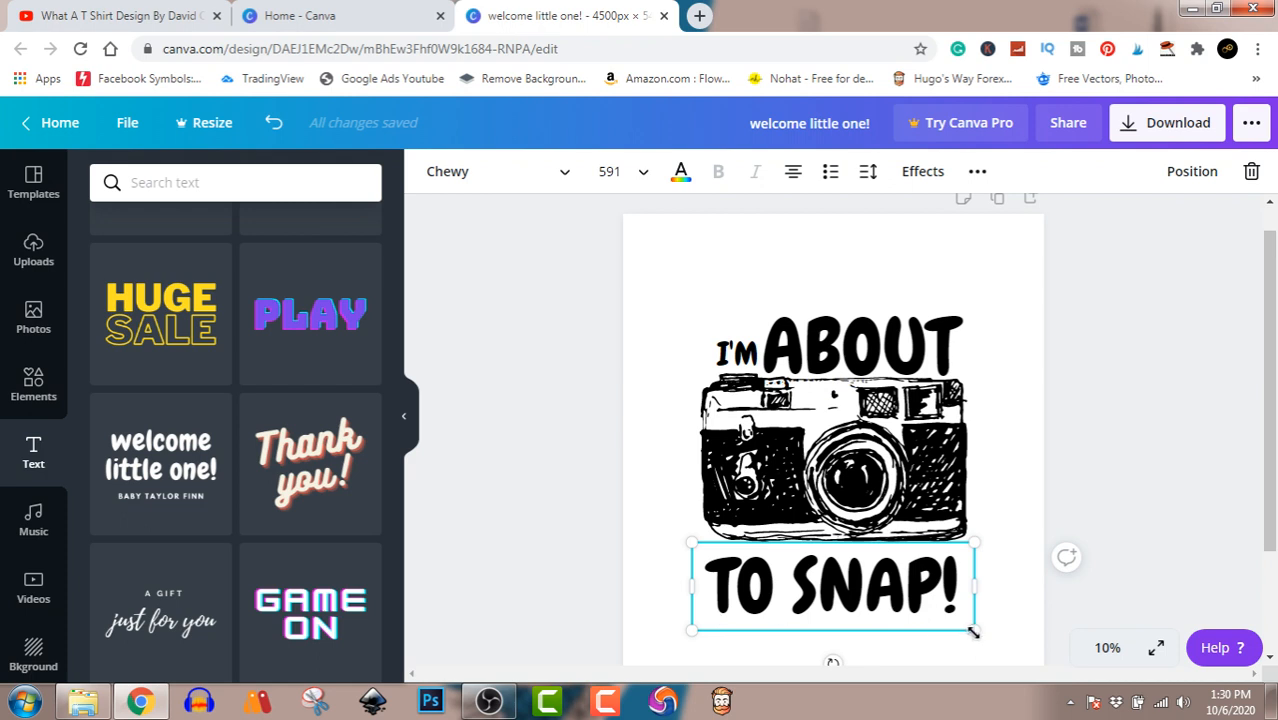
pyautogui.moveTo(969, 631); pyautogui.dragTo(960, 620)
pyautogui.moveTo(898, 582); pyautogui.dragTo(902, 578)
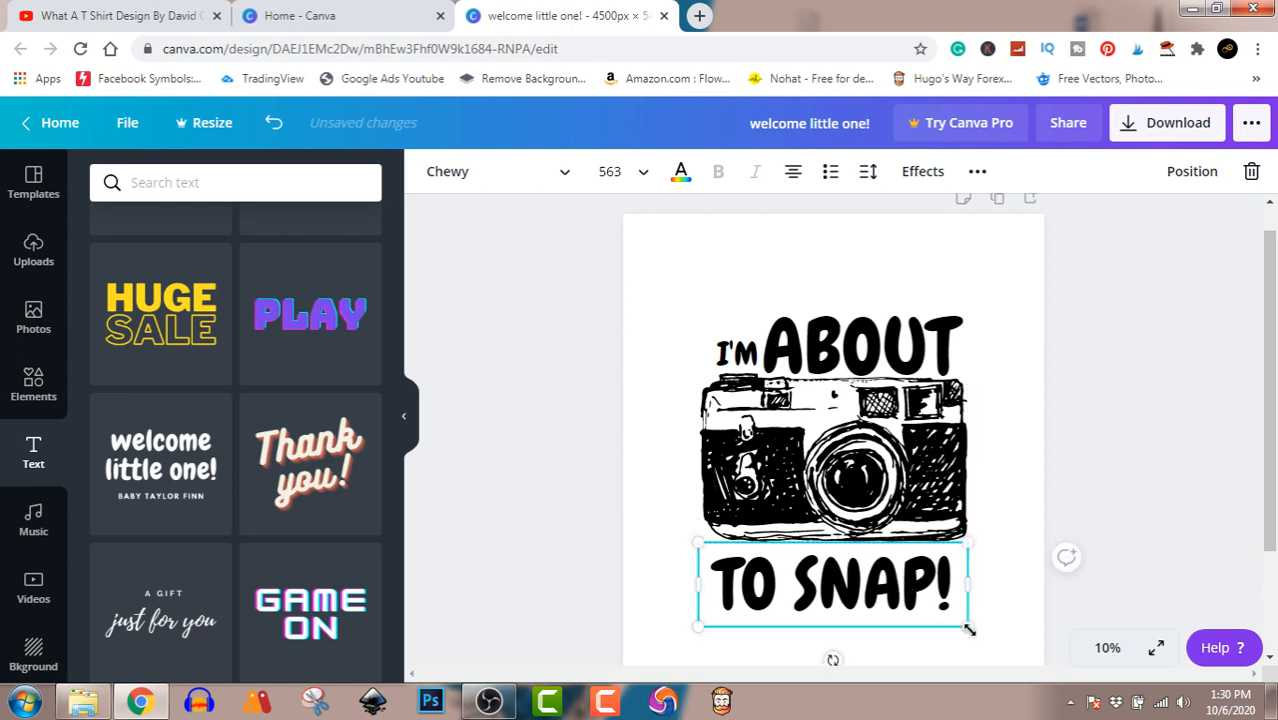
pyautogui.moveTo(965, 623); pyautogui.dragTo(958, 617)
pyautogui.moveTo(903, 582); pyautogui.dragTo(903, 577)
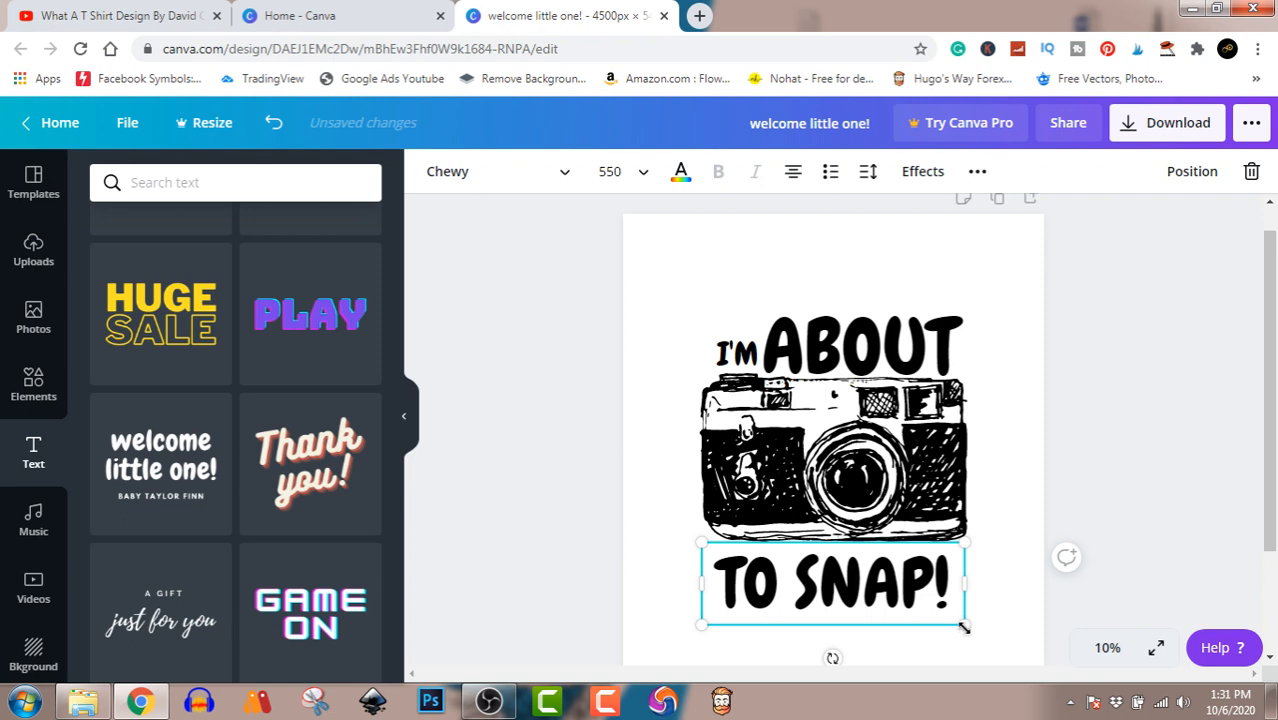
pyautogui.moveTo(963, 626); pyautogui.dragTo(982, 637)
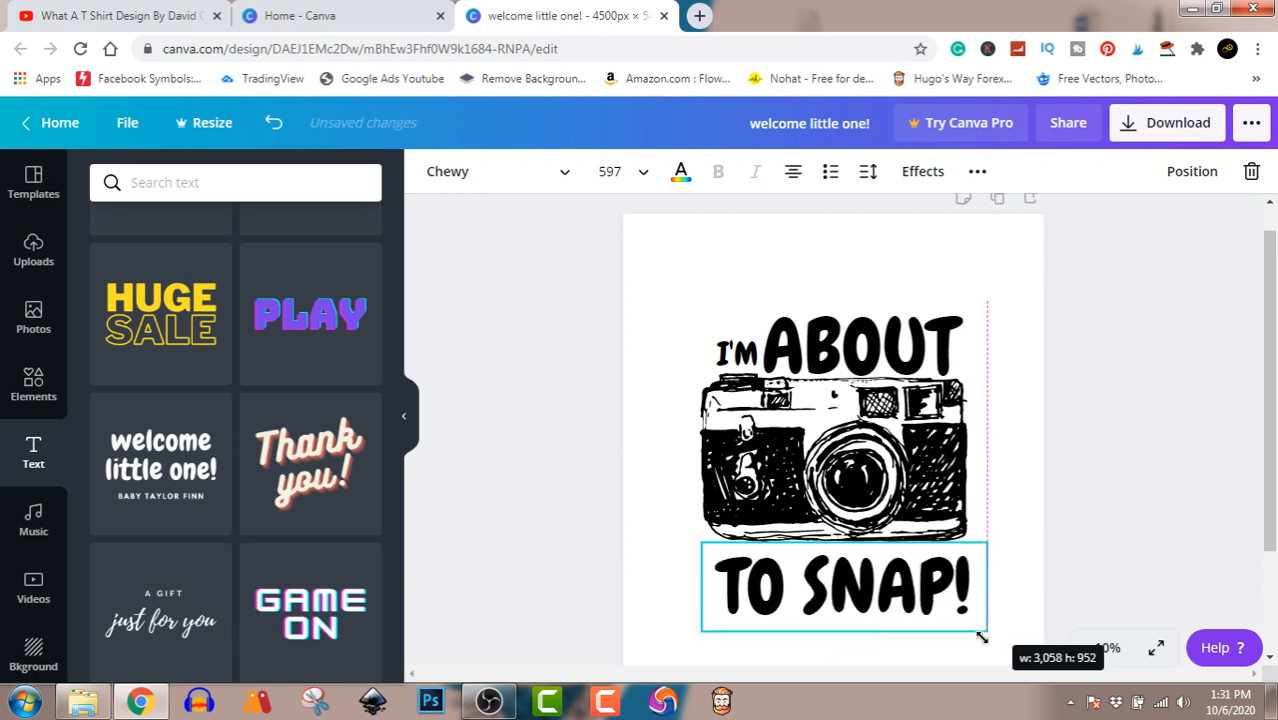
pyautogui.moveTo(950, 592); pyautogui.dragTo(931, 592)
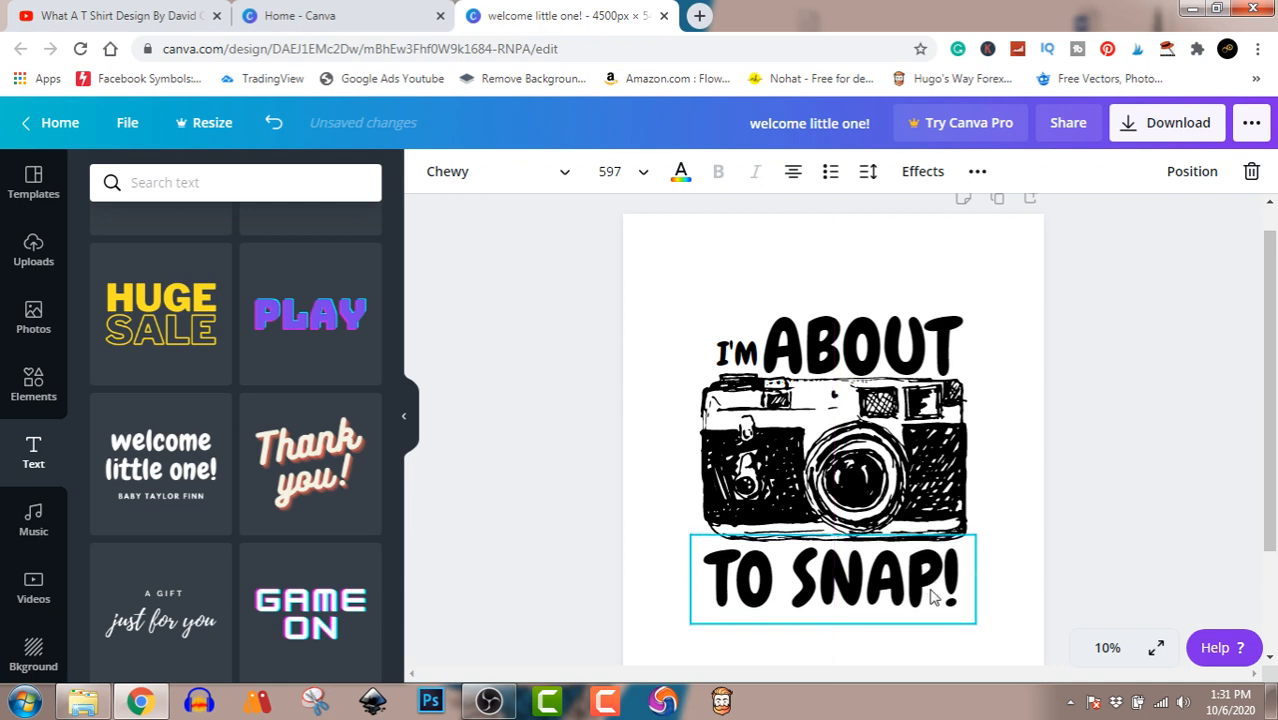
pyautogui.click(1157, 436)
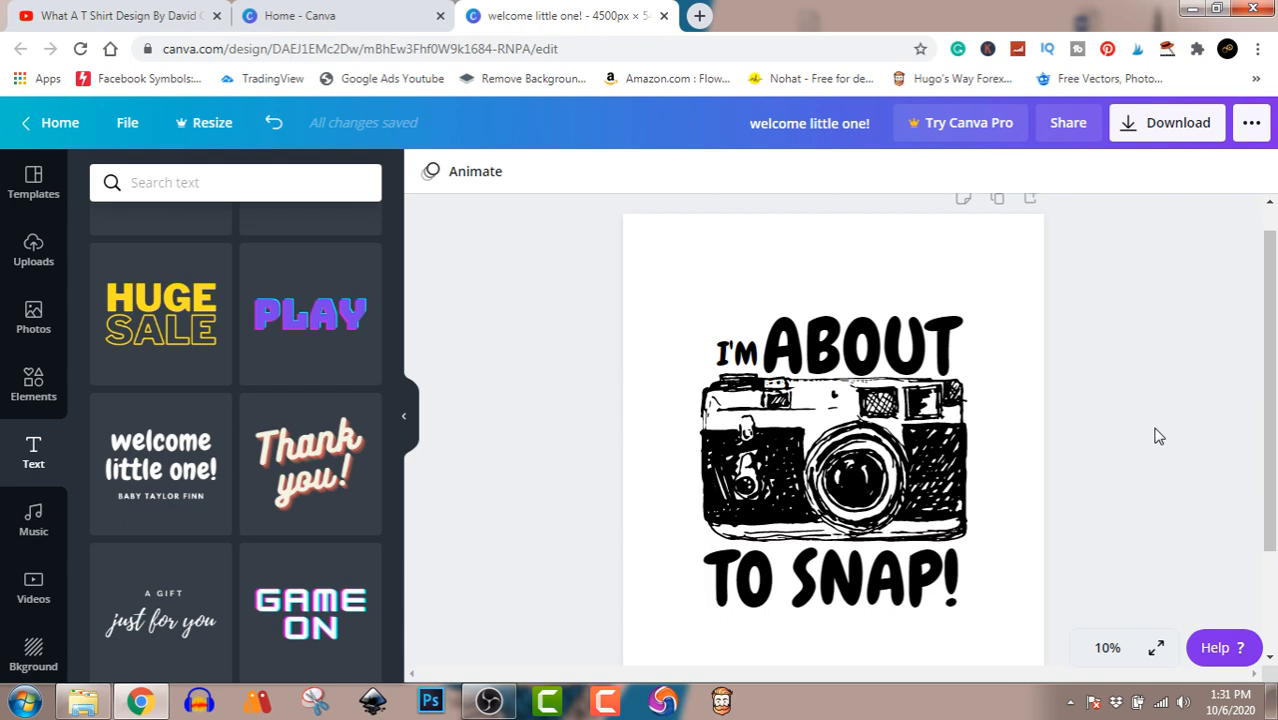
# Nudge "TO SNAP!" slightly to the right and up to line it up with the camera, leaving it deselected.
pyautogui.click(935, 591)
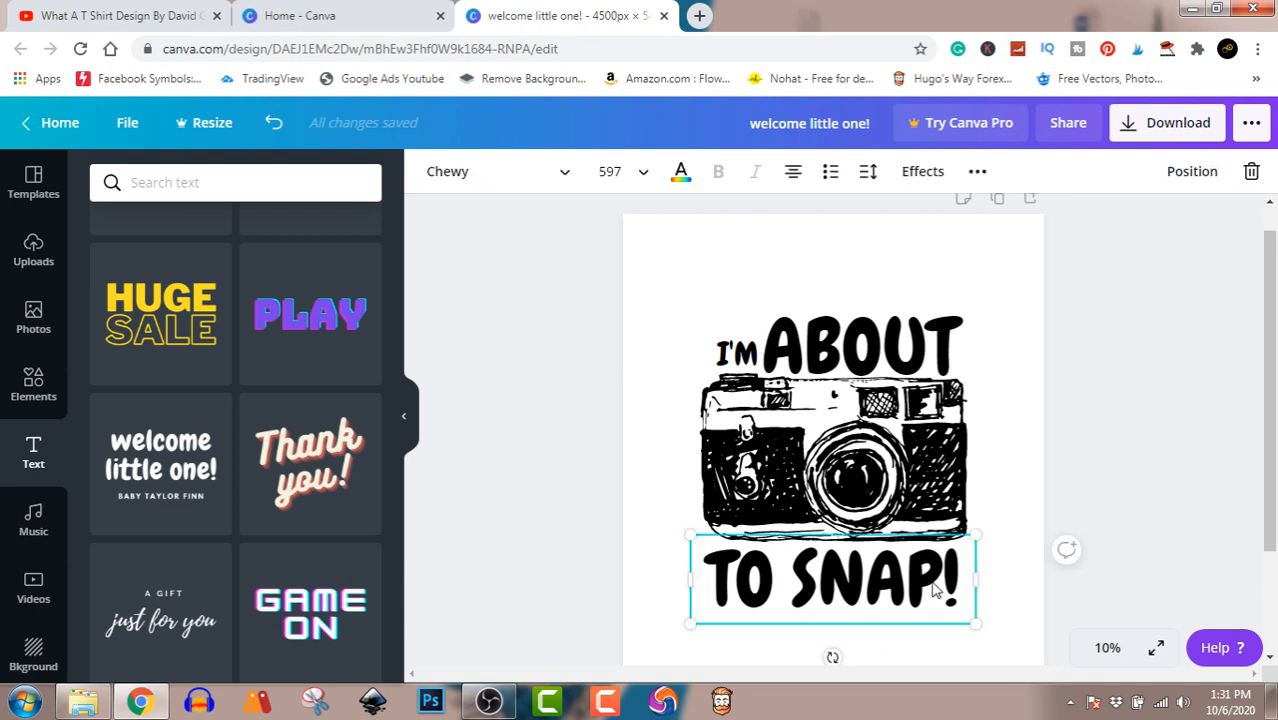
pyautogui.press('Right')
pyautogui.press('Right')
pyautogui.press('Right')
pyautogui.press('Right')
pyautogui.press('Right')
pyautogui.press('Right')
pyautogui.press('Right')
pyautogui.press('Right')
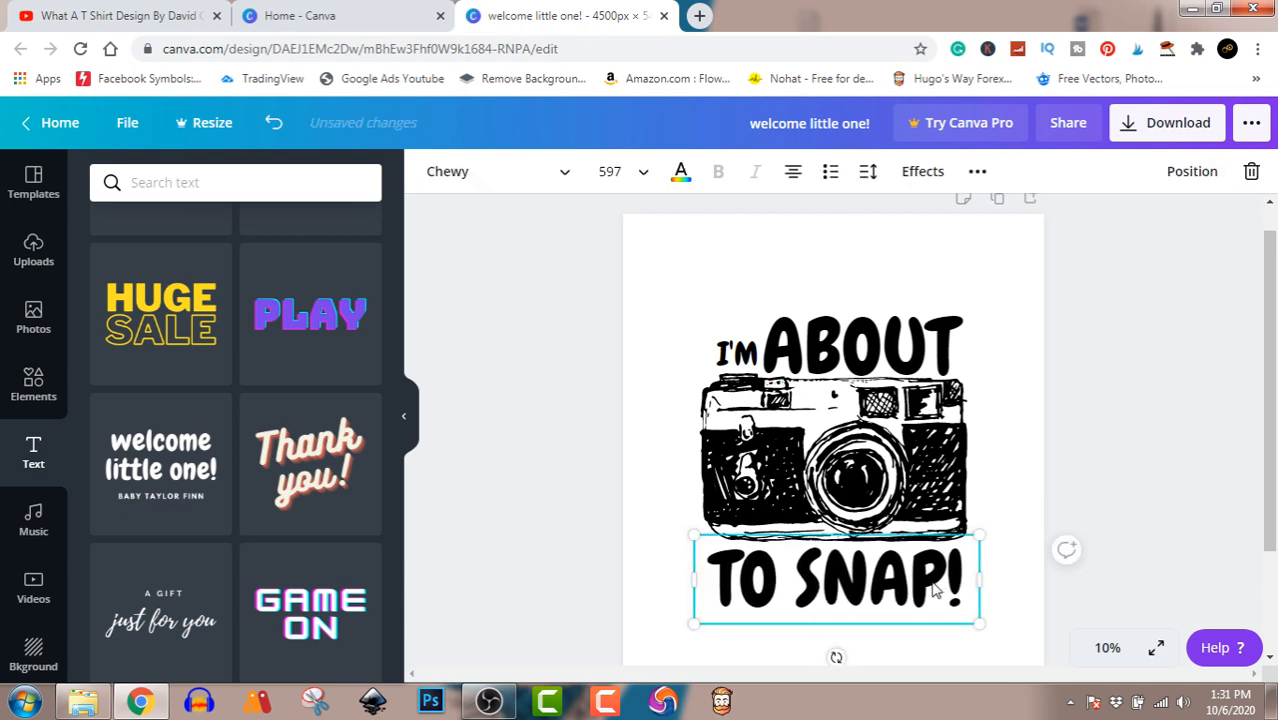
pyautogui.press('Up')
pyautogui.press('Up')
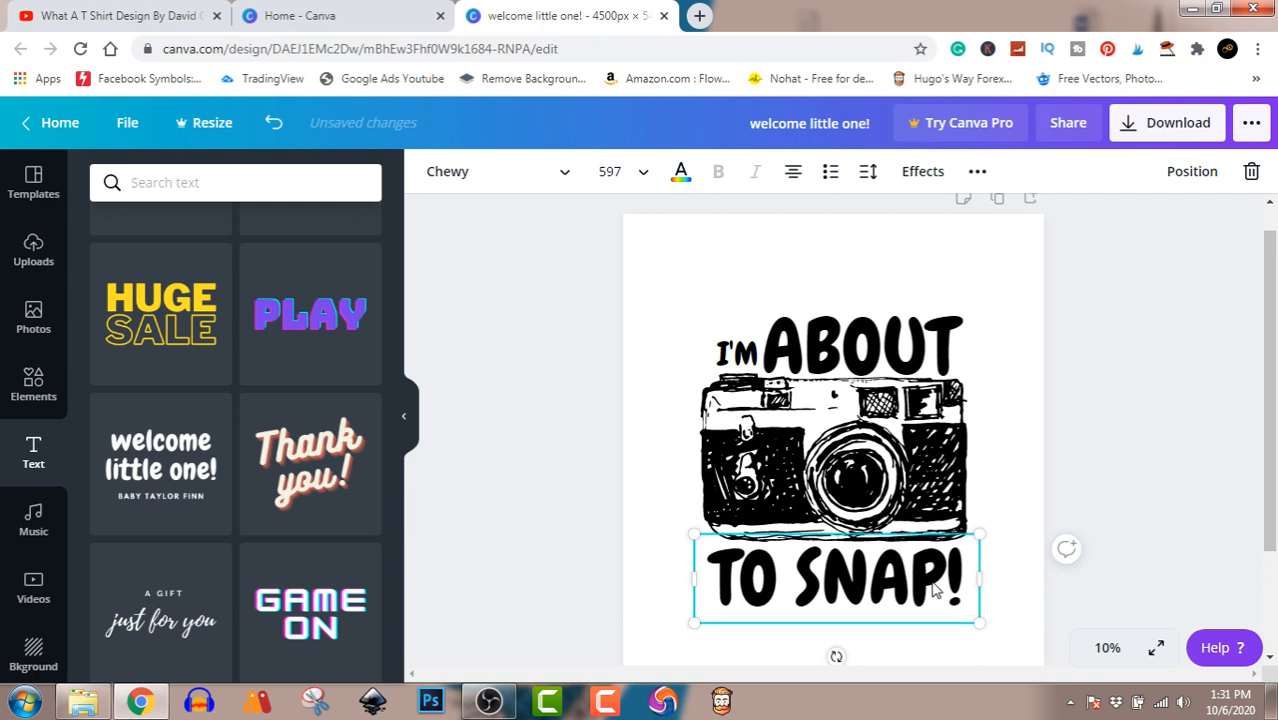
pyautogui.click(1199, 355)
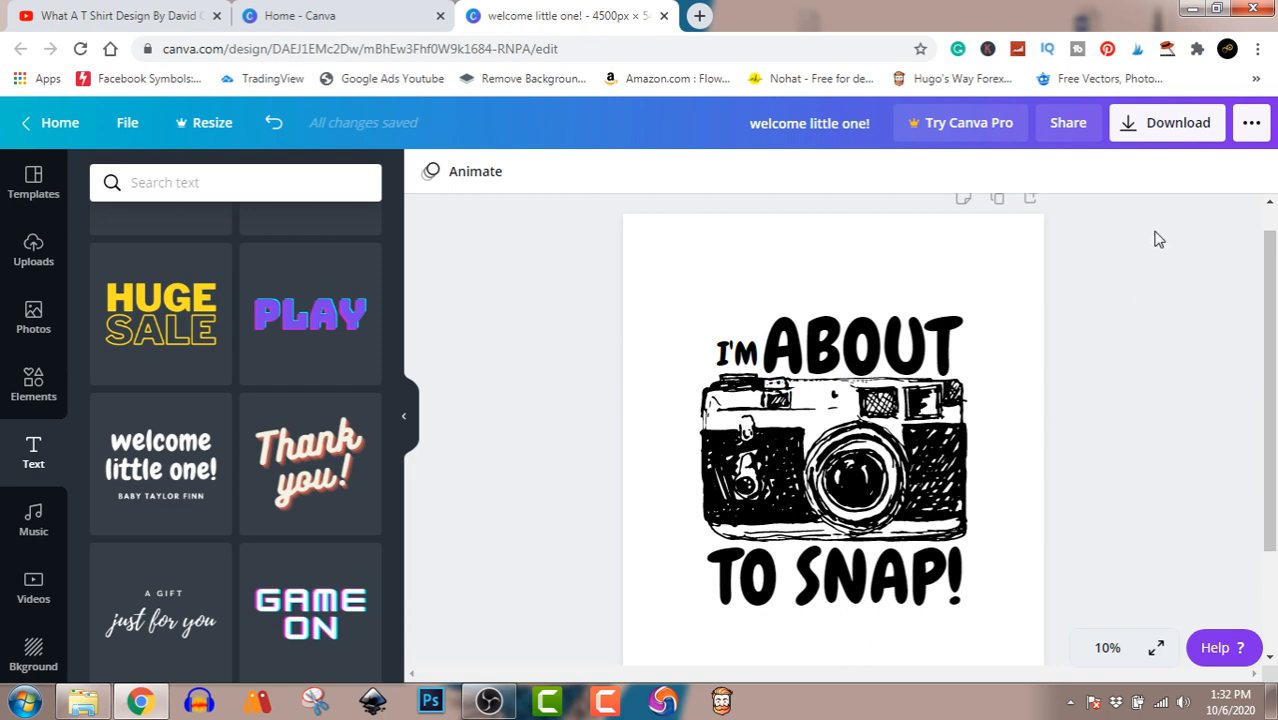
# Download the design as a PNG file and dismiss the Canva Pro upgrade offer.
pyautogui.click(1185, 133)
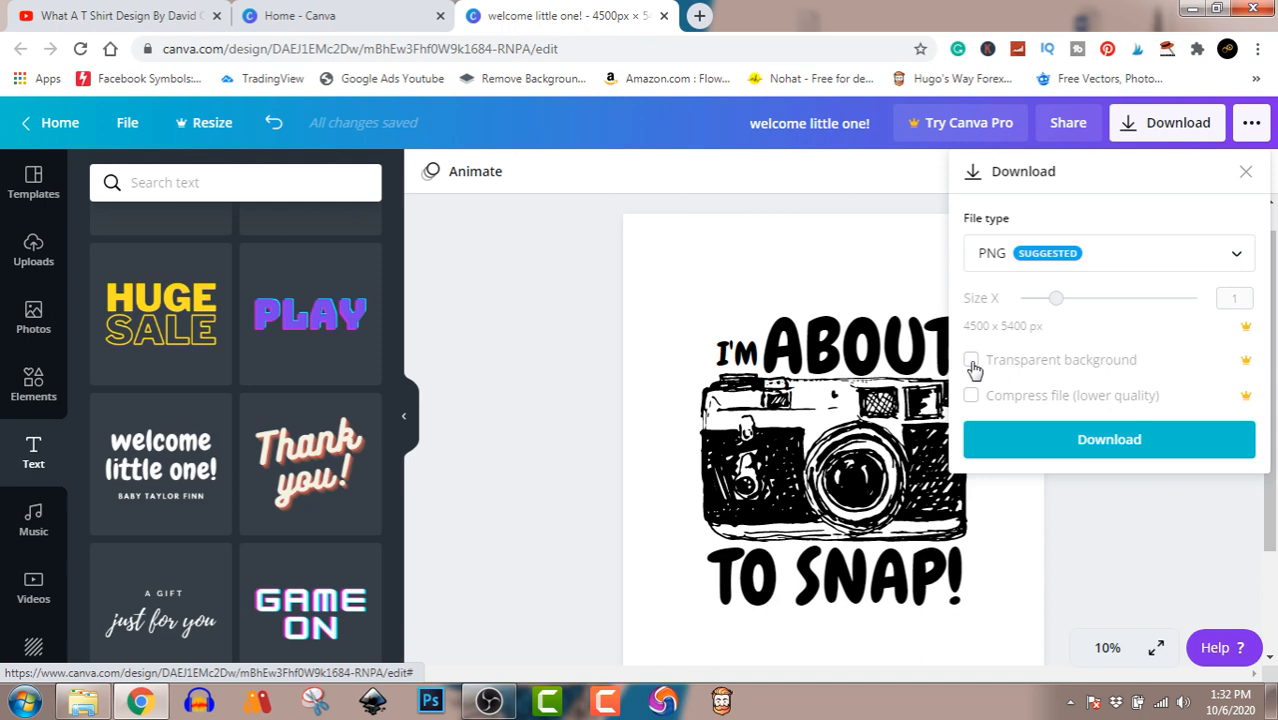
pyautogui.click(1085, 437)
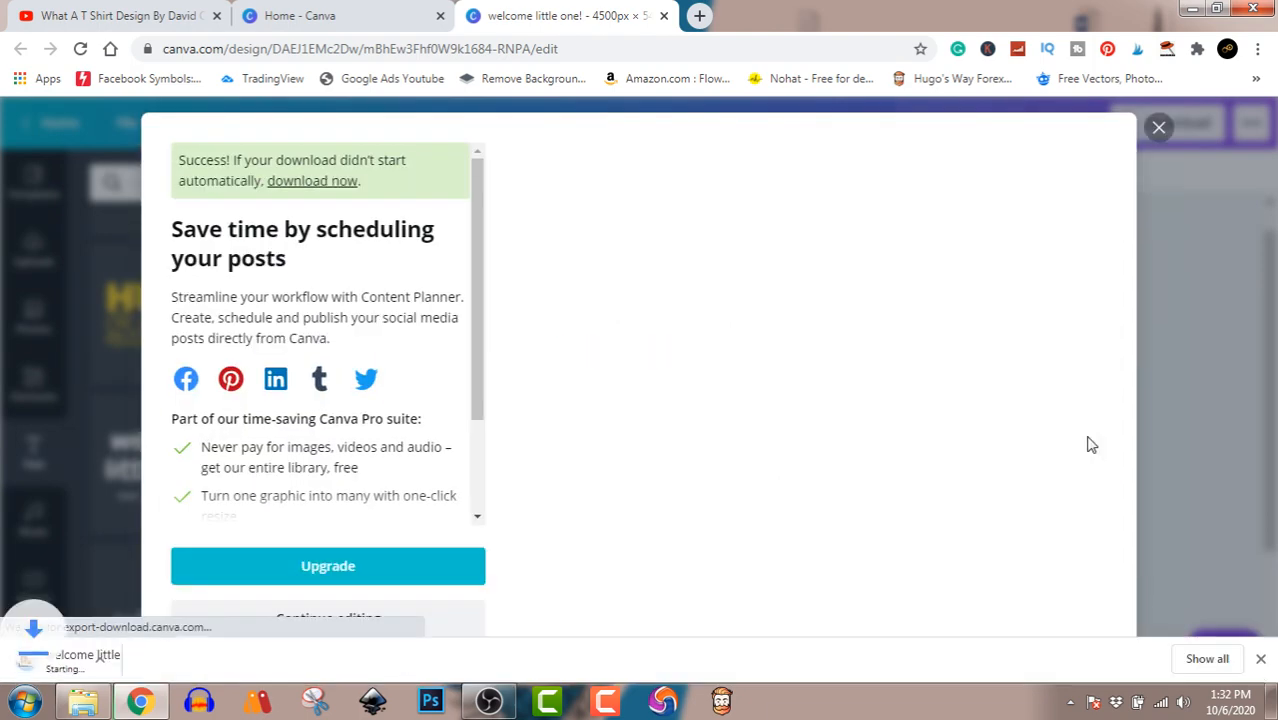
pyautogui.click(1152, 128)
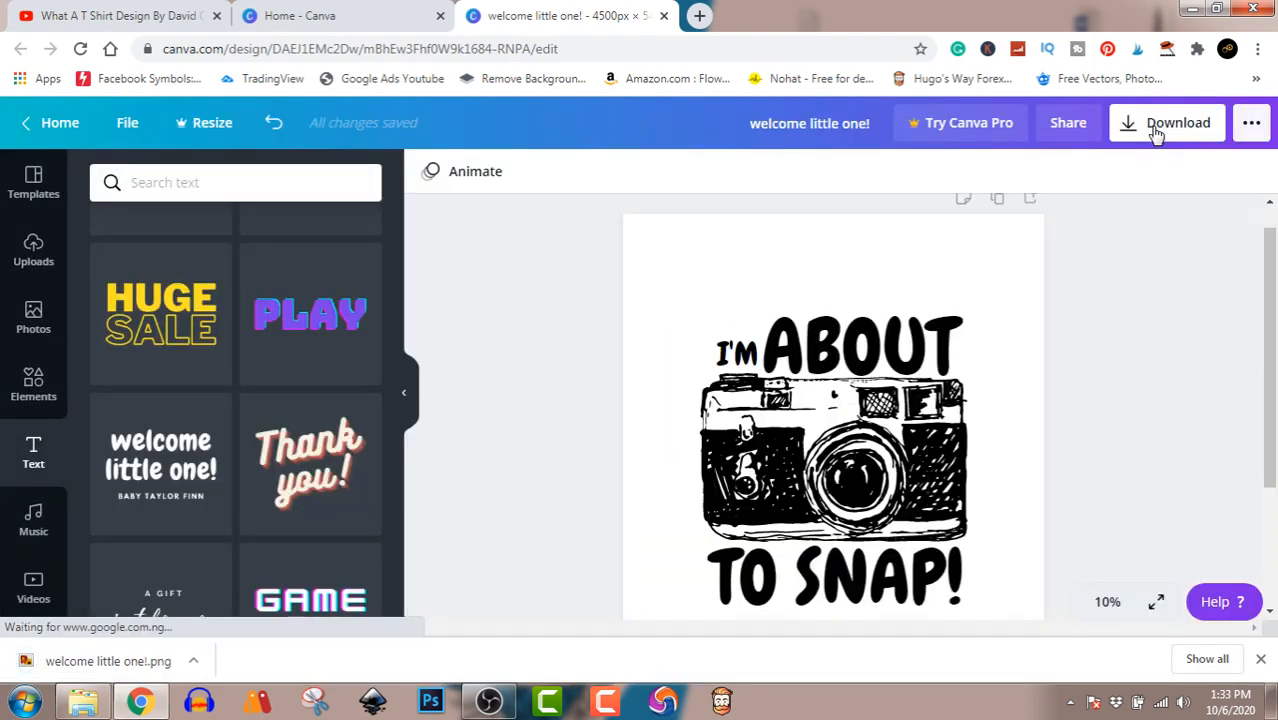
# Show the downloaded PNG in its folder and view the image in Windows Photo Viewer.
pyautogui.click(195, 668)
pyautogui.click(265, 597)
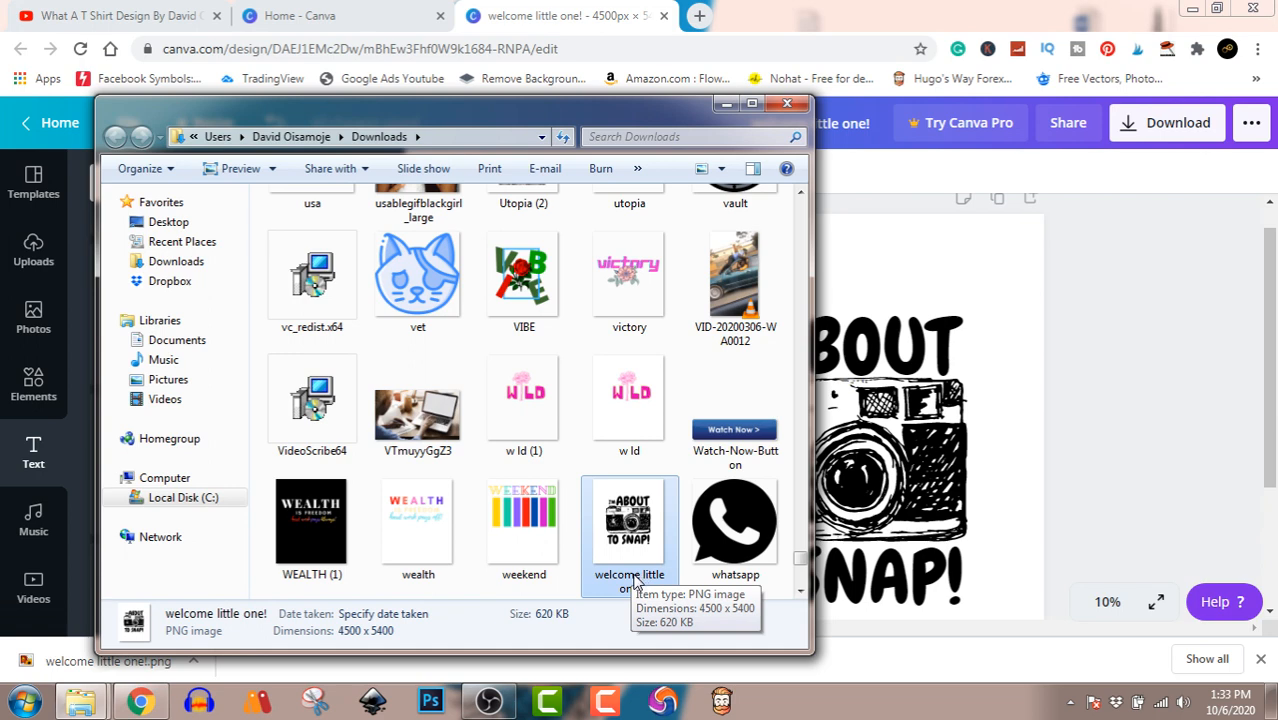
pyautogui.doubleClick(632, 582)
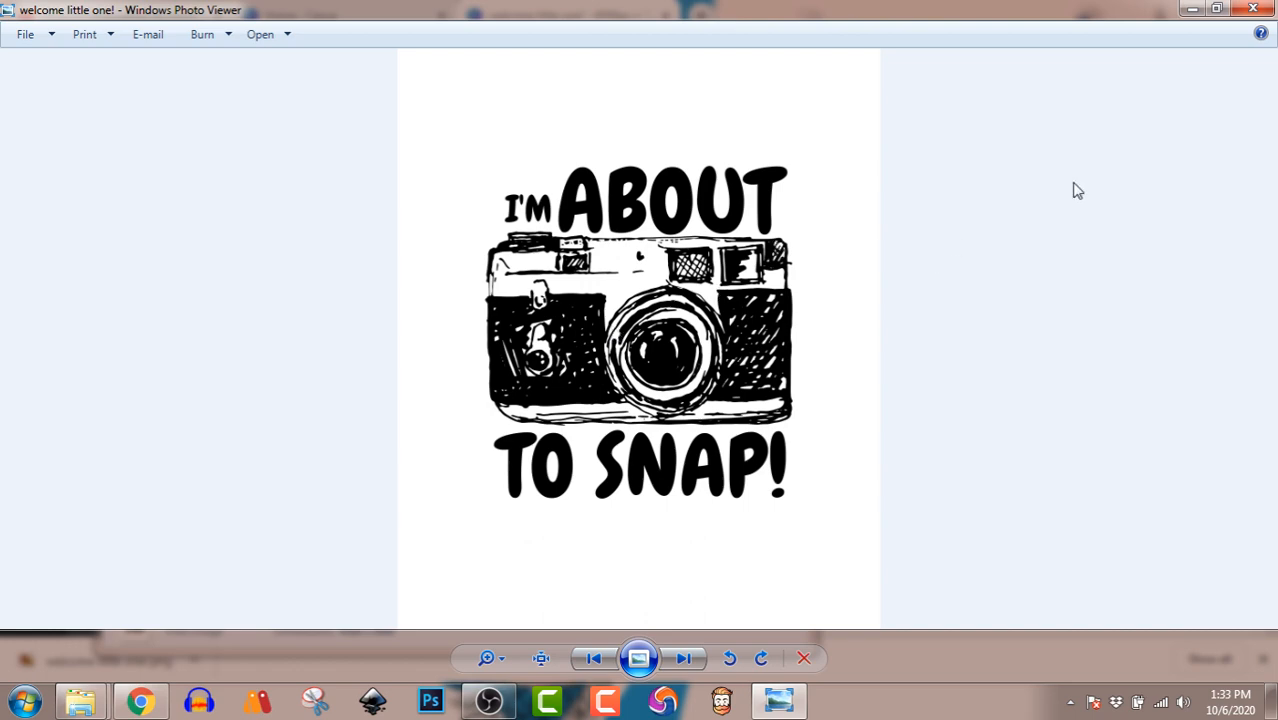
pyautogui.click(1253, 9)
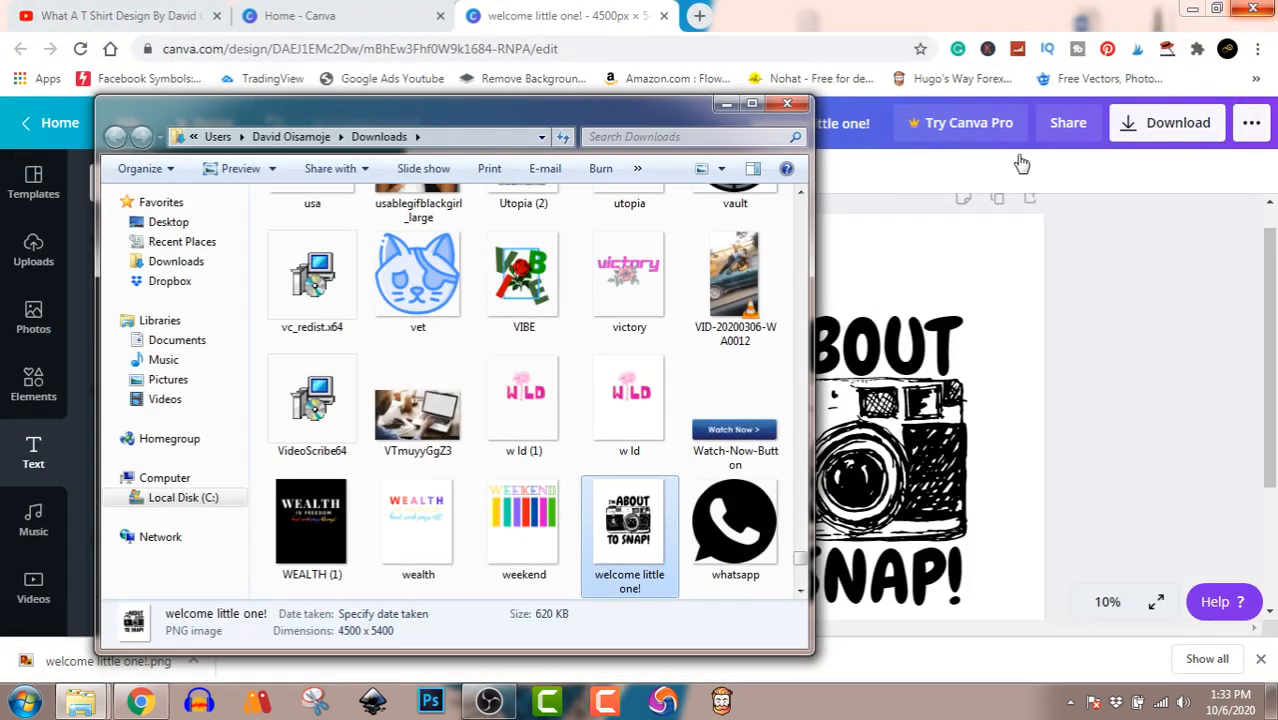
# Rename the downloaded "welcome little one!" PNG in the Downloads folder as "I.M ABOUT TO SNAP".
pyautogui.click(630, 588)
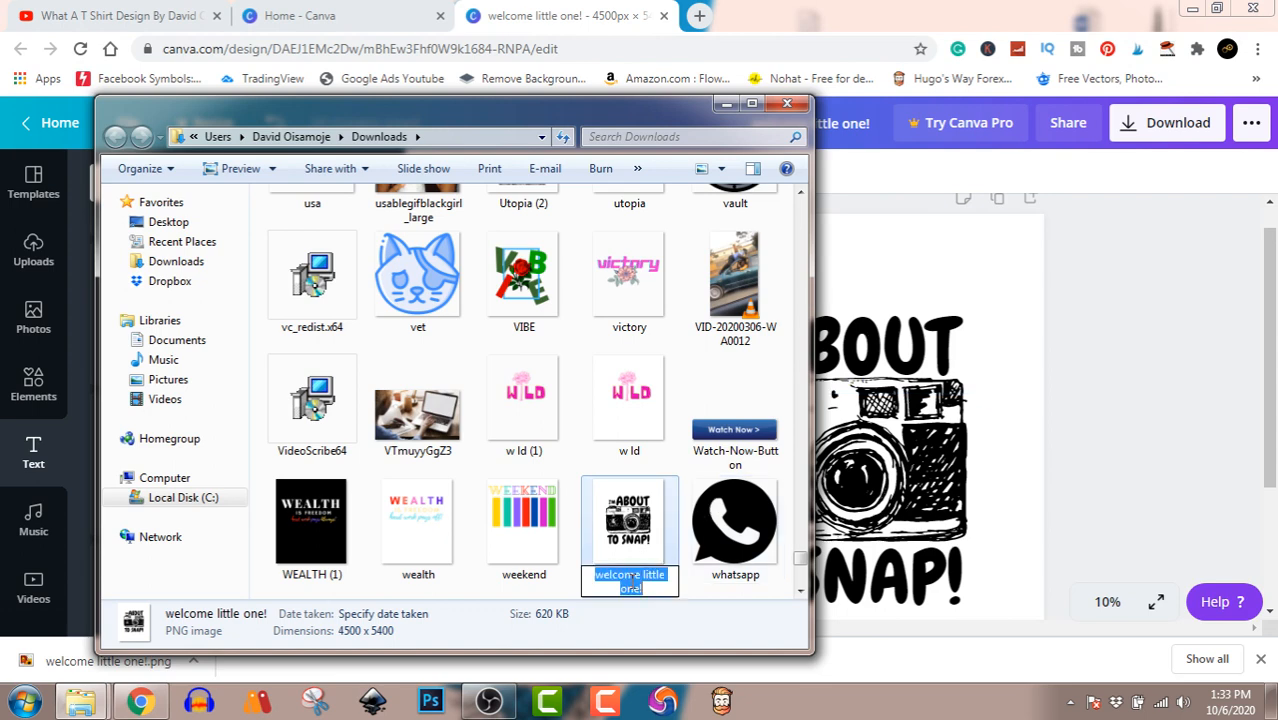
pyautogui.write("I'M")
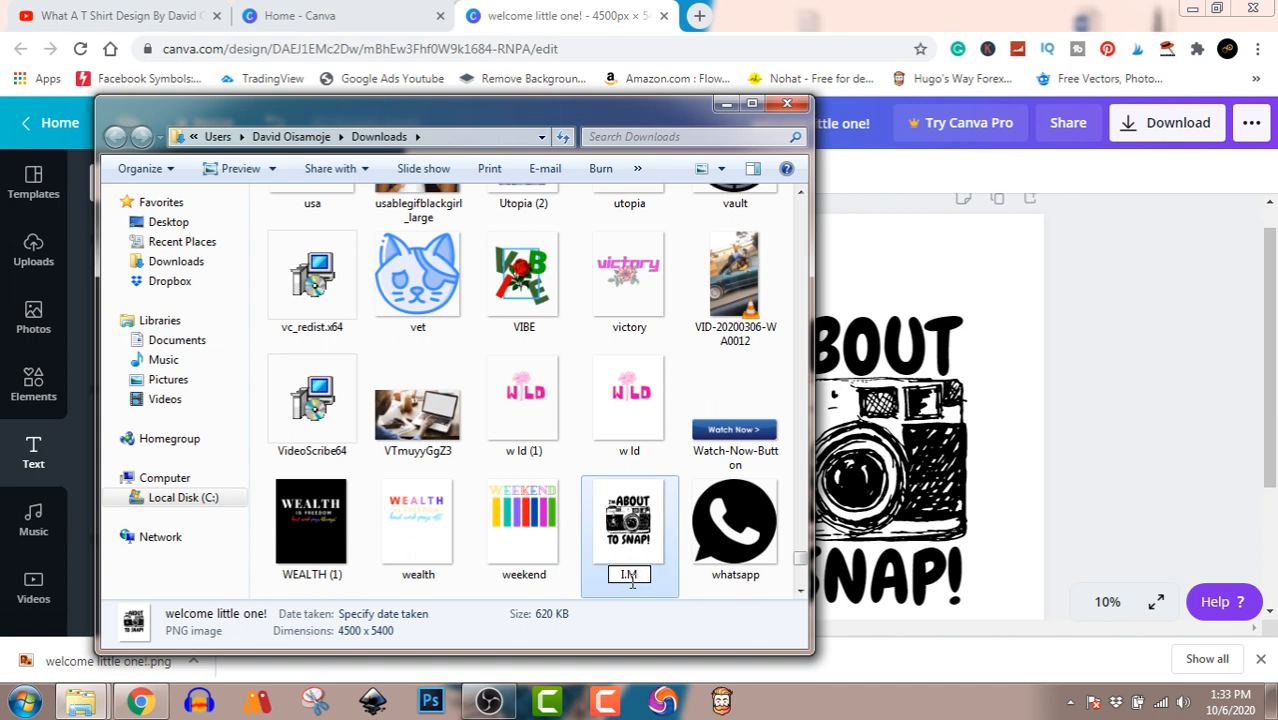
pyautogui.write(' ABOUT T')
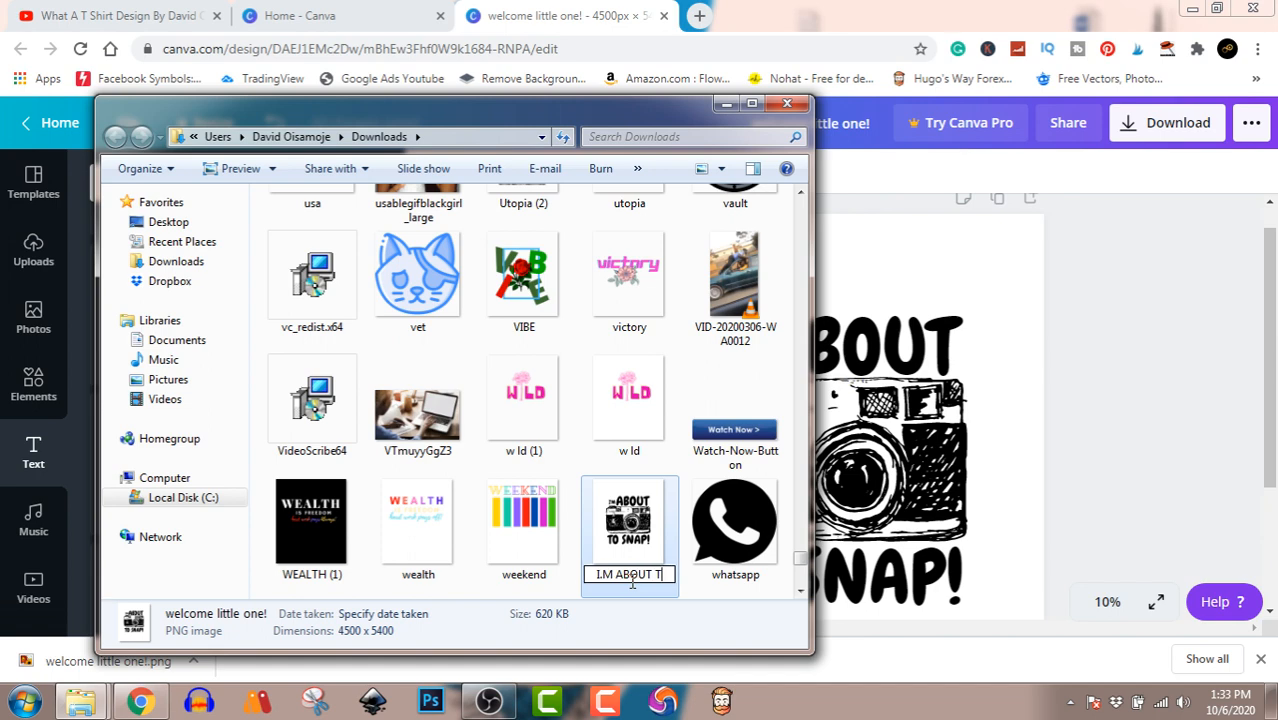
pyautogui.write('O SNAP')
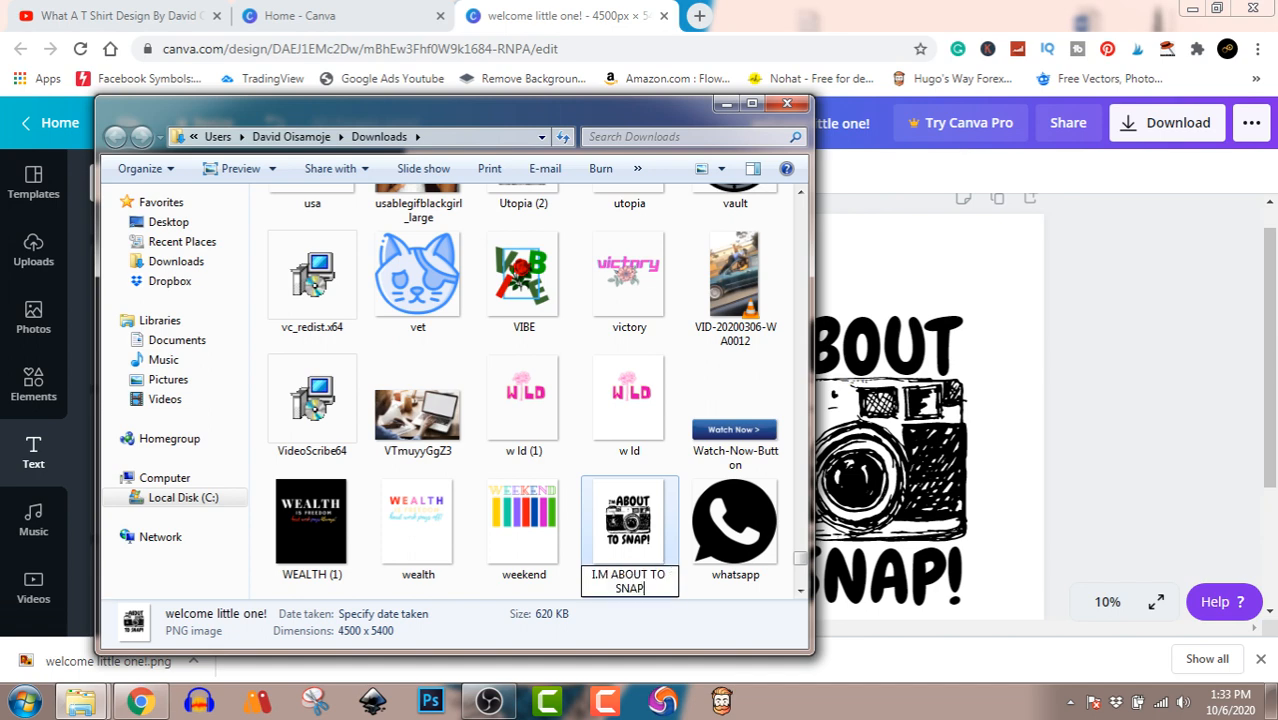
pyautogui.hotkey('ctrl', 'a')
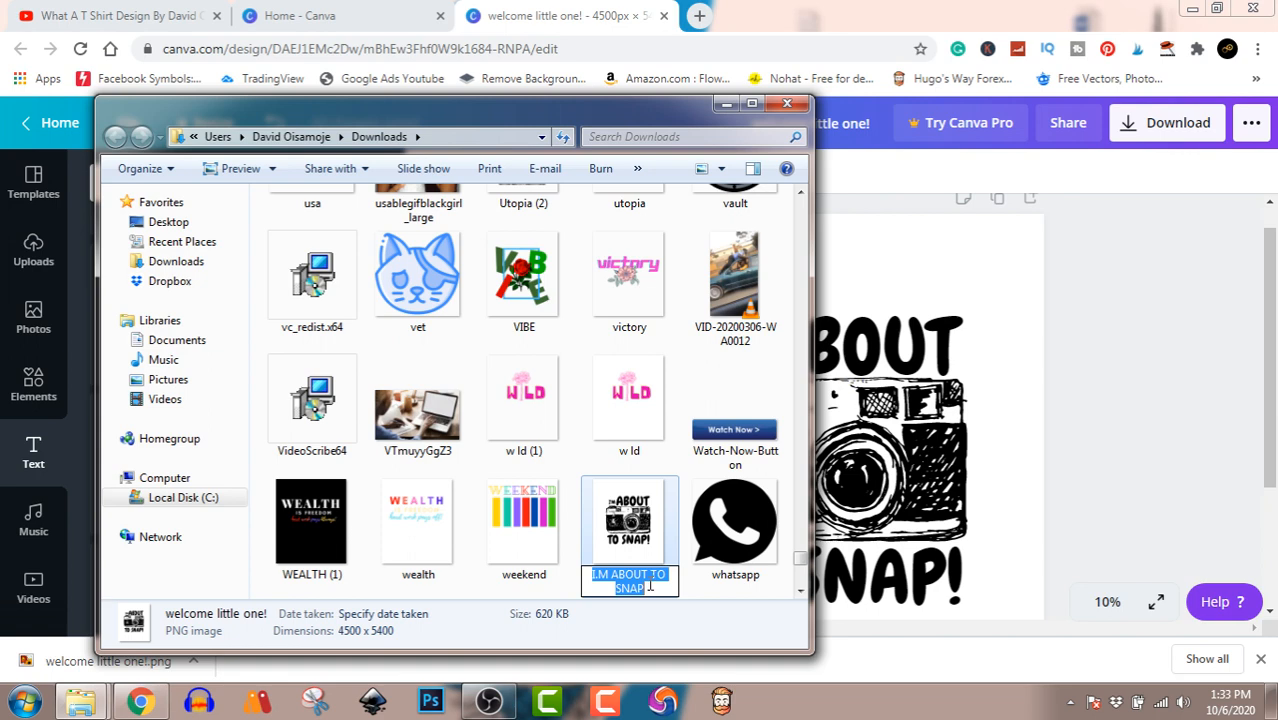
pyautogui.press('Return')
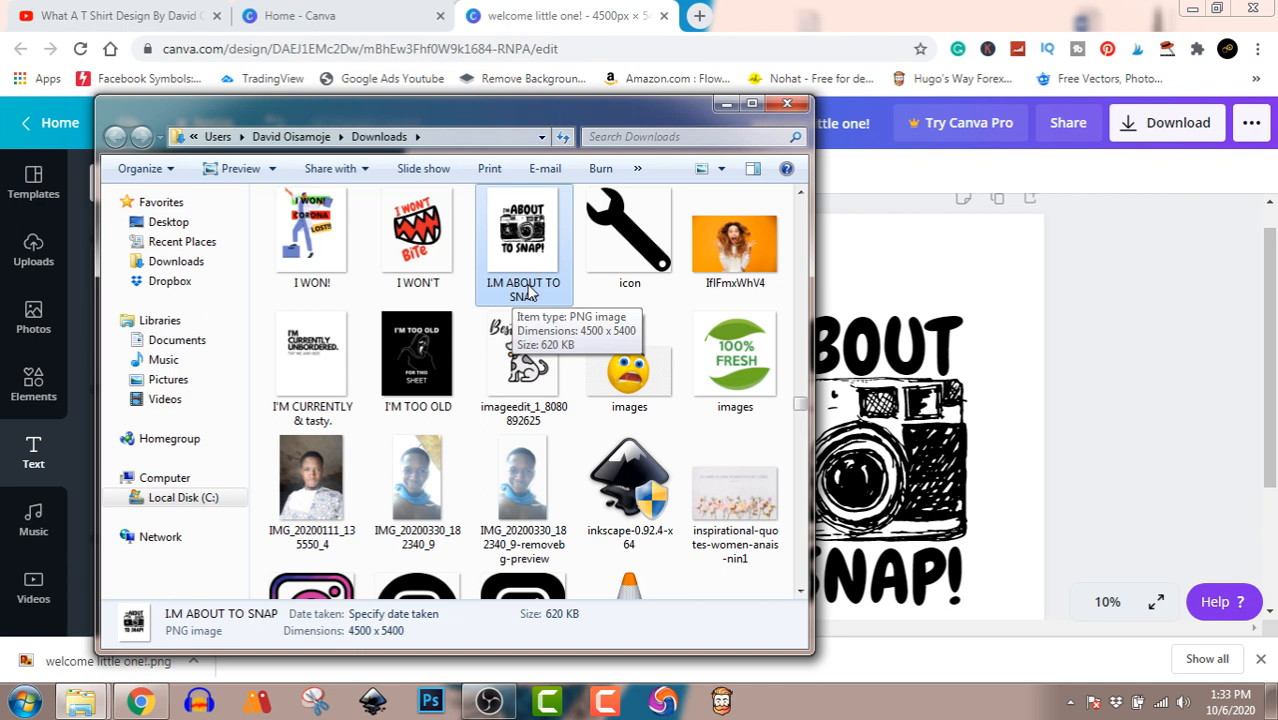
# Return to the design in Canva and dismiss the browser's download bar.
pyautogui.click(1125, 308)
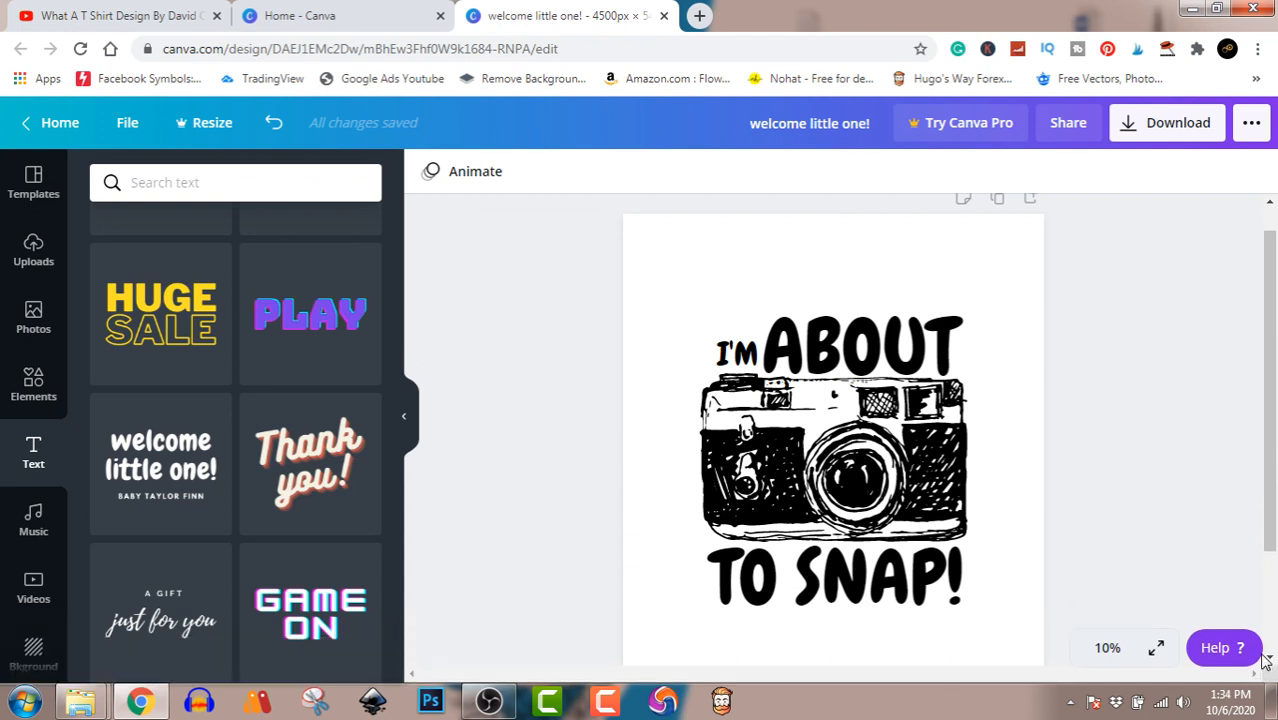
pyautogui.click(1262, 662)
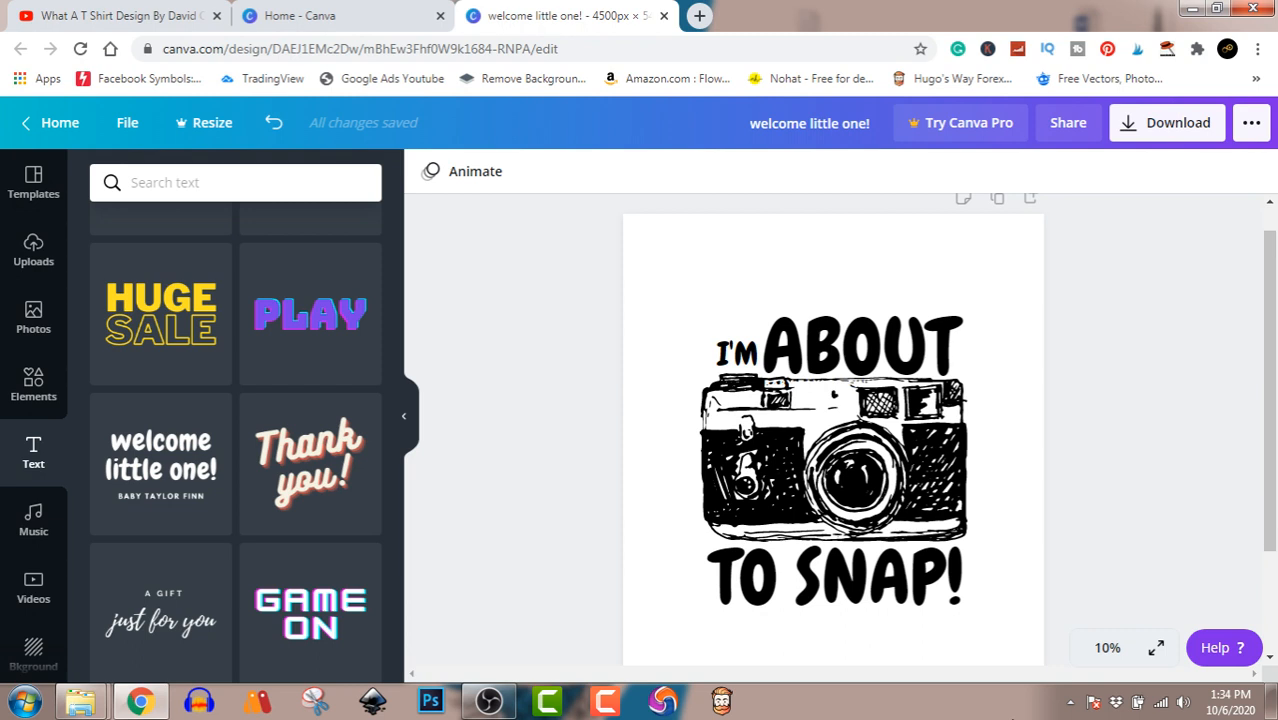
pyautogui.click(1068, 704)
pyautogui.rightClick(1099, 605)
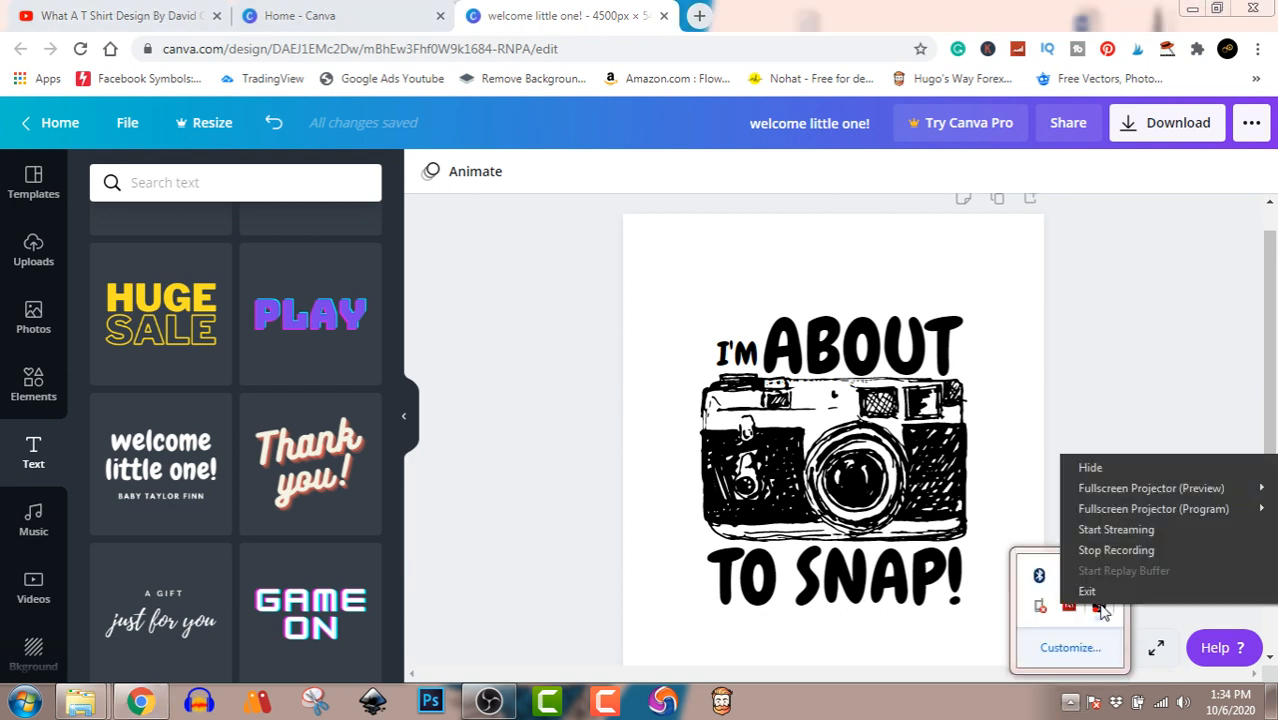